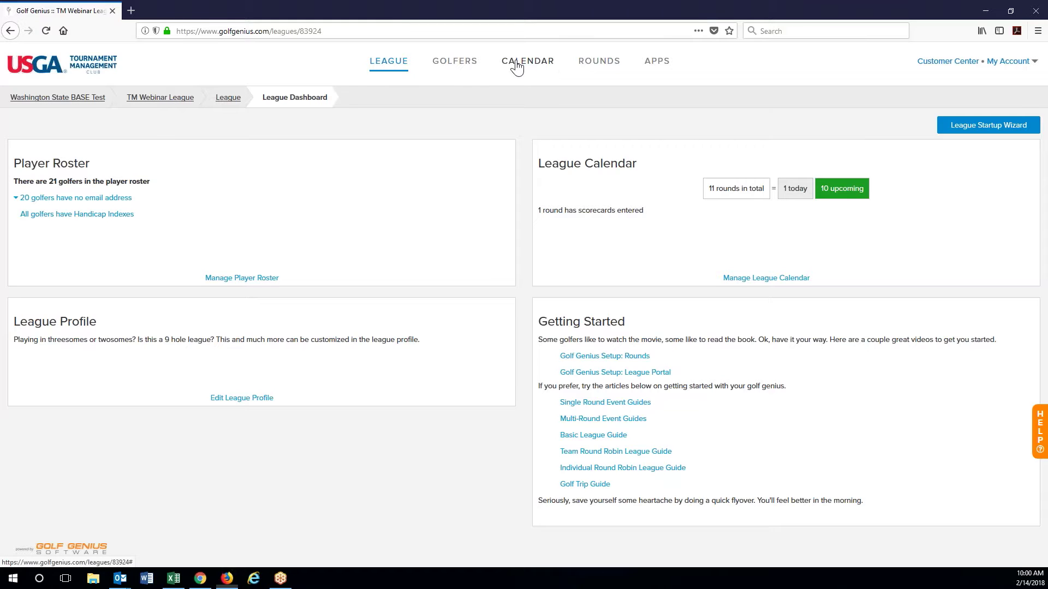
Look over the league's golfer roster and the tabular view of its calendar.
{"action": "mouse_move", "coordinate": [450, 62]}
{"action": "left_click", "coordinate": [531, 164]}
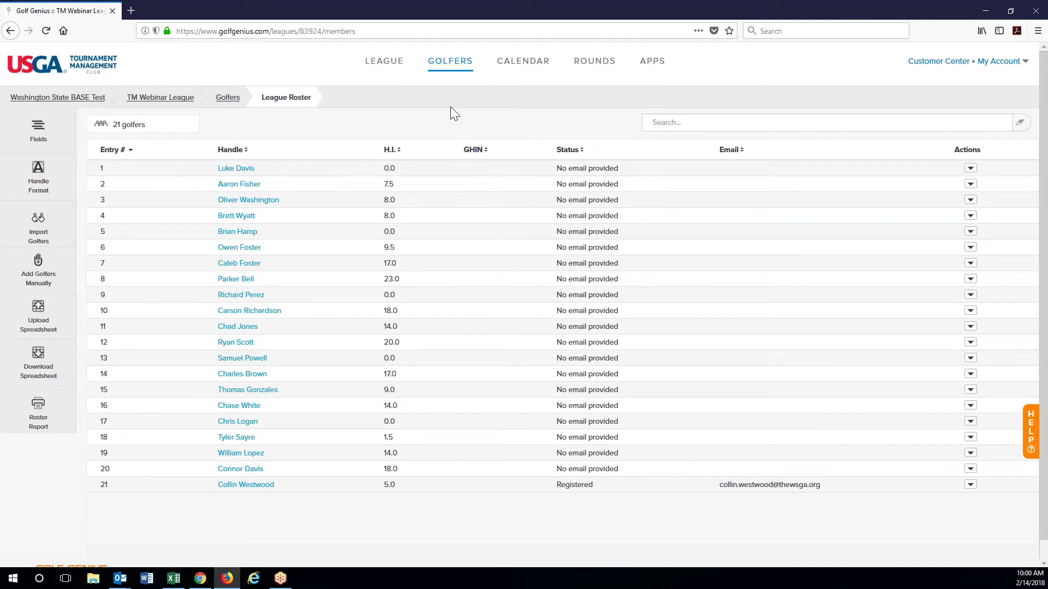
{"action": "left_click", "coordinate": [519, 62]}
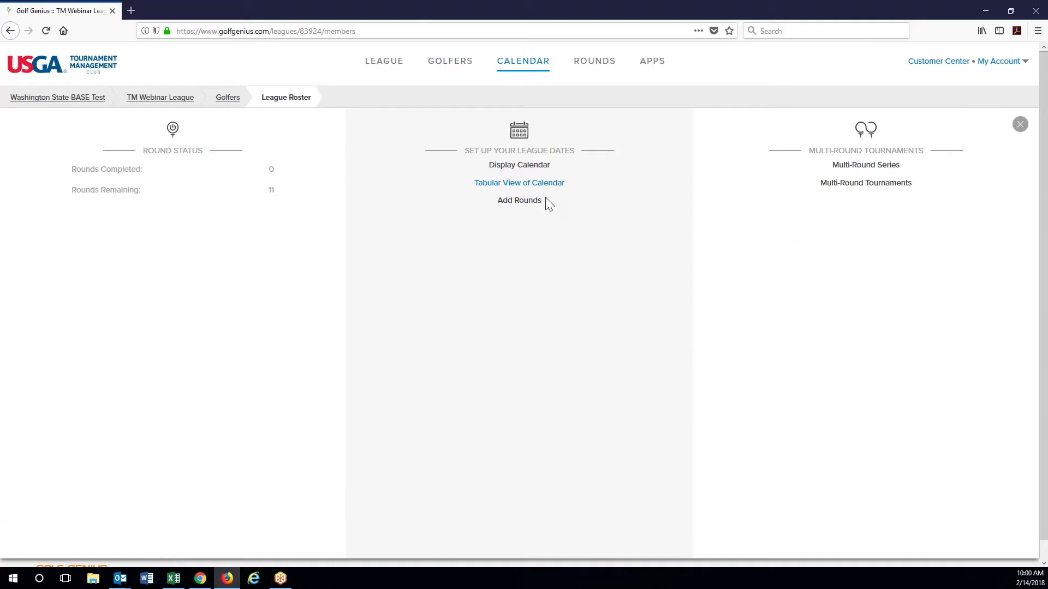
{"action": "left_click", "coordinate": [519, 182]}
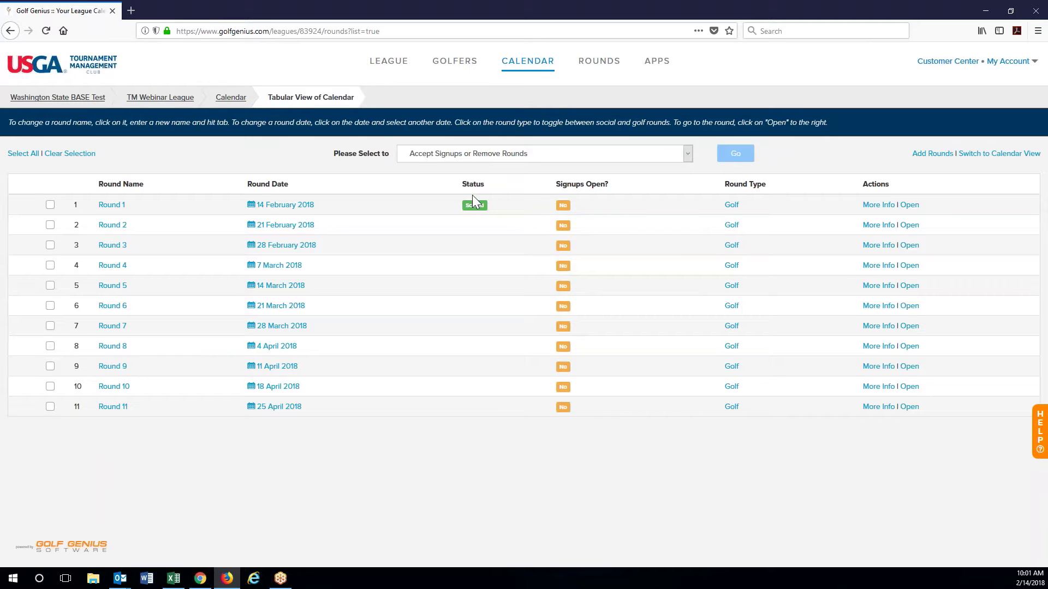
{"action": "left_click", "coordinate": [107, 231]}
Select Round 2 (Wed, February 21) and start planning the round.
{"action": "mouse_move", "coordinate": [599, 61]}
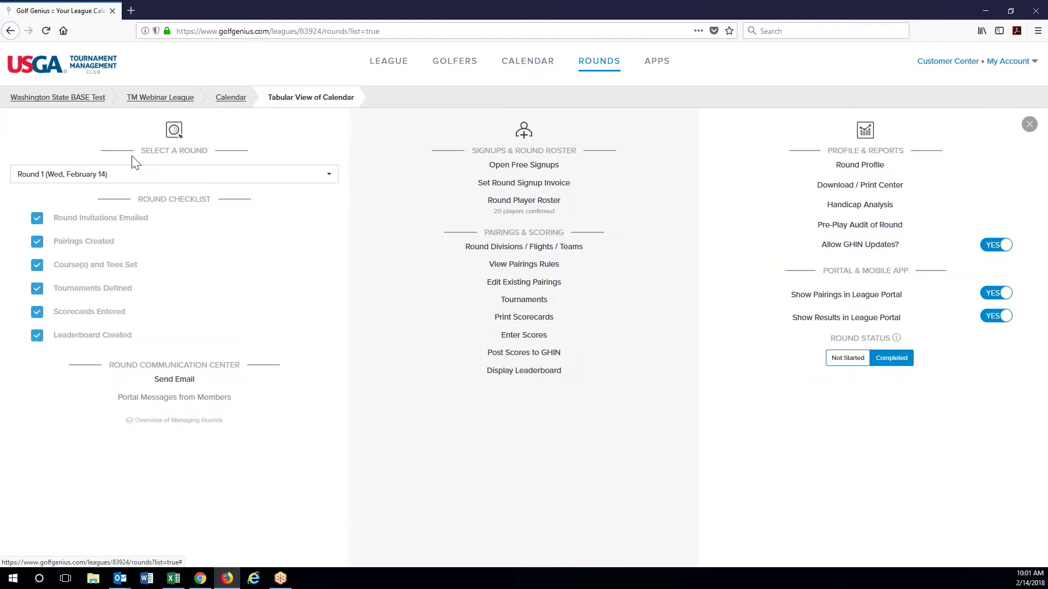
{"action": "left_click", "coordinate": [133, 174]}
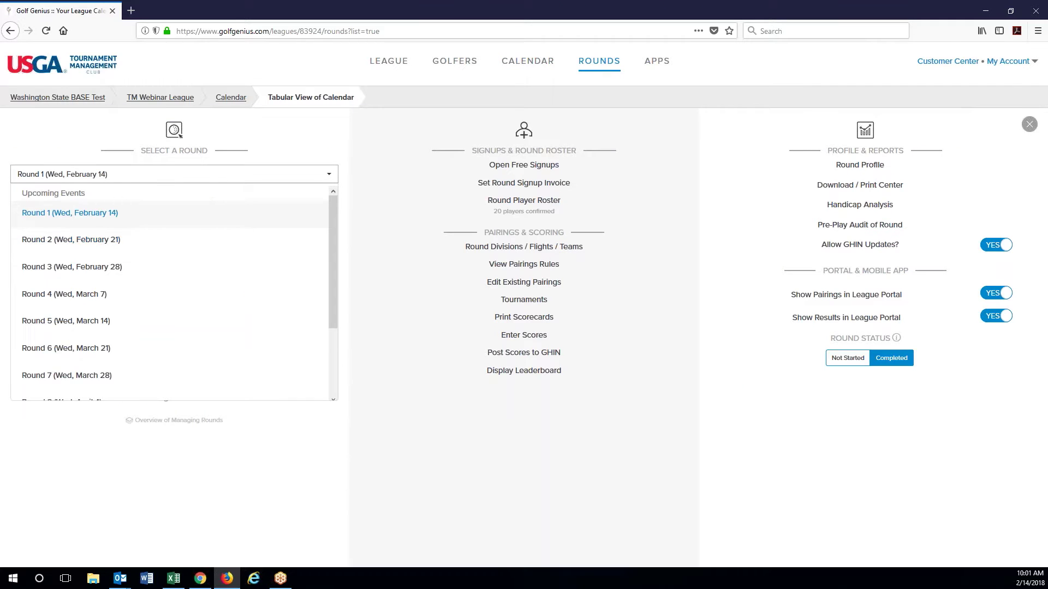
{"action": "left_click", "coordinate": [144, 180]}
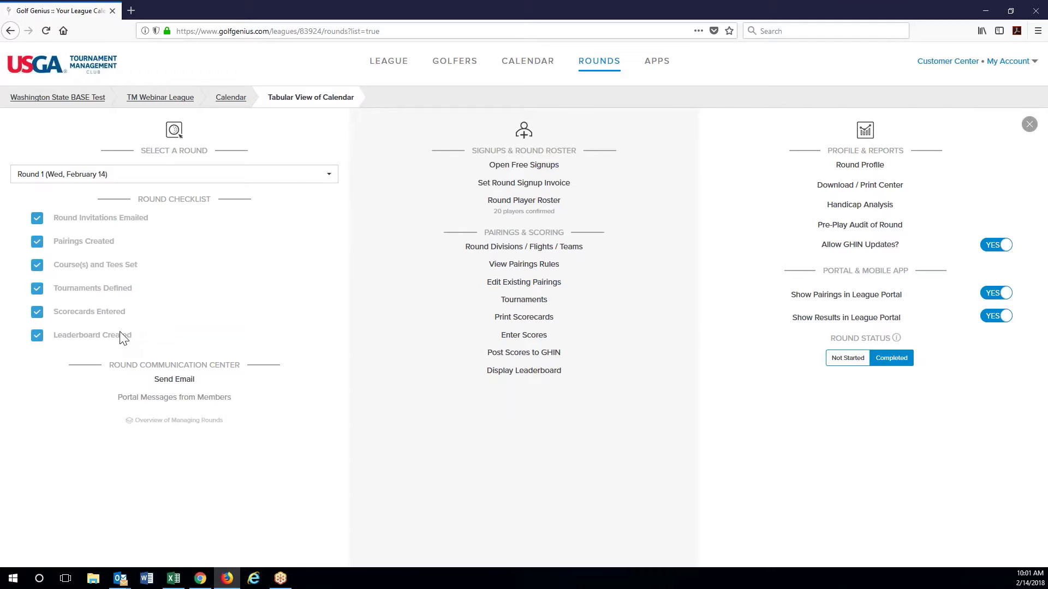
{"action": "left_click", "coordinate": [257, 173]}
{"action": "left_click", "coordinate": [68, 240]}
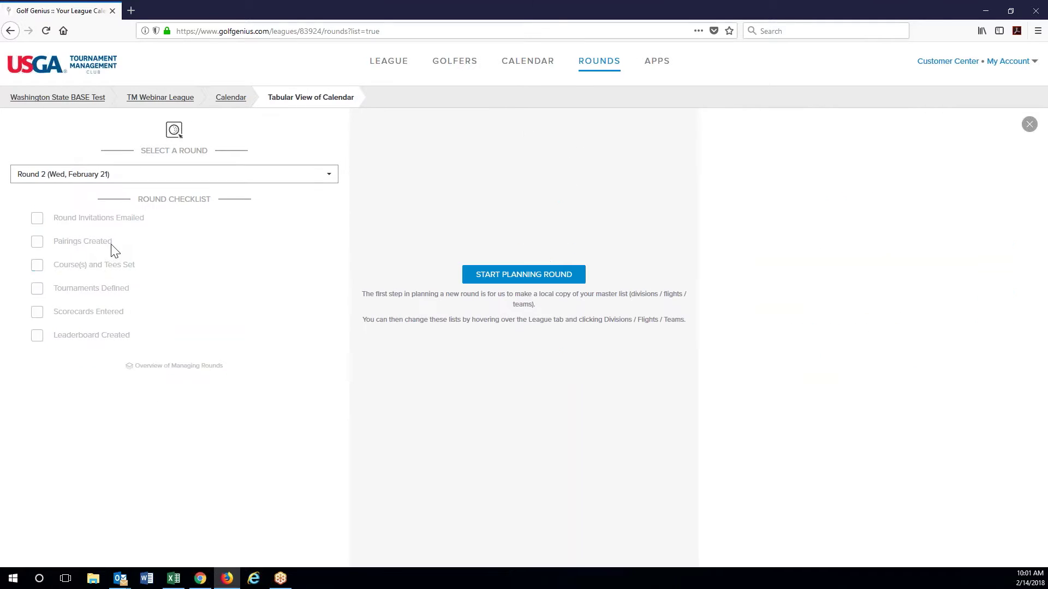
{"action": "left_click", "coordinate": [504, 277]}
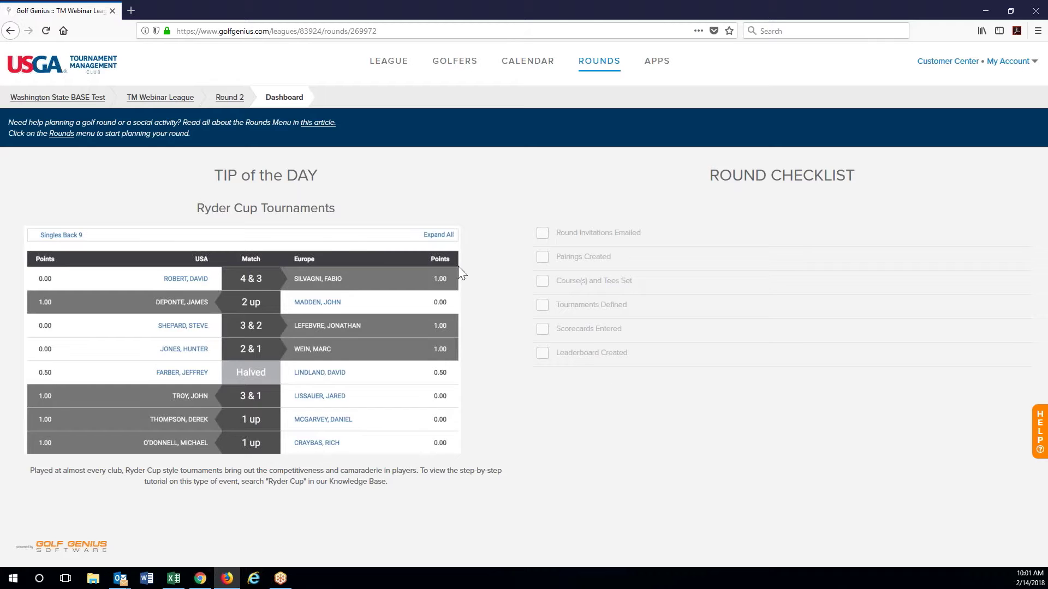
Open free signups for Round 2 and bring up the form for sending invitations.
{"action": "left_click", "coordinate": [231, 98]}
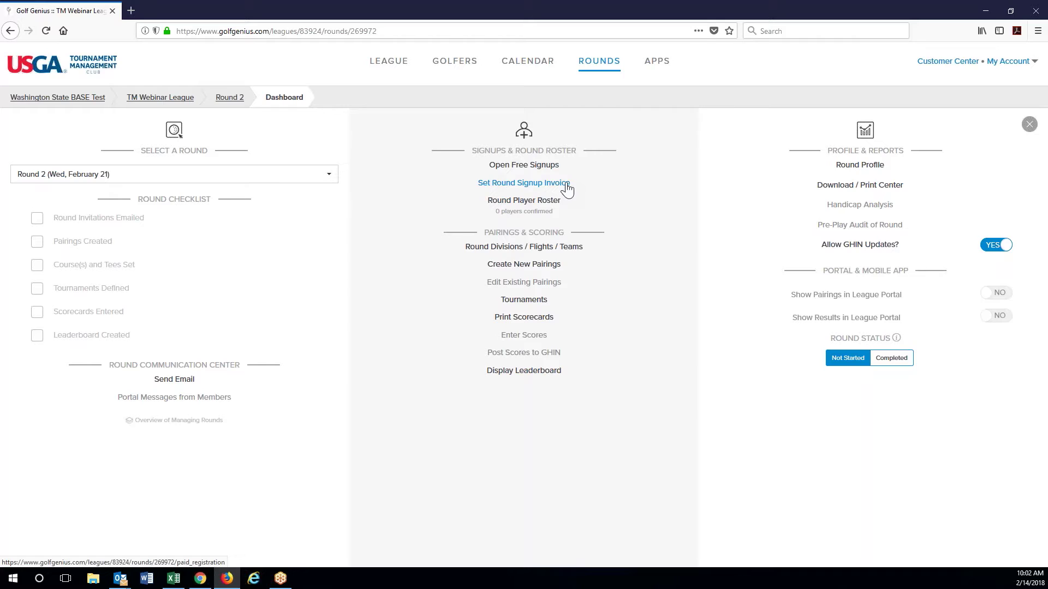
{"action": "left_click", "coordinate": [543, 171]}
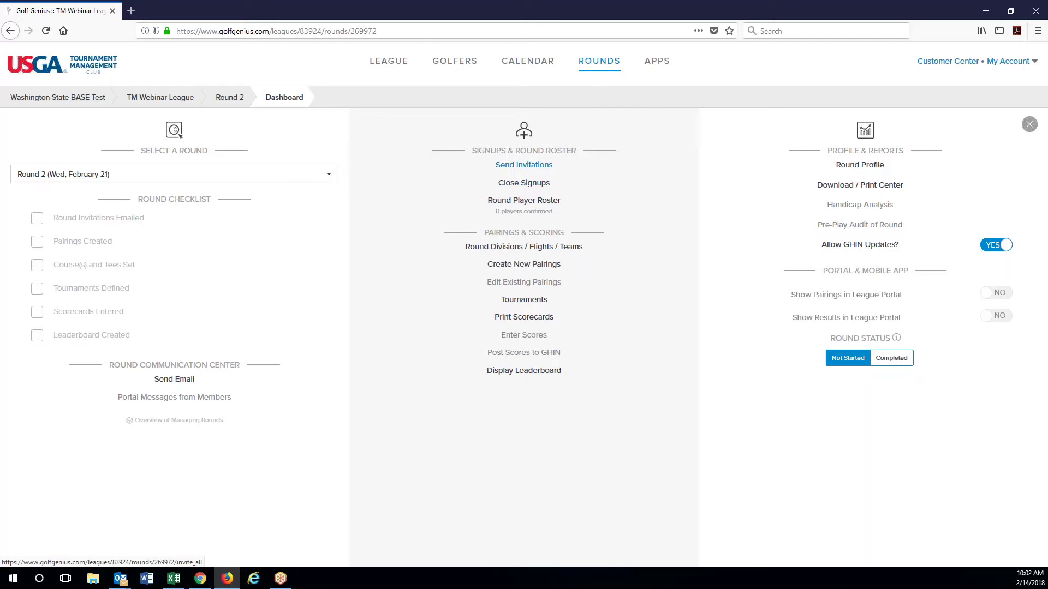
{"action": "left_click", "coordinate": [544, 169]}
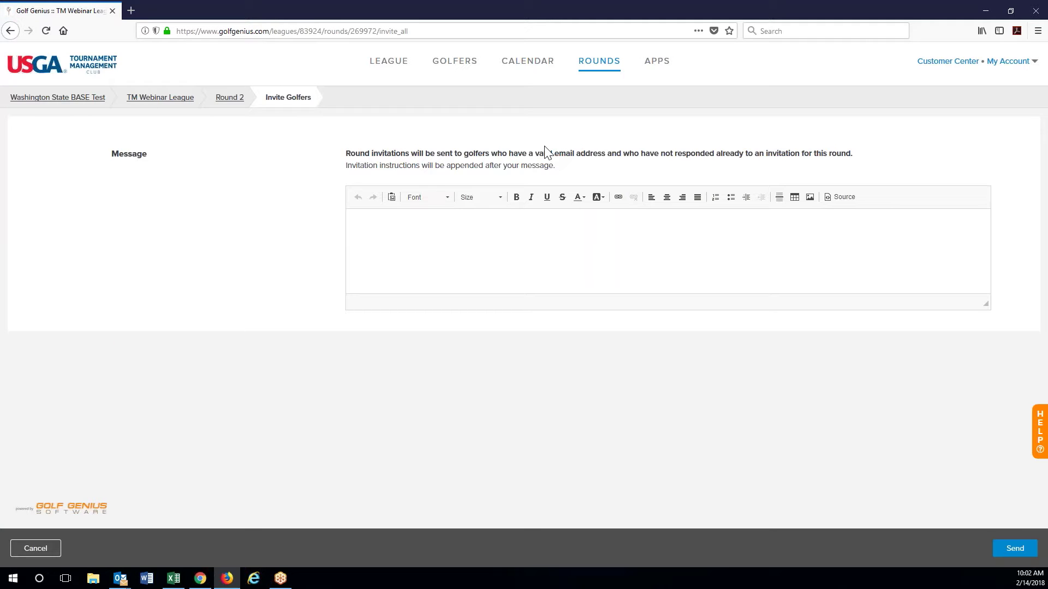
Switch to Outlook and examine the Round 1 signup email in an enlarged window, closing it when finished.
{"action": "key", "text": "alt+Tab"}
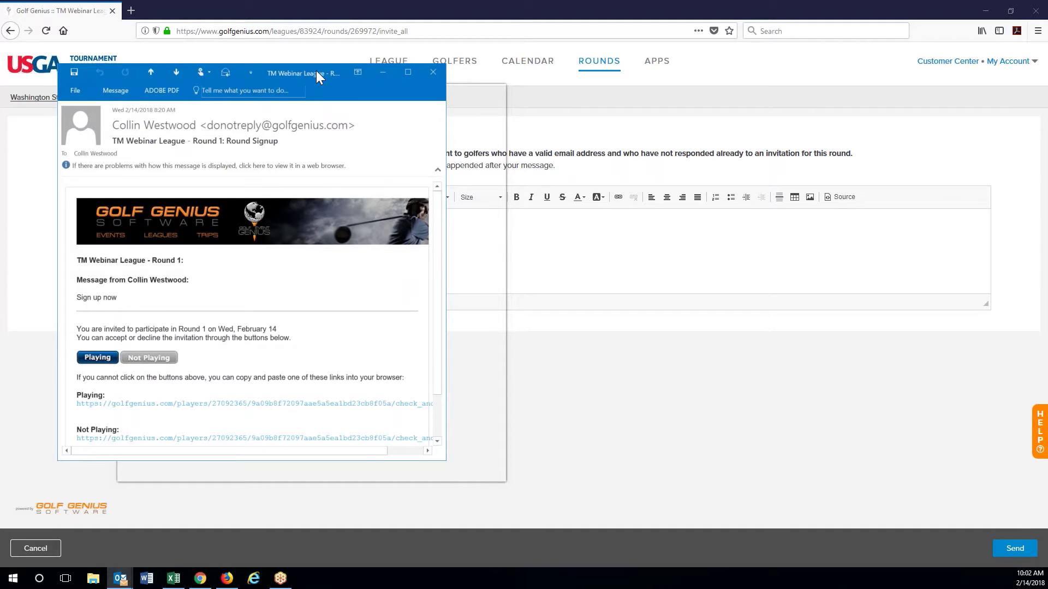
{"action": "left_click_drag", "start_coordinate": [316, 71], "coordinate": [347, 65]}
{"action": "left_click_drag", "start_coordinate": [477, 456], "coordinate": [644, 522]}
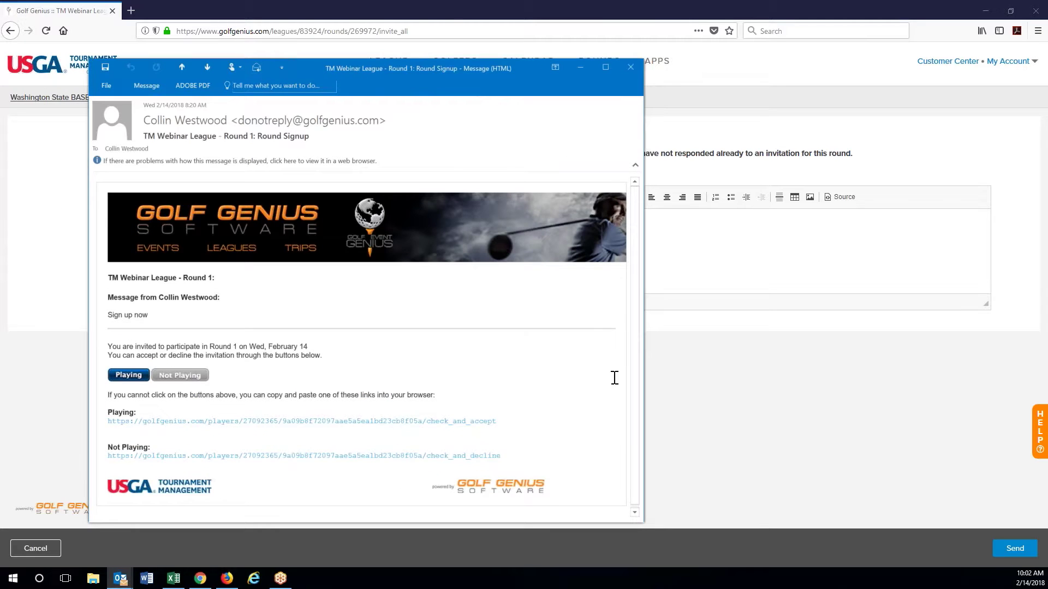
{"action": "scroll", "coordinate": [613, 377], "scroll_direction": "down", "scroll_amount": 1}
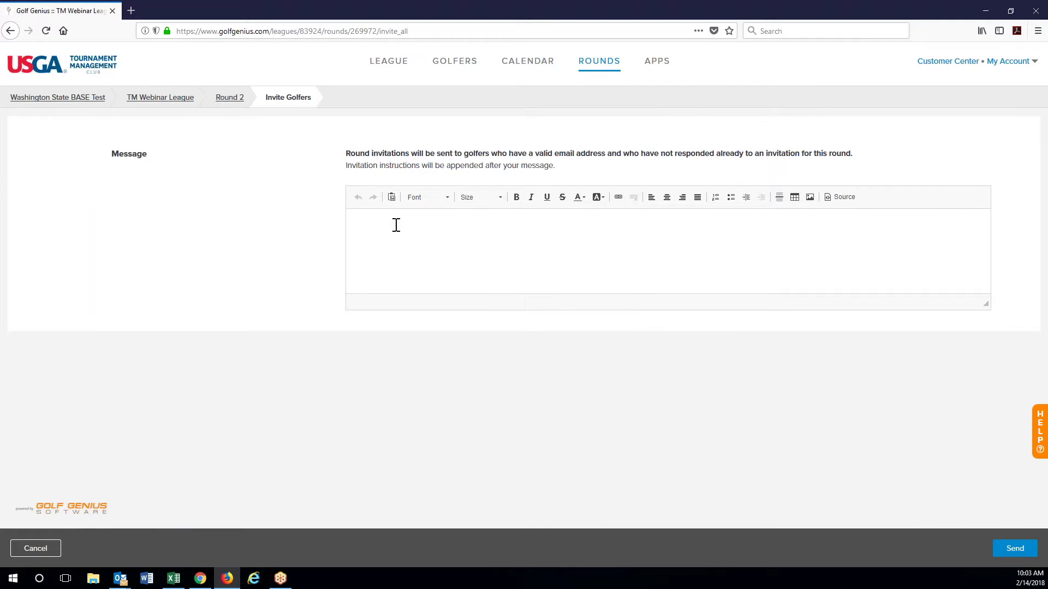
{"action": "mouse_move", "coordinate": [120, 579]}
{"action": "left_click", "coordinate": [164, 513]}
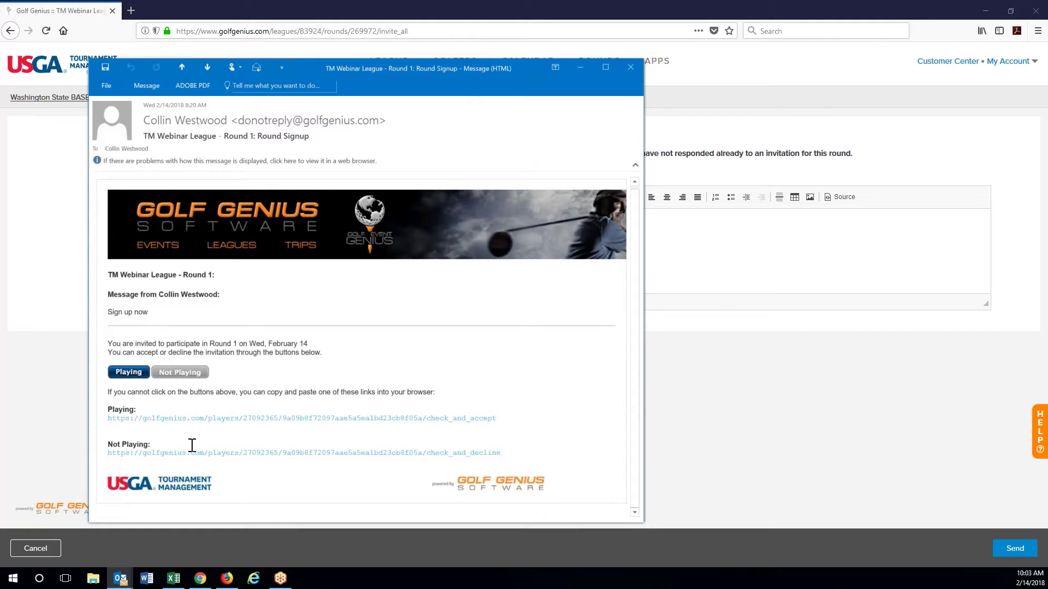
{"action": "left_click", "coordinate": [629, 68]}
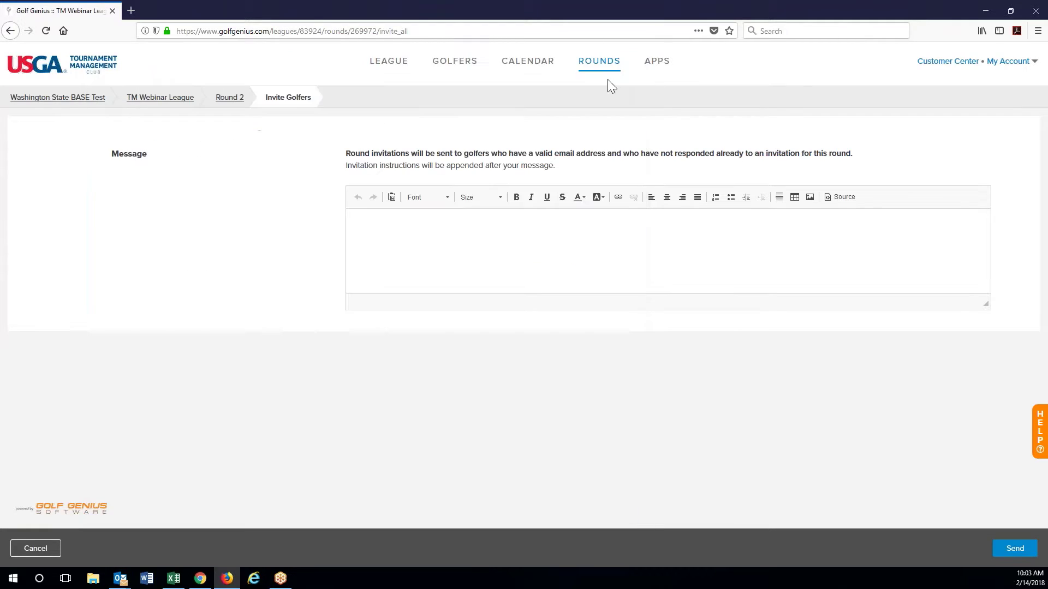
View the Round 2 player roster and send the round invitations with the message "test".
{"action": "left_click", "coordinate": [593, 68]}
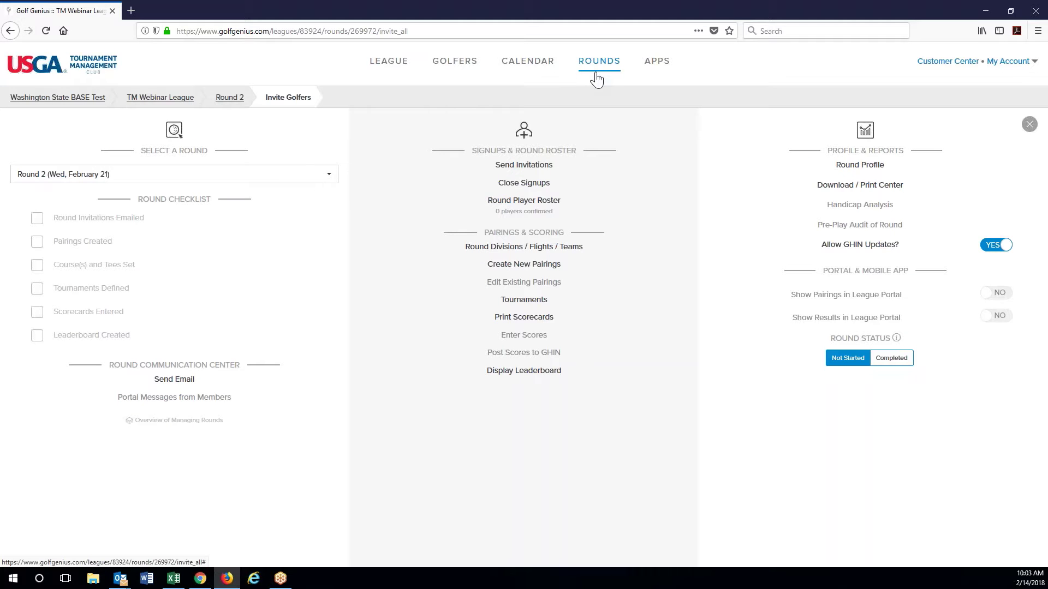
{"action": "left_click", "coordinate": [559, 205]}
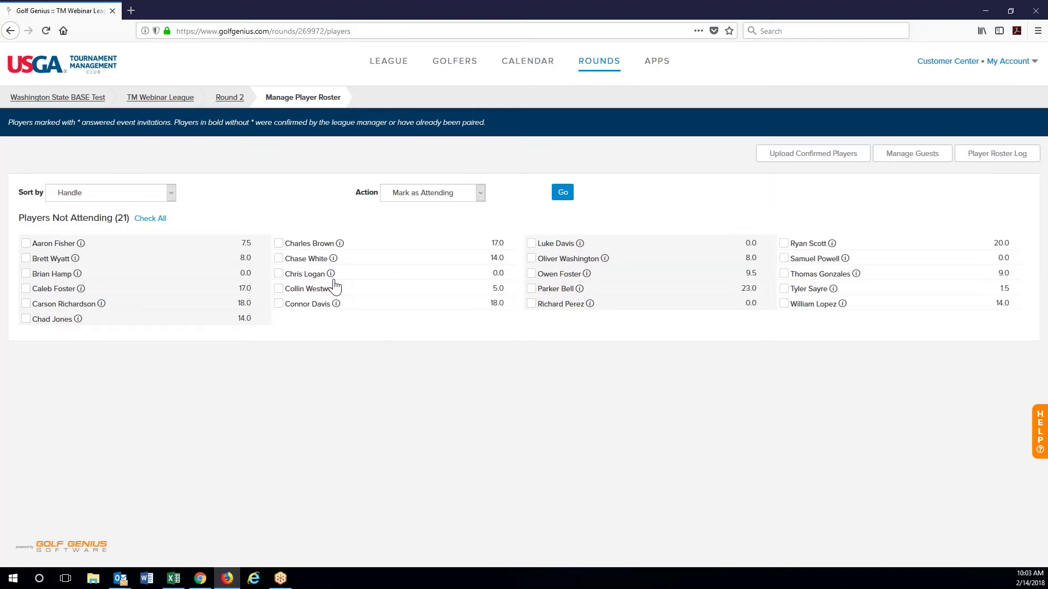
{"action": "left_click", "coordinate": [610, 73]}
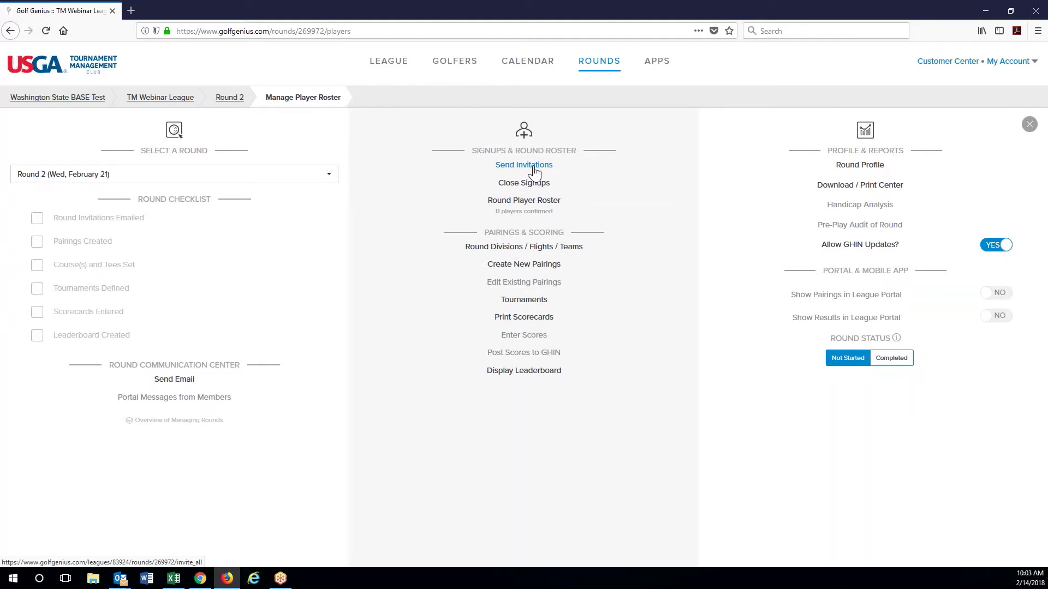
{"action": "left_click", "coordinate": [533, 170]}
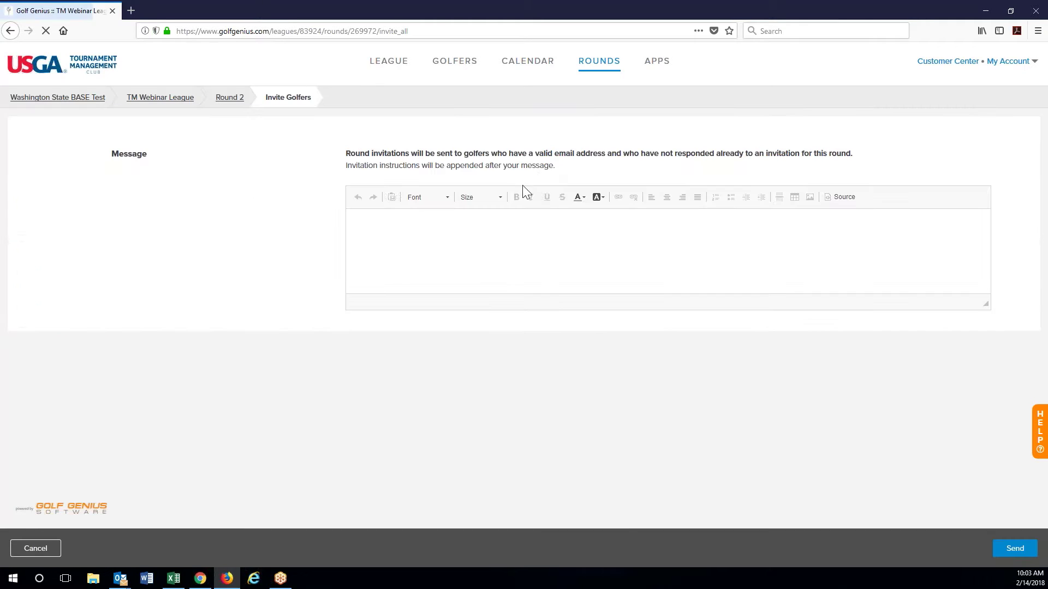
{"action": "left_click", "coordinate": [1007, 557]}
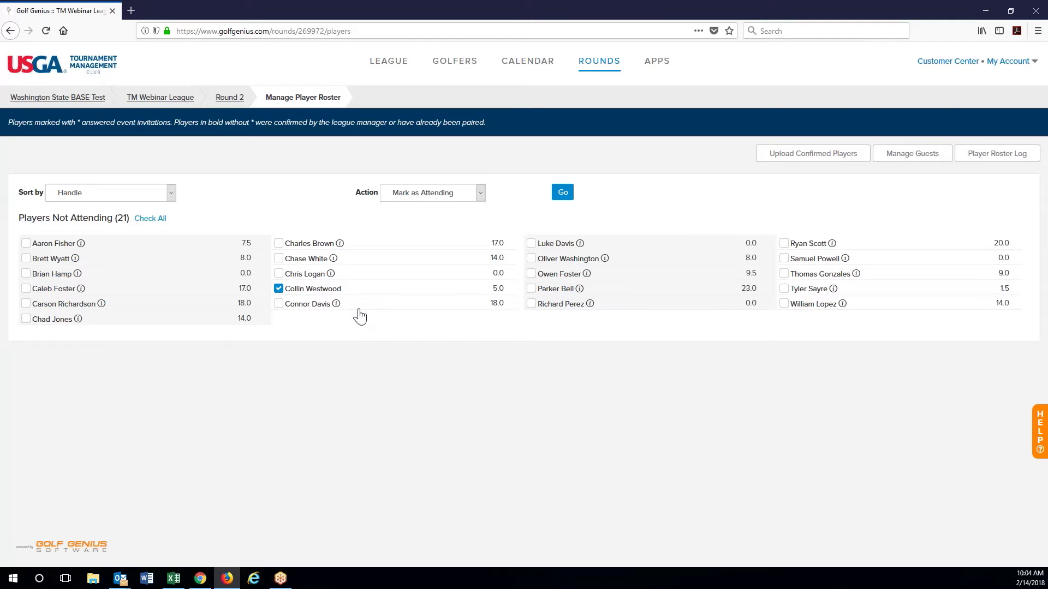
Mark the ticked player with the 5.0 handicap as attending Round 2.
{"action": "left_click", "coordinate": [562, 194]}
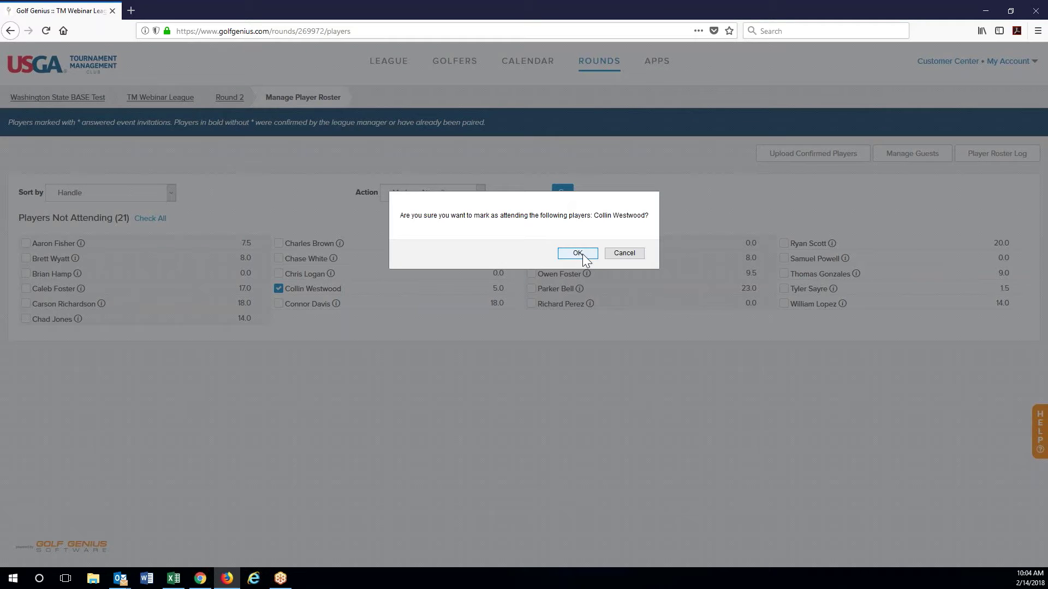
{"action": "left_click", "coordinate": [577, 254]}
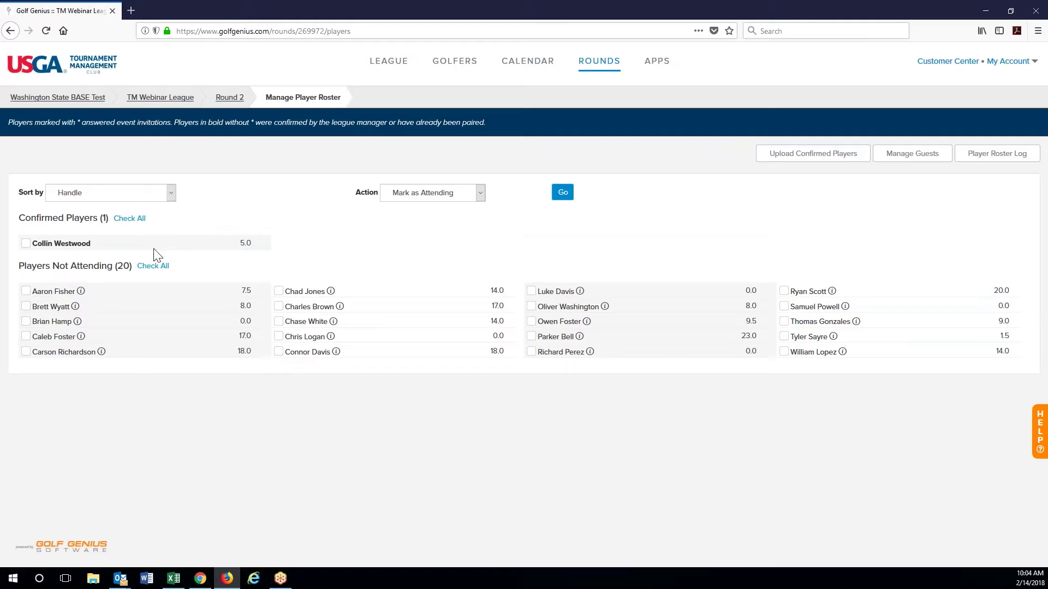
Change the confirmed Round 2 player to not attending.
{"action": "left_click", "coordinate": [26, 243]}
{"action": "left_click", "coordinate": [443, 193]}
{"action": "left_click", "coordinate": [429, 221]}
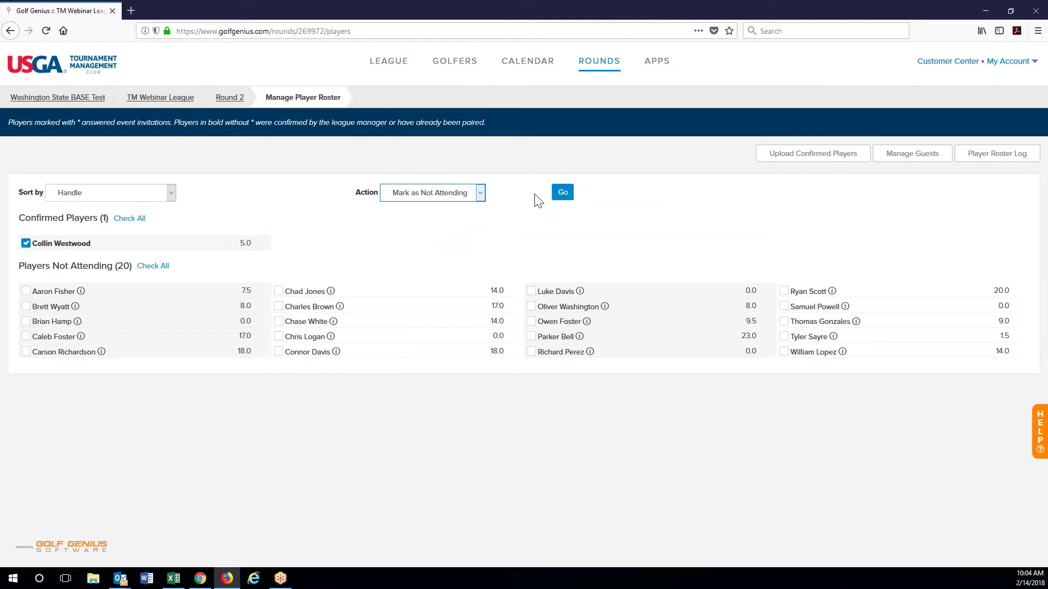
{"action": "left_click", "coordinate": [562, 193]}
{"action": "left_click", "coordinate": [576, 254]}
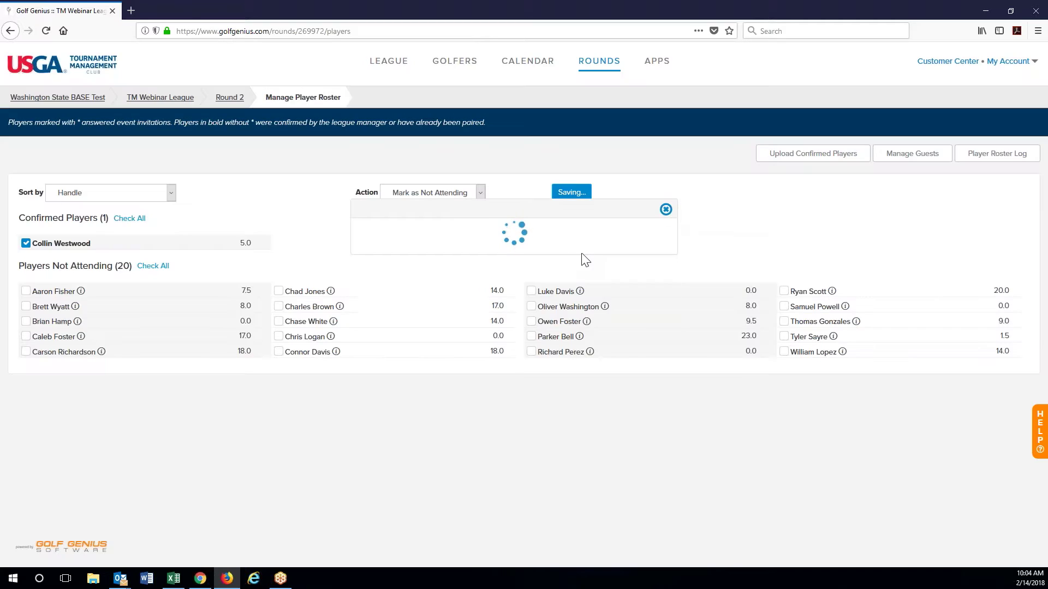
Open the Round 2 signup email in Outlook and accept the invitation as playing.
{"action": "left_click", "coordinate": [595, 66]}
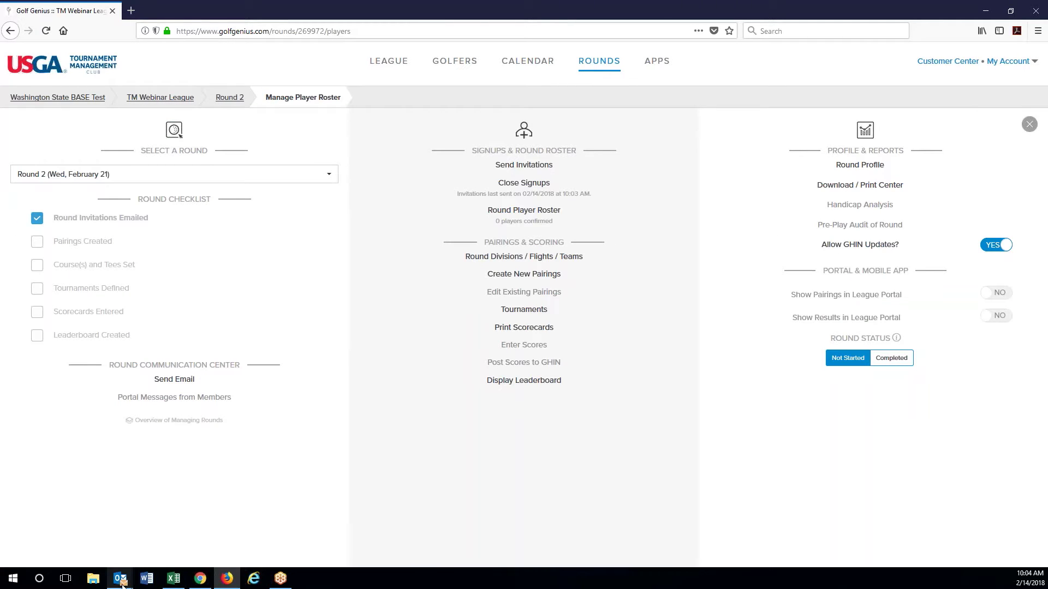
{"action": "mouse_move", "coordinate": [122, 582]}
{"action": "left_click", "coordinate": [53, 549]}
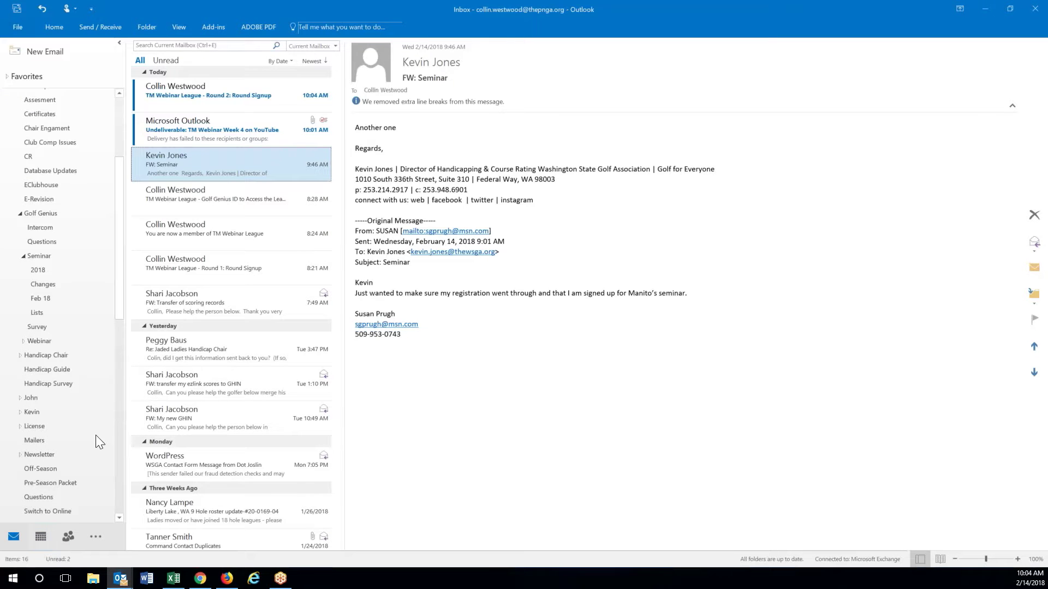
{"action": "left_click", "coordinate": [261, 93]}
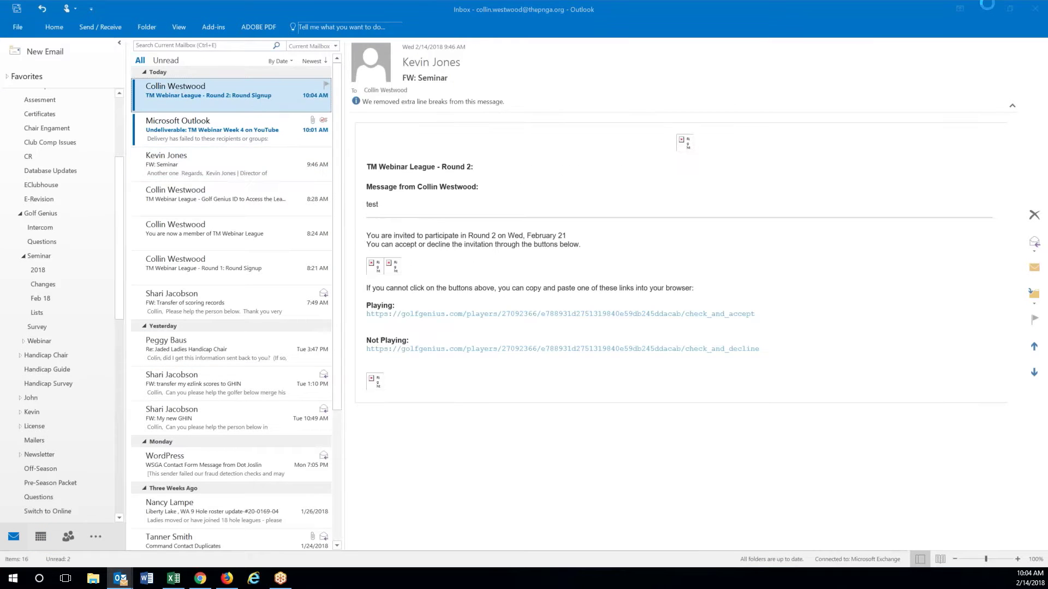
{"action": "key", "text": "alt+Tab"}
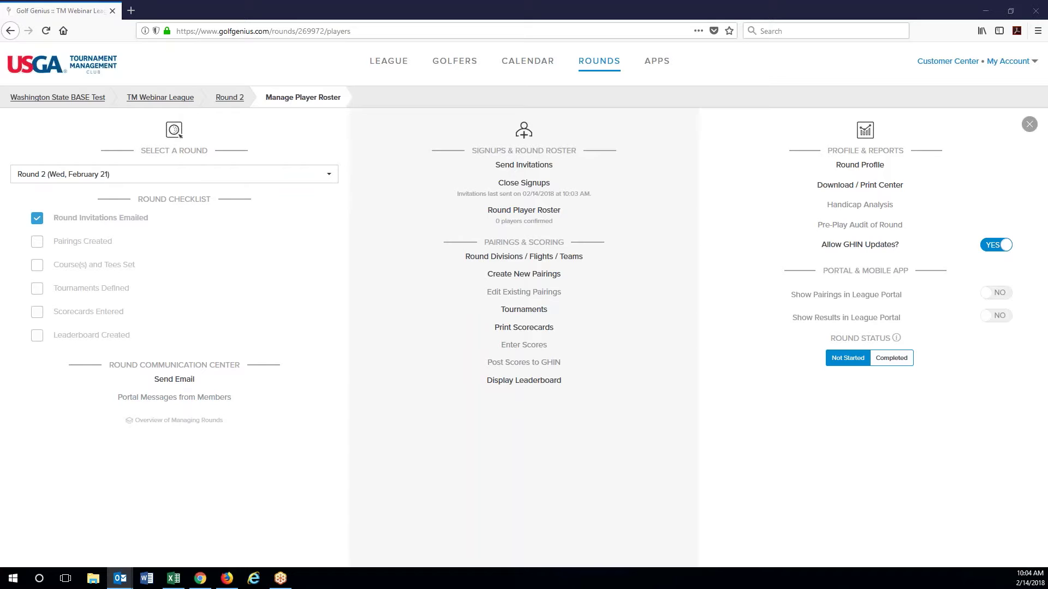
{"action": "key", "text": "alt+Tab"}
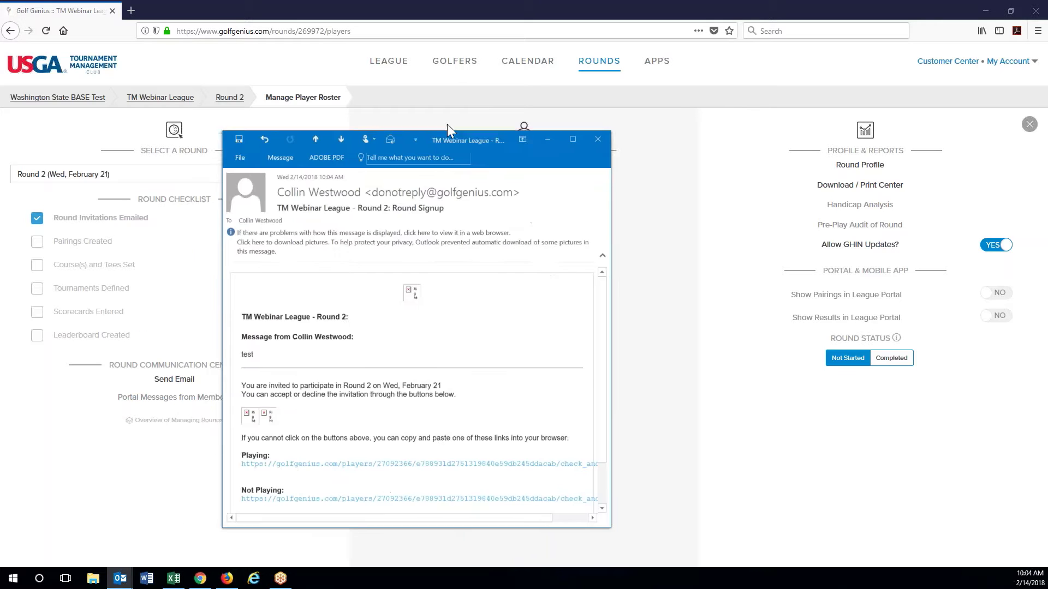
{"action": "left_click", "coordinate": [454, 433]}
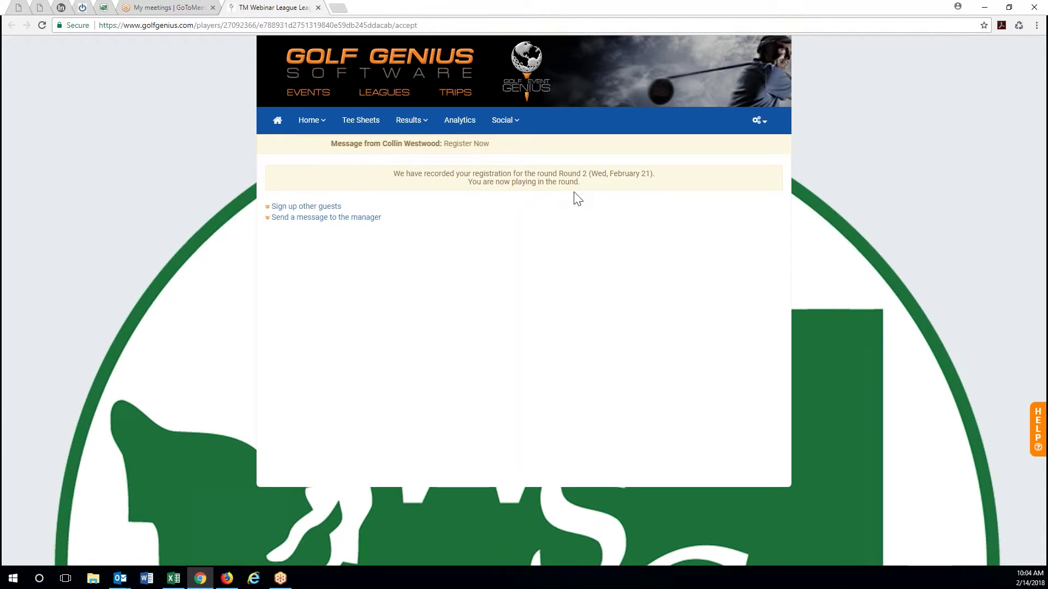
Close the invitation email and view the guest signup form on the registration page in Chrome without adding a guest.
{"action": "left_click", "coordinate": [983, 8]}
{"action": "left_click", "coordinate": [582, 109]}
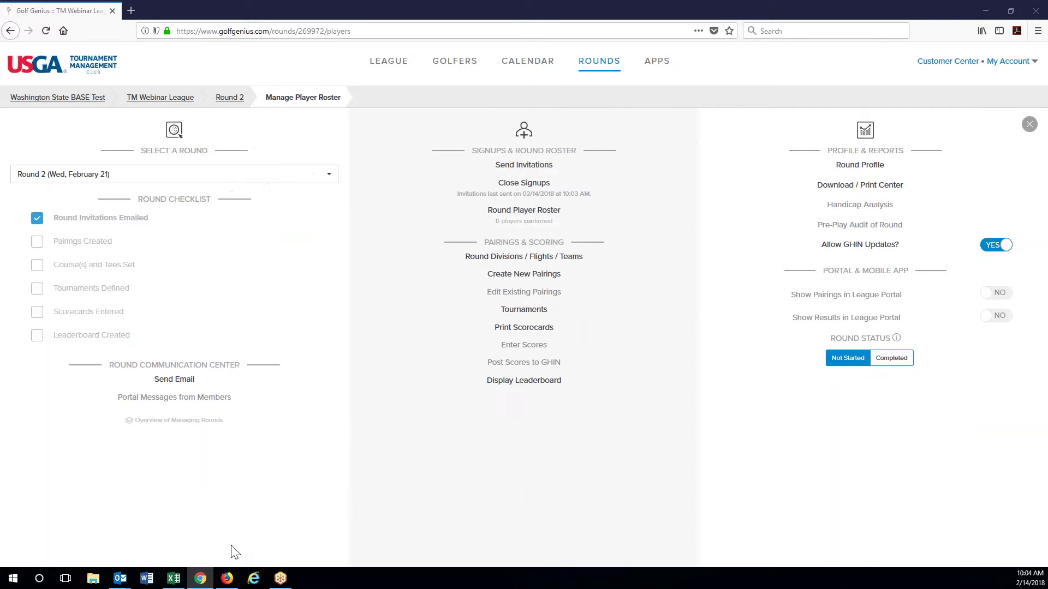
{"action": "left_click", "coordinate": [200, 578]}
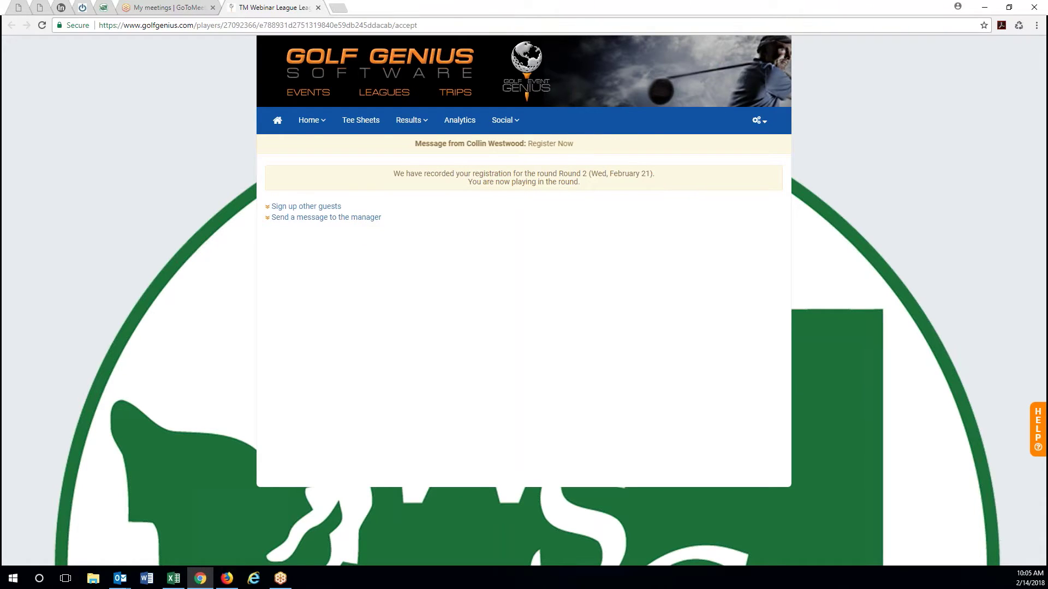
{"action": "left_click", "coordinate": [319, 208]}
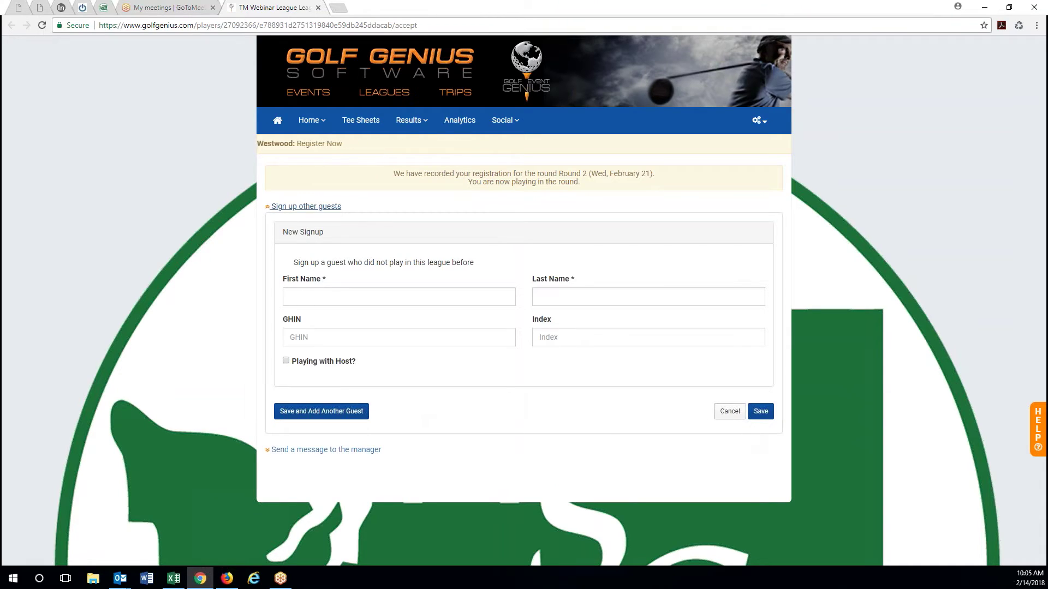
{"action": "left_click", "coordinate": [733, 416]}
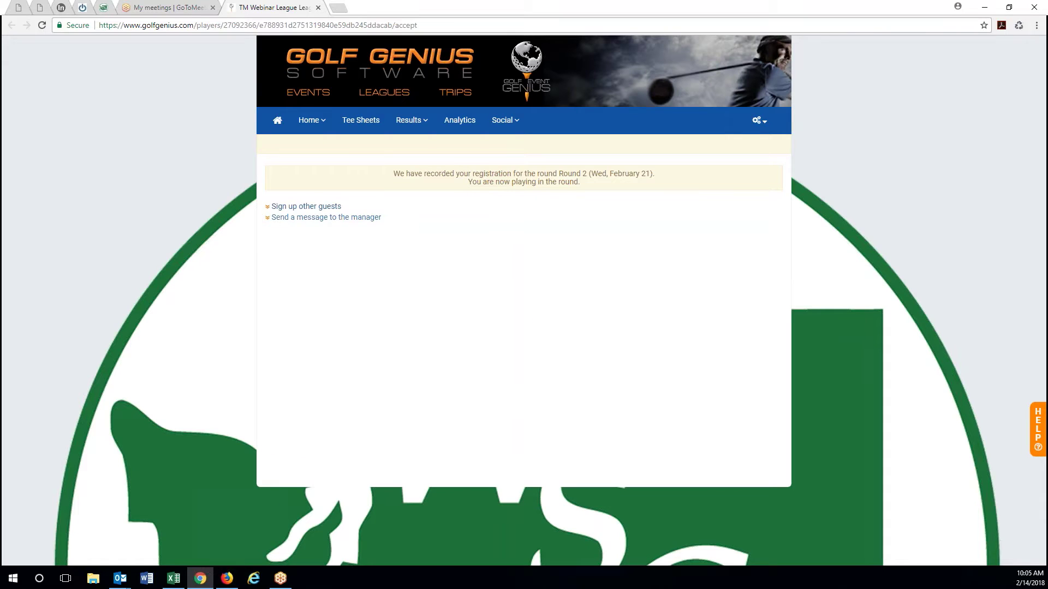
View the guest signup form, cancel it without adding a guest, and open the Round 2 player roster in Firefox.
{"action": "left_click", "coordinate": [328, 210]}
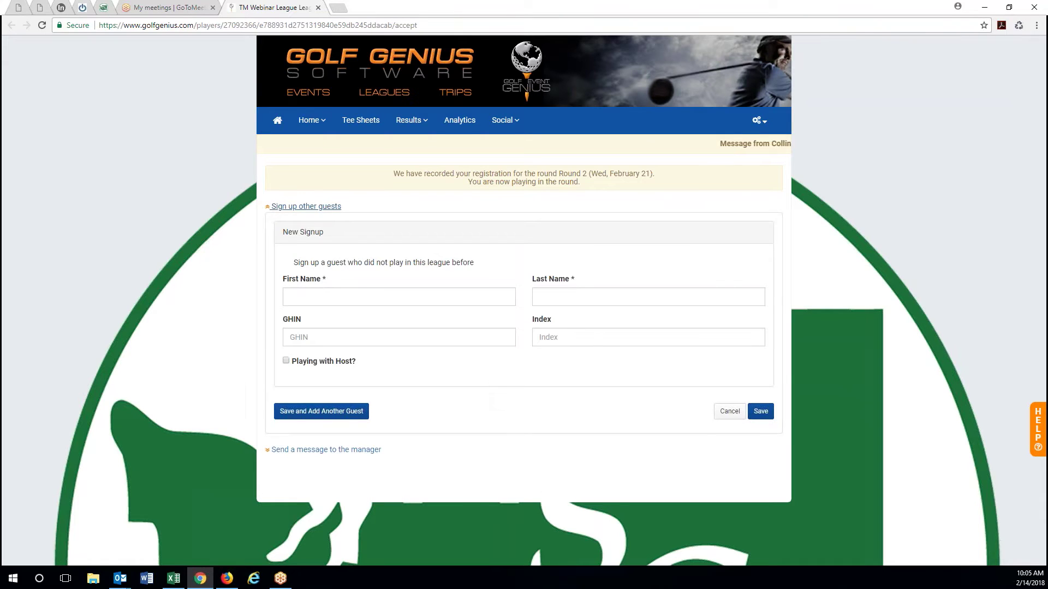
{"action": "left_click", "coordinate": [729, 413]}
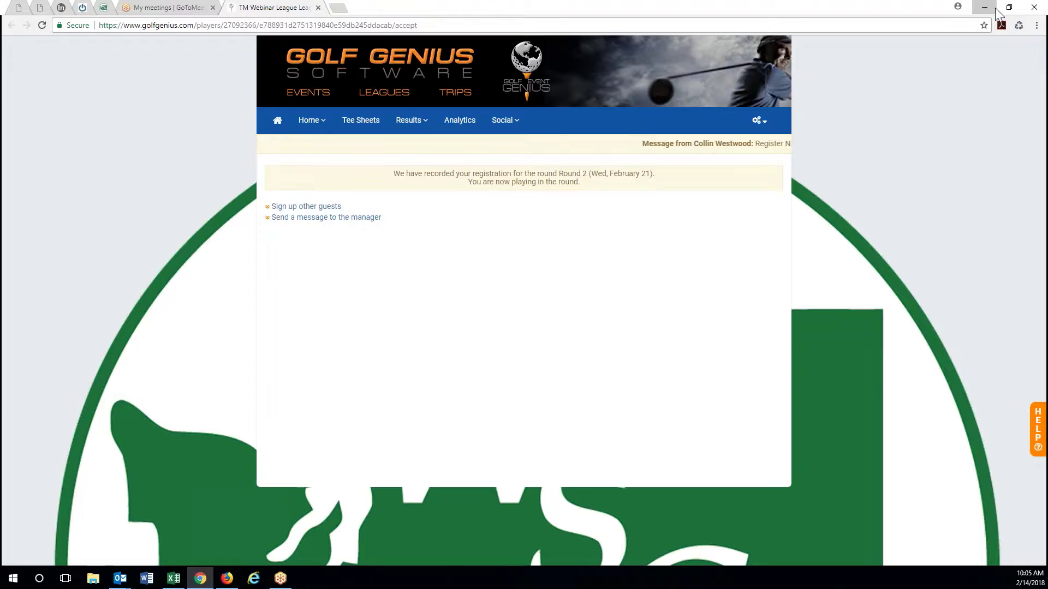
{"action": "left_click", "coordinate": [984, 8]}
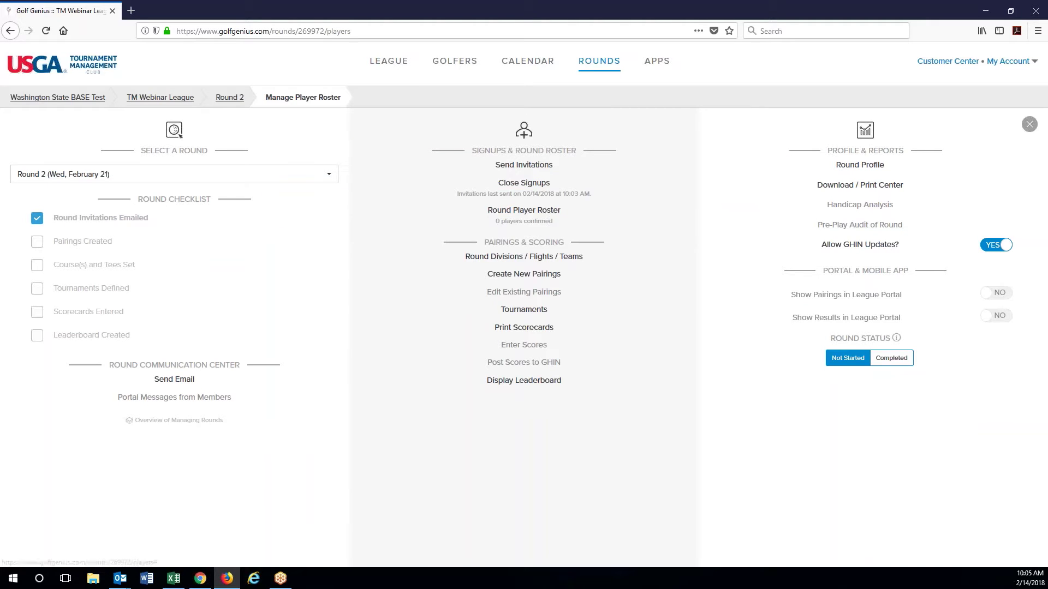
{"action": "left_click", "coordinate": [525, 216]}
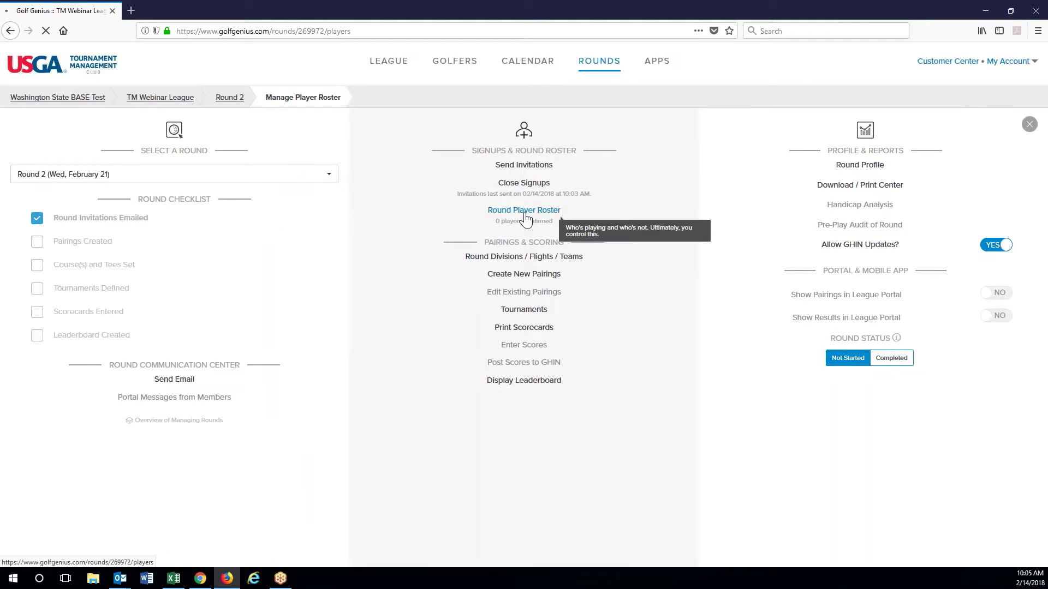
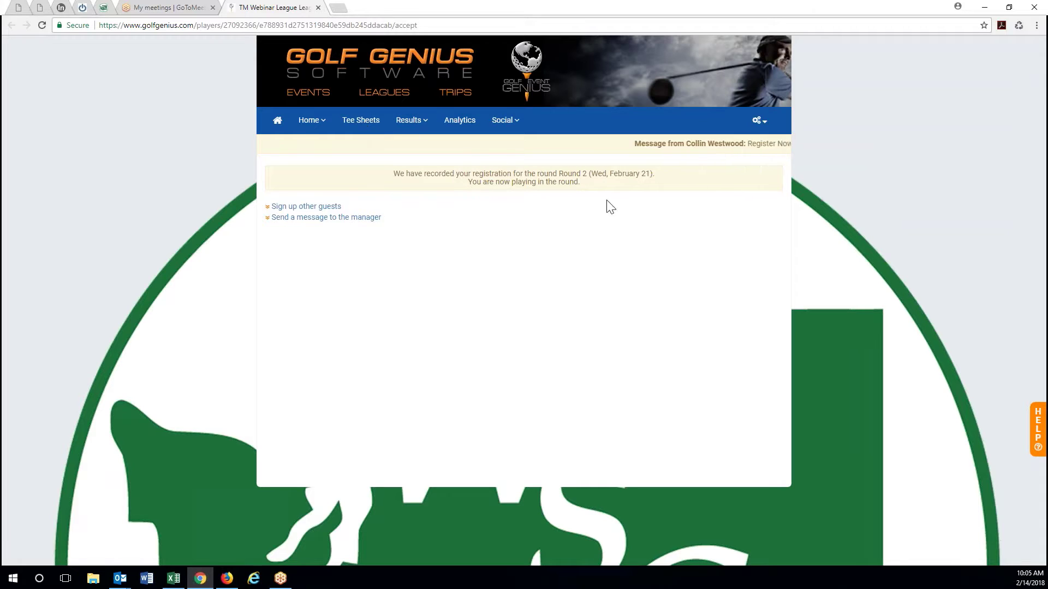
View the Tee Sheets section of the league portal in Chrome and return to the Round 2 roster in Firefox.
{"action": "left_click", "coordinate": [760, 121]}
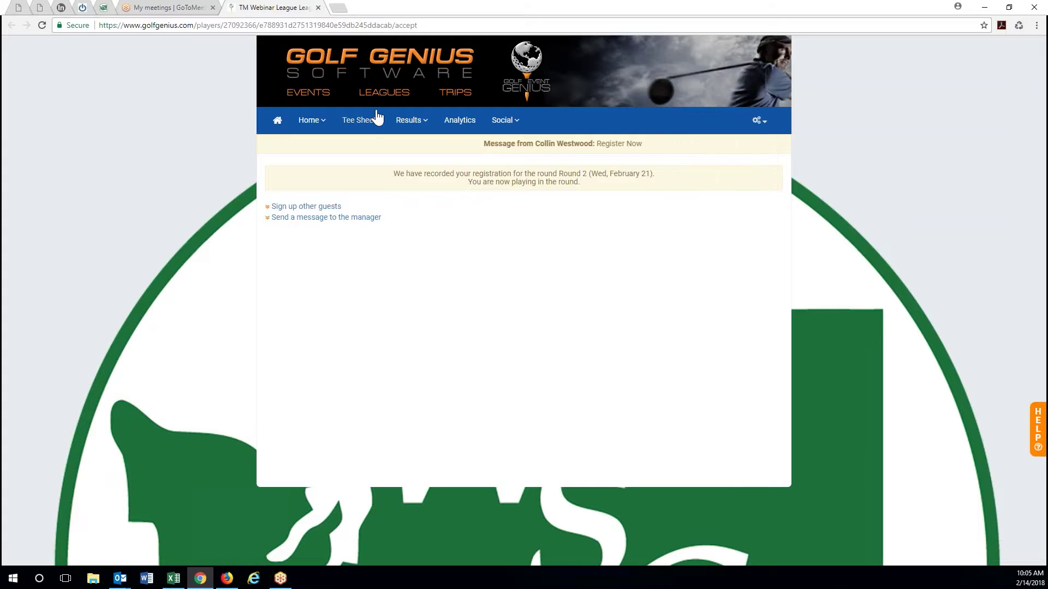
{"action": "left_click", "coordinate": [365, 126]}
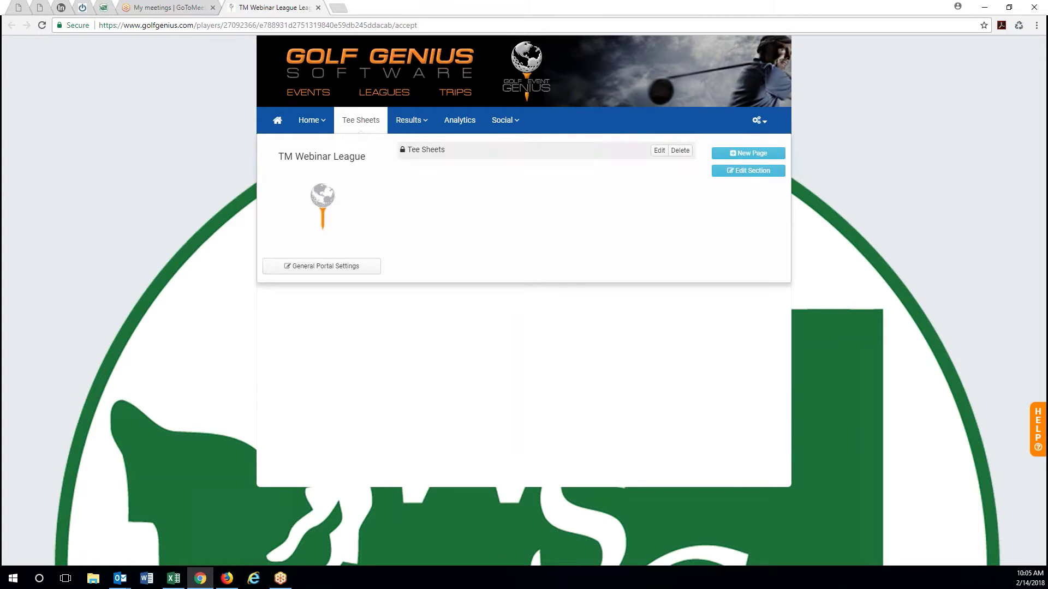
{"action": "left_click", "coordinate": [984, 7]}
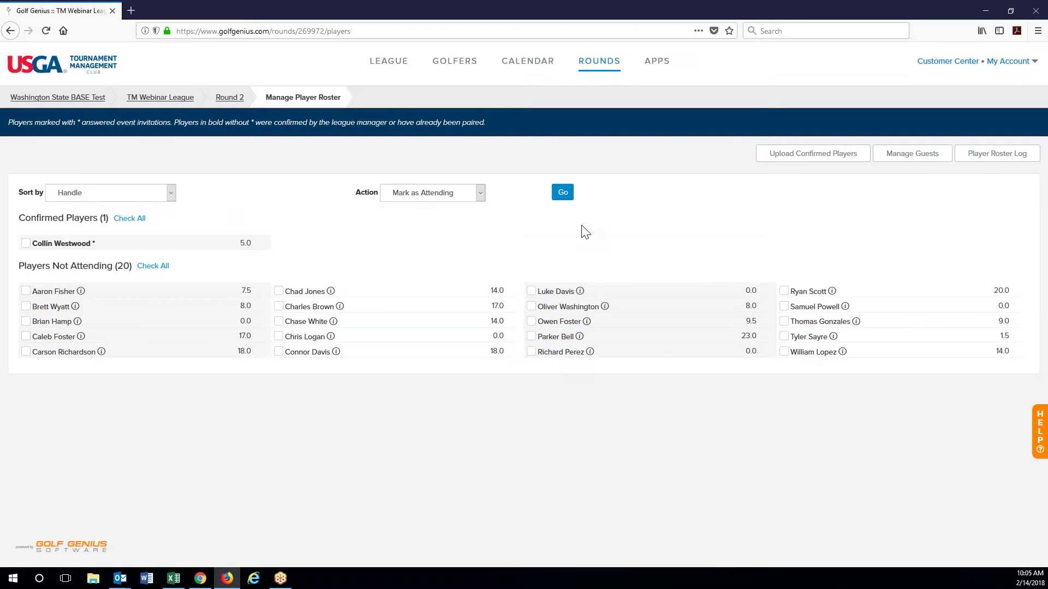
Close signups for Round 2 and open its player roster.
{"action": "left_click", "coordinate": [595, 64]}
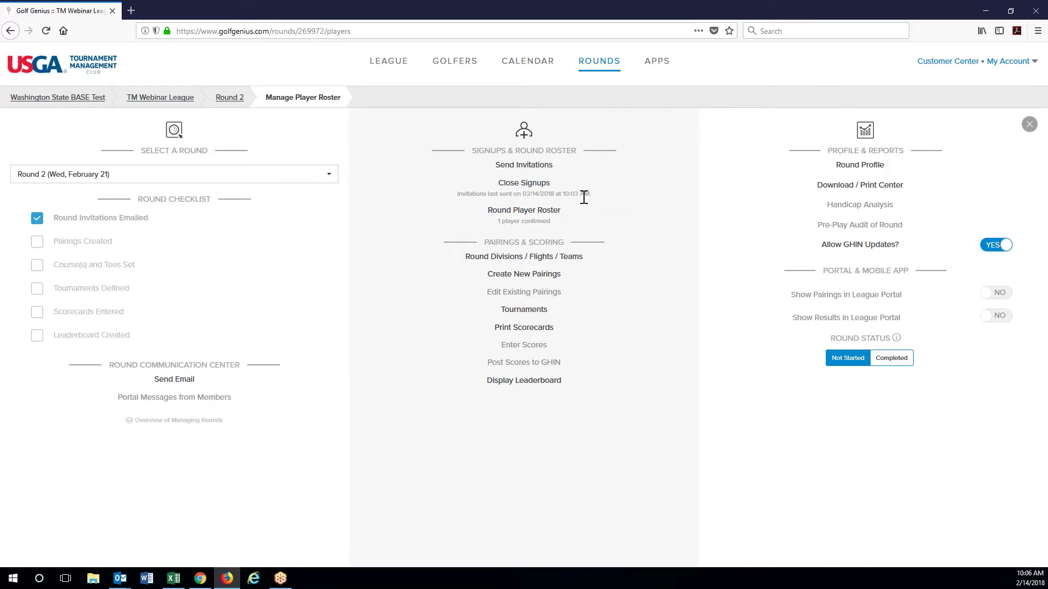
{"action": "left_click", "coordinate": [523, 185]}
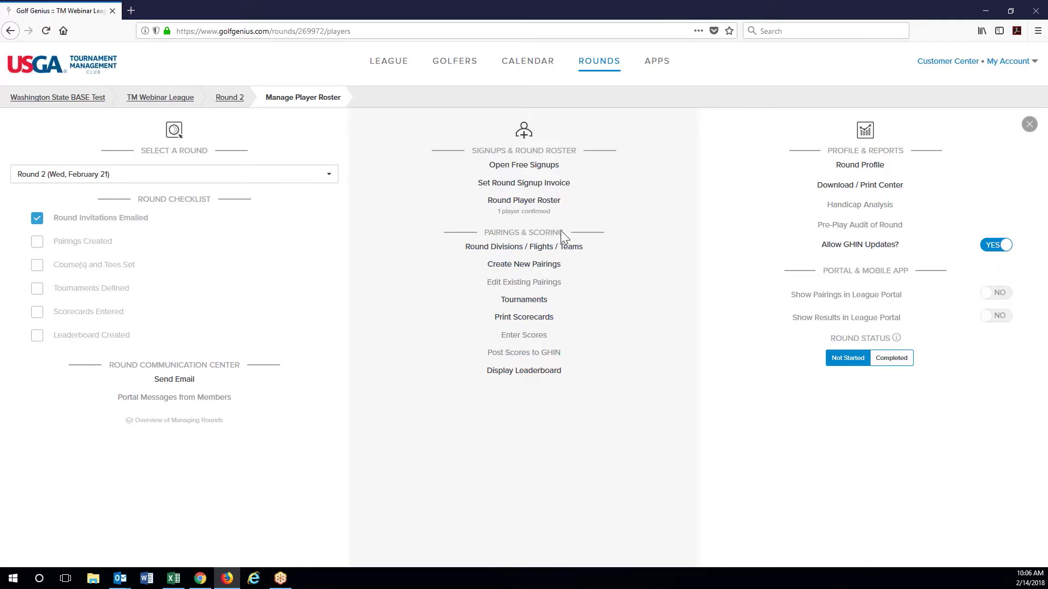
{"action": "left_click", "coordinate": [556, 202]}
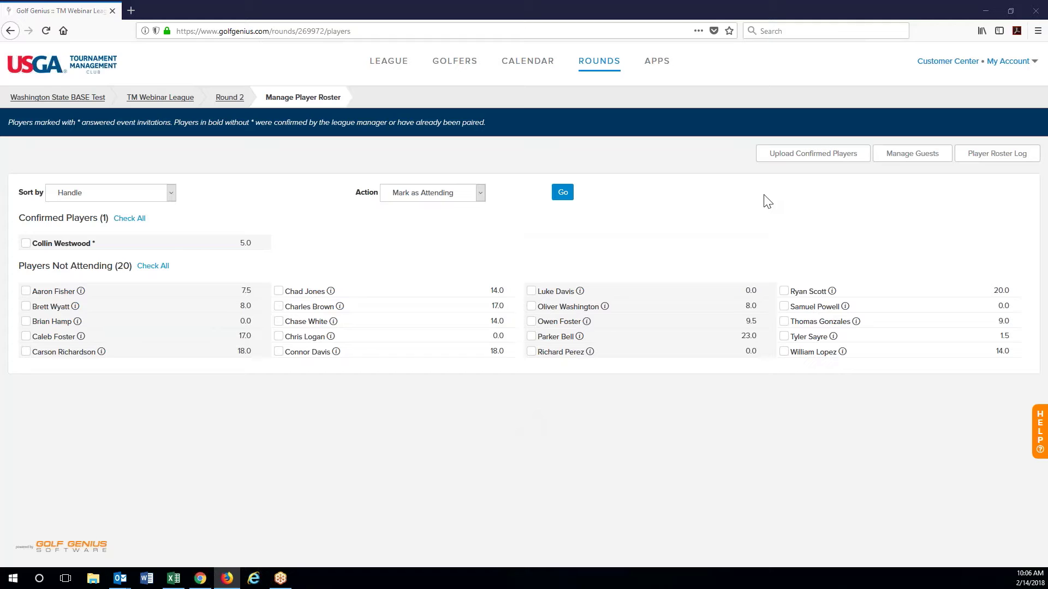
Open the Round 2 email form and examine its manager recipients, subject, attachment, message and player selection options.
{"action": "left_click", "coordinate": [591, 71]}
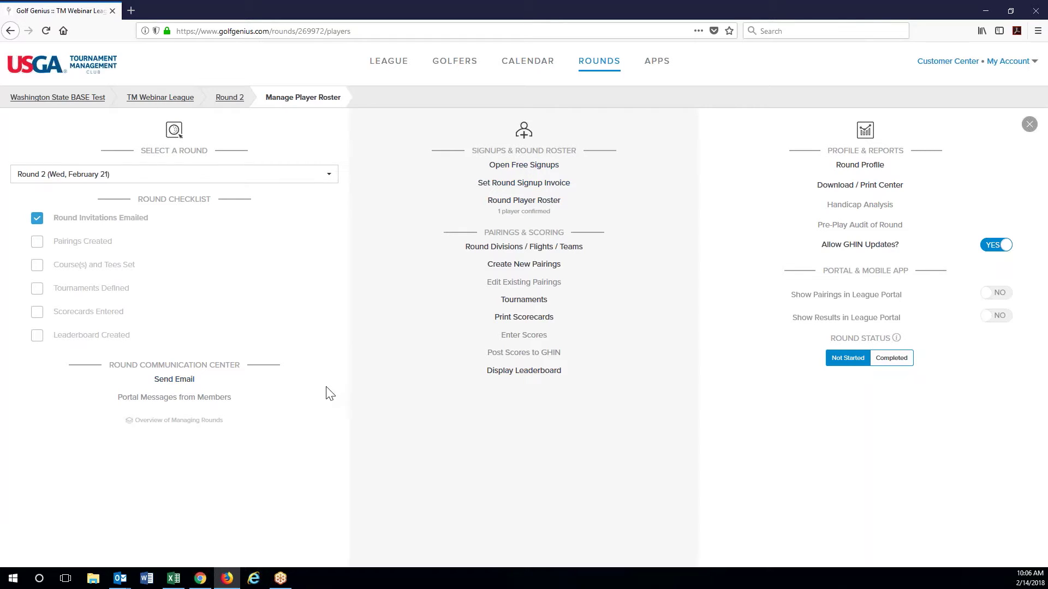
{"action": "left_click", "coordinate": [177, 380]}
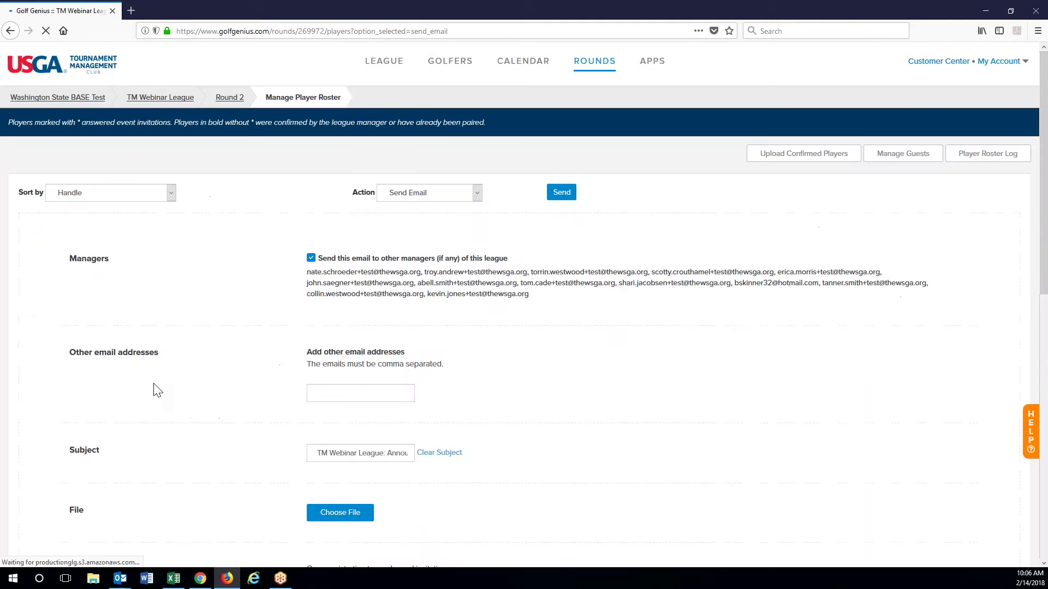
{"action": "scroll", "coordinate": [657, 433], "scroll_direction": "down", "scroll_amount": 3}
{"action": "scroll", "coordinate": [657, 434], "scroll_direction": "down", "scroll_amount": 4}
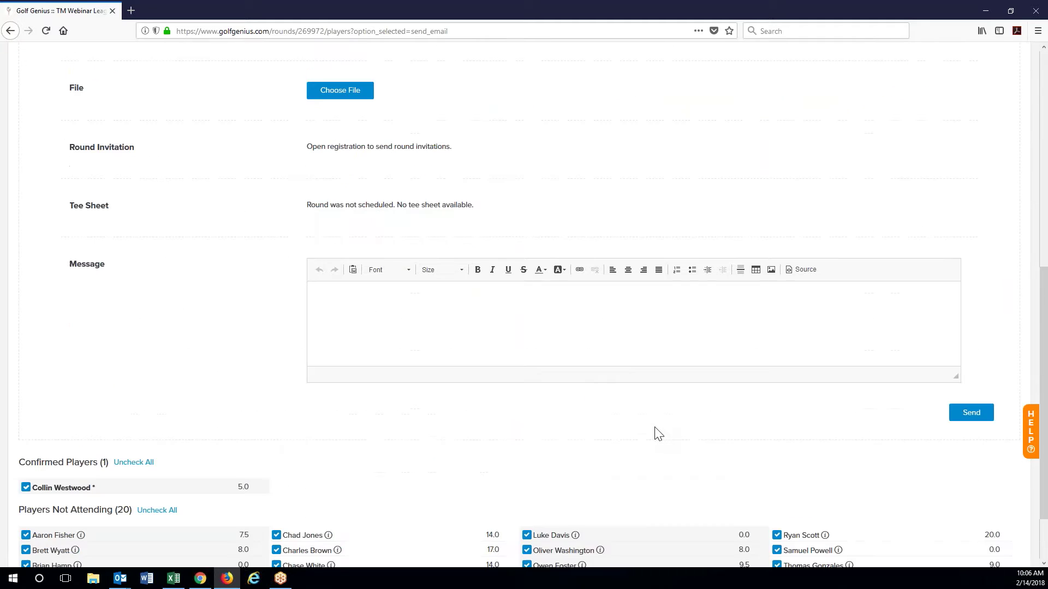
{"action": "scroll", "coordinate": [657, 434], "scroll_direction": "down", "scroll_amount": 1}
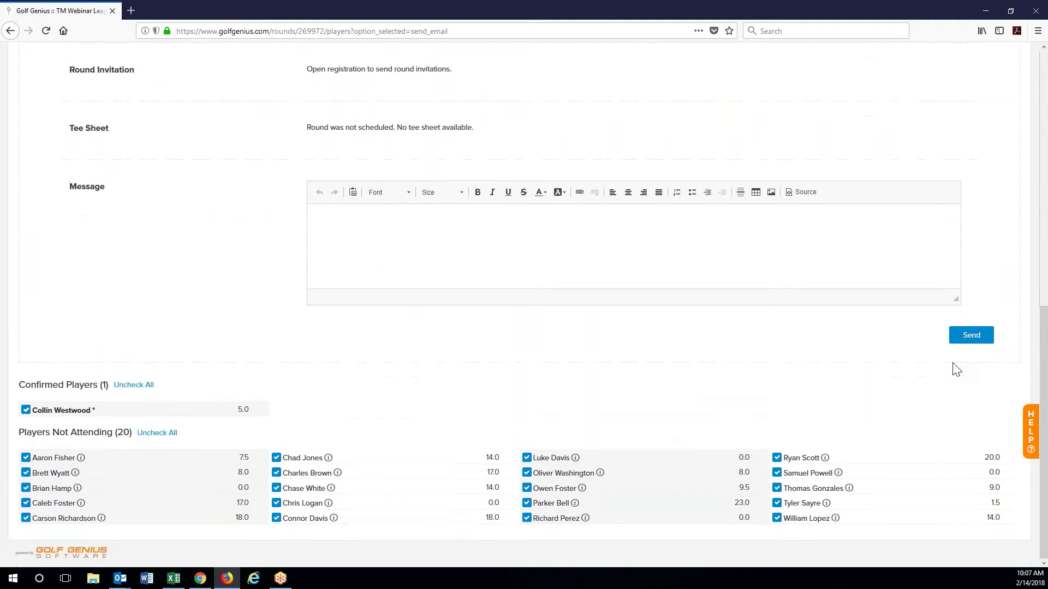
{"action": "scroll", "coordinate": [617, 303], "scroll_direction": "up", "scroll_amount": 2}
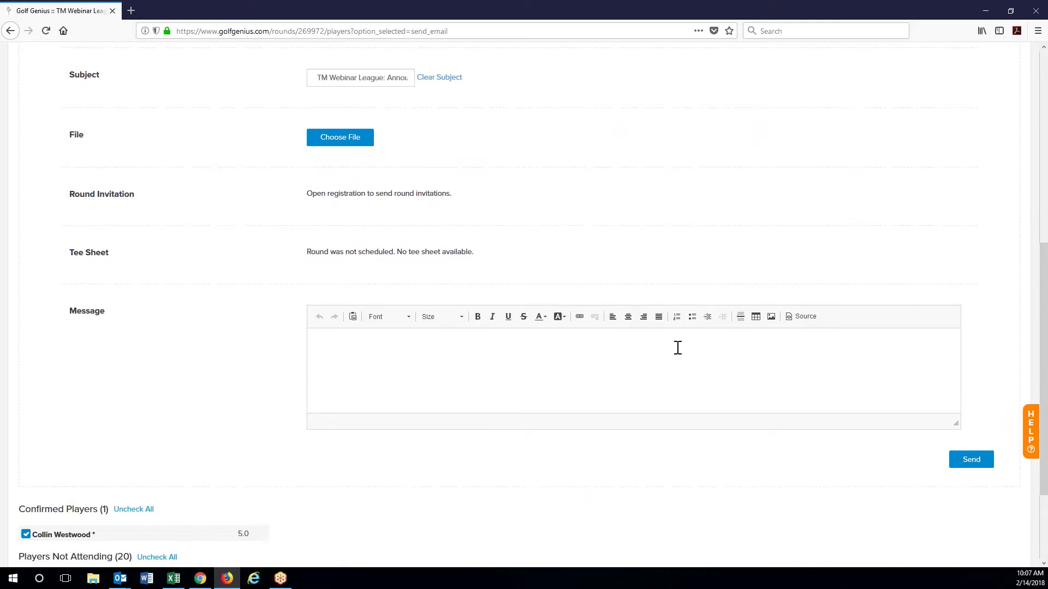
{"action": "scroll", "coordinate": [689, 361], "scroll_direction": "up", "scroll_amount": 6}
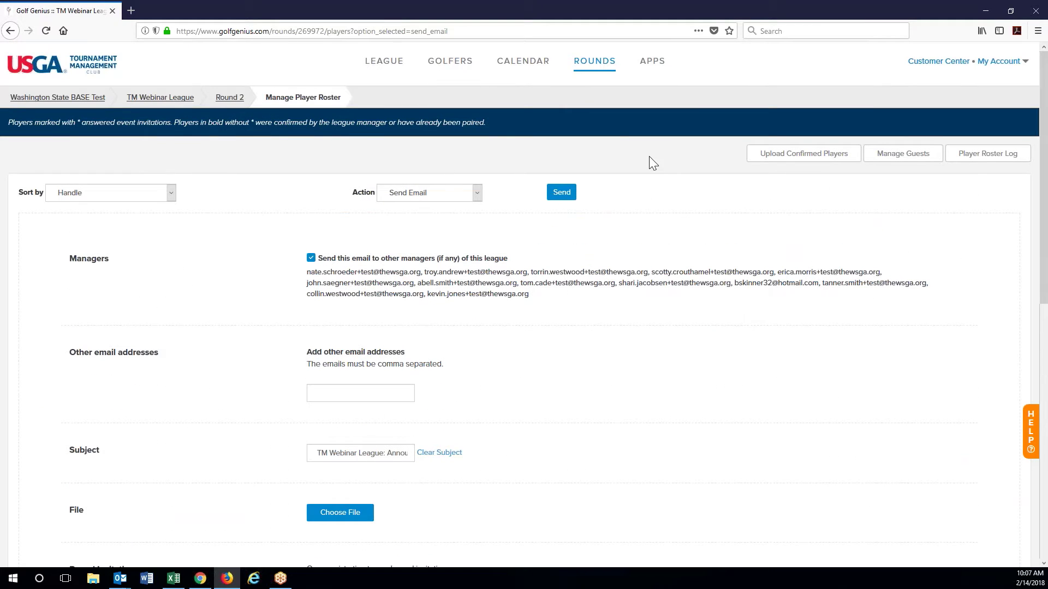
Open the invitation message form for registering golfers to use the league portal.
{"action": "left_click", "coordinate": [595, 66]}
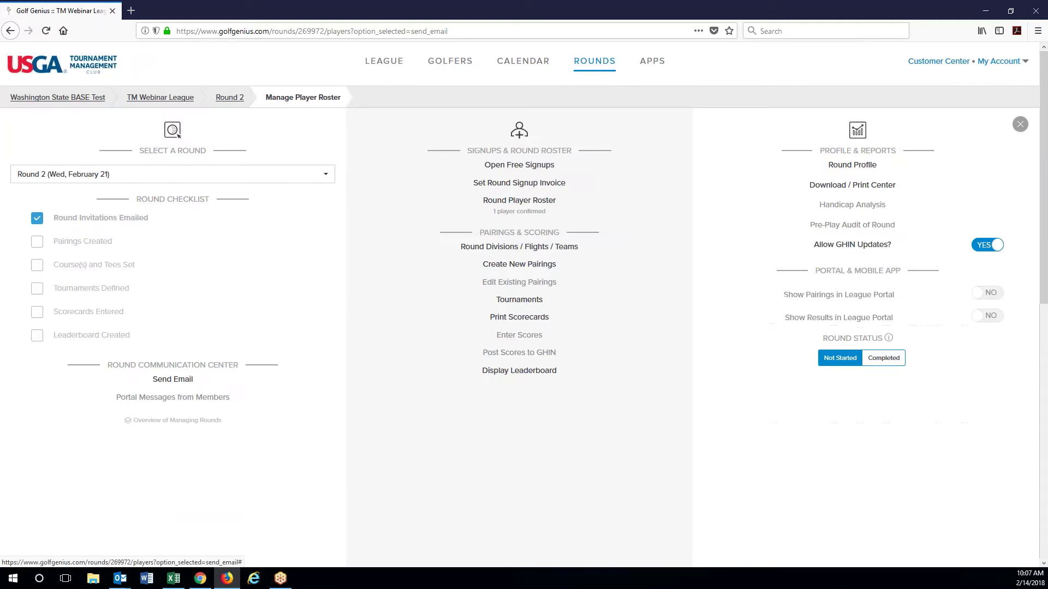
{"action": "left_click", "coordinate": [654, 70]}
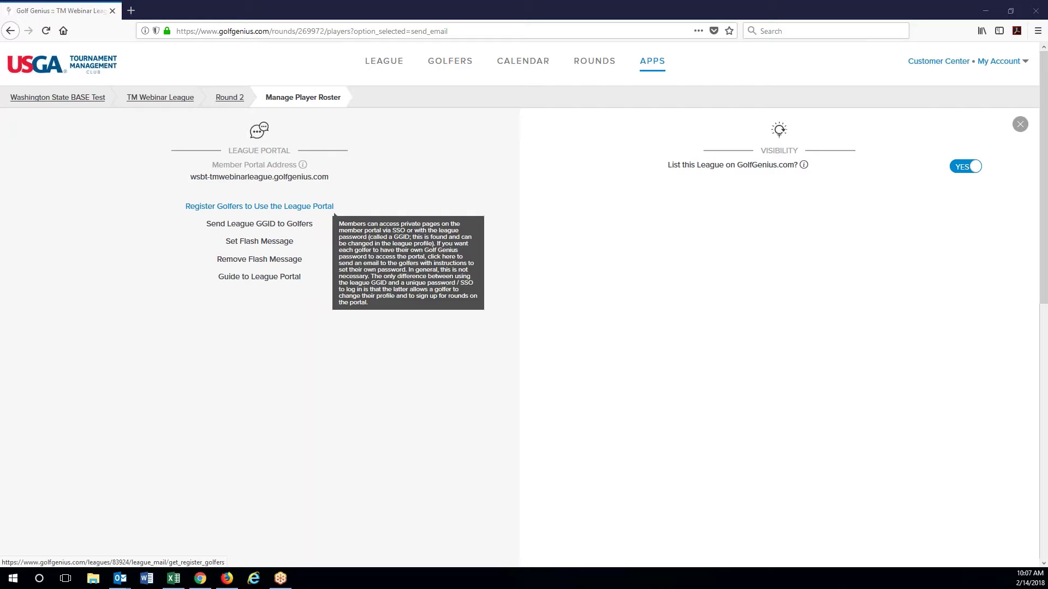
{"action": "left_click", "coordinate": [330, 207]}
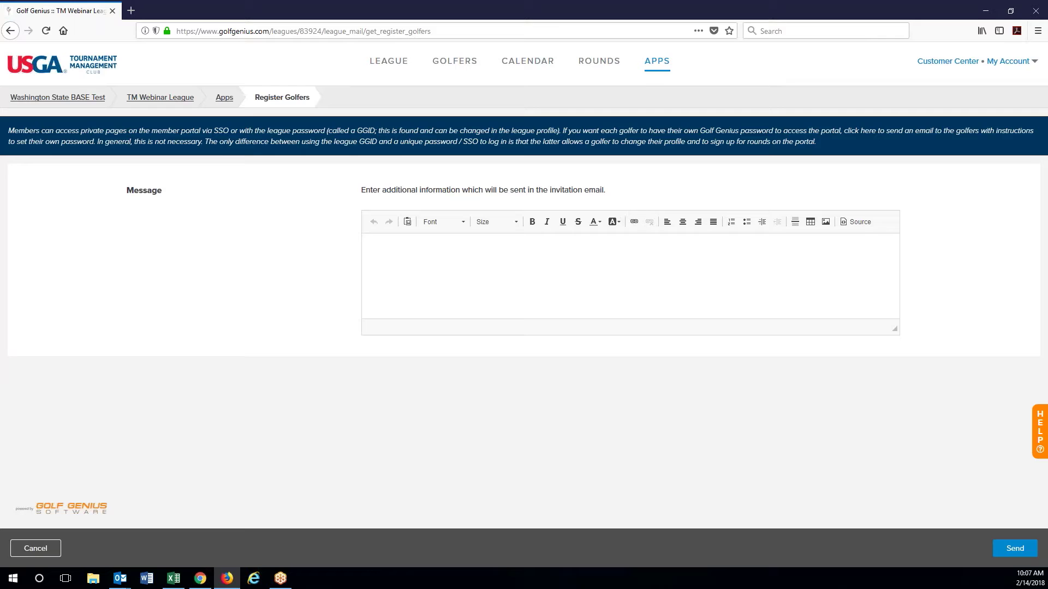
Switch to the TM Webinar League membership email in Outlook, download its pictures and follow its portal sign-in link.
{"action": "key", "text": "alt+Tab"}
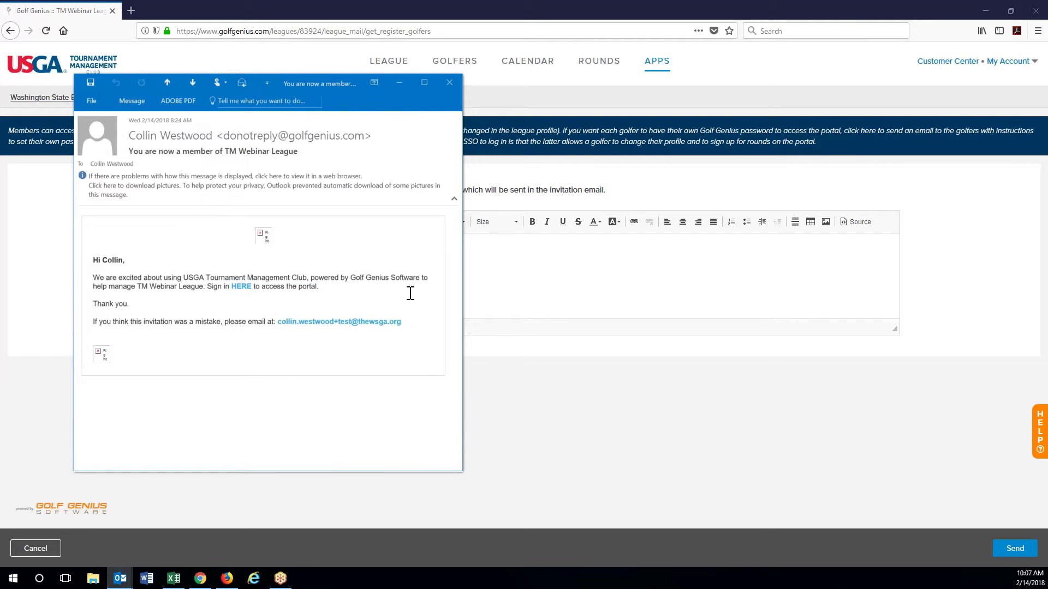
{"action": "left_click", "coordinate": [233, 177]}
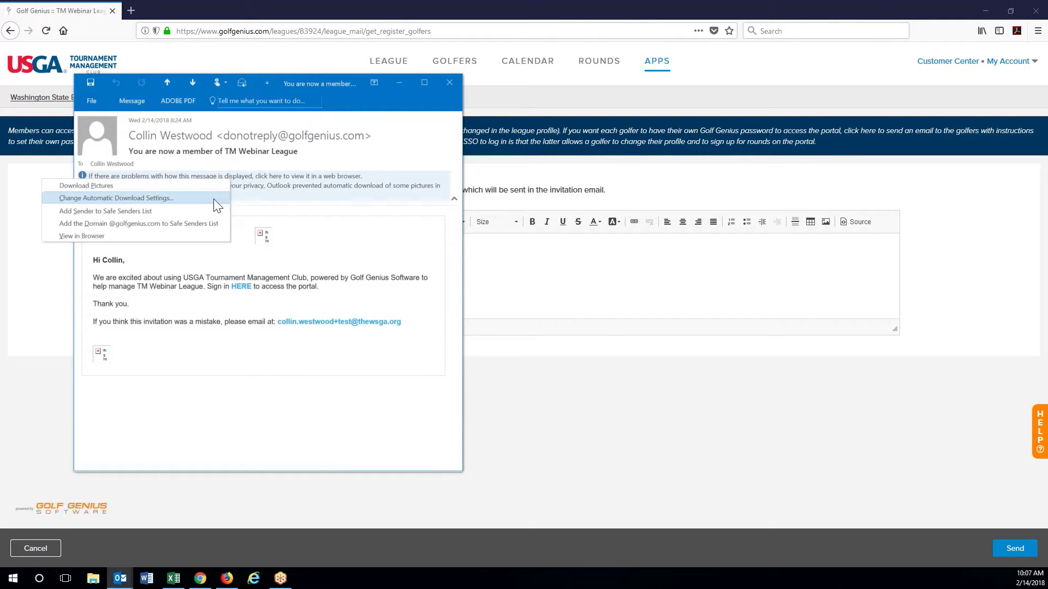
{"action": "left_click", "coordinate": [195, 185]}
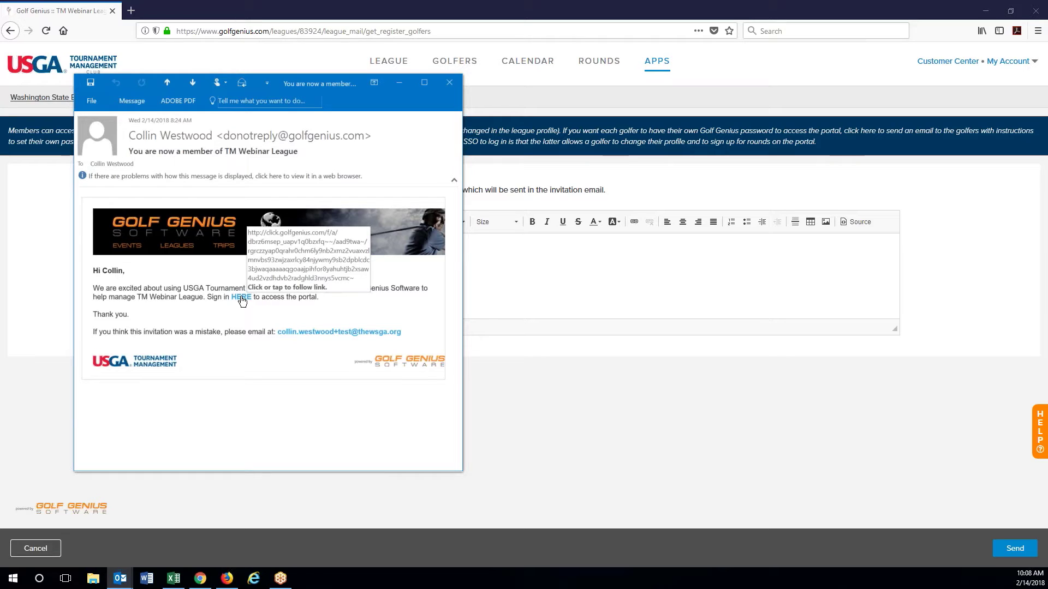
{"action": "left_click", "coordinate": [239, 299]}
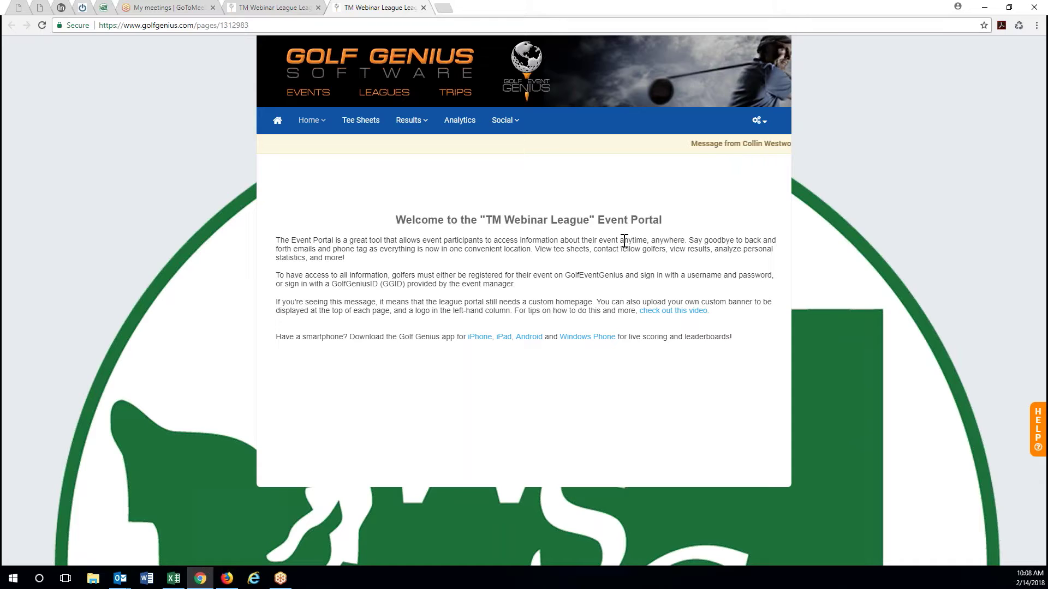
Examine the Round 1 (Wed, February 14) tee sheet on the league portal and close the membership email.
{"action": "left_click", "coordinate": [367, 124]}
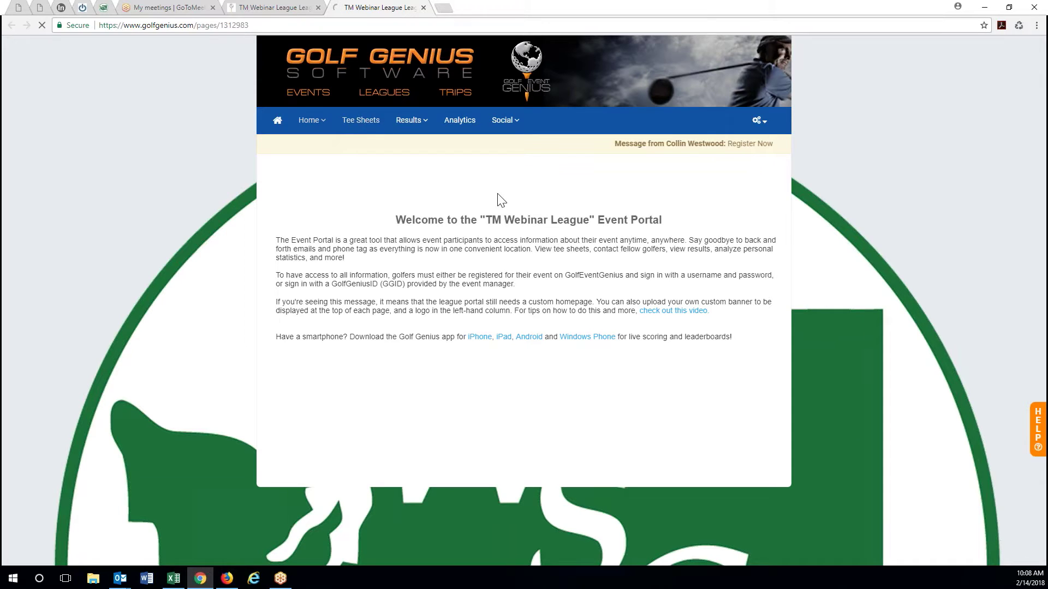
{"action": "left_click", "coordinate": [359, 122]}
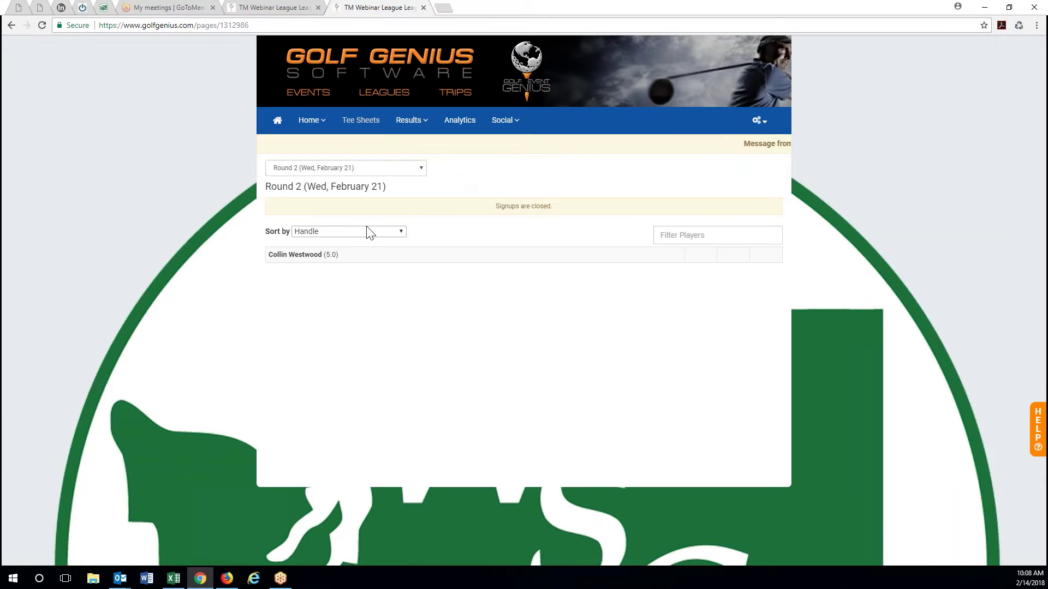
{"action": "left_click", "coordinate": [358, 170]}
{"action": "left_click", "coordinate": [315, 195]}
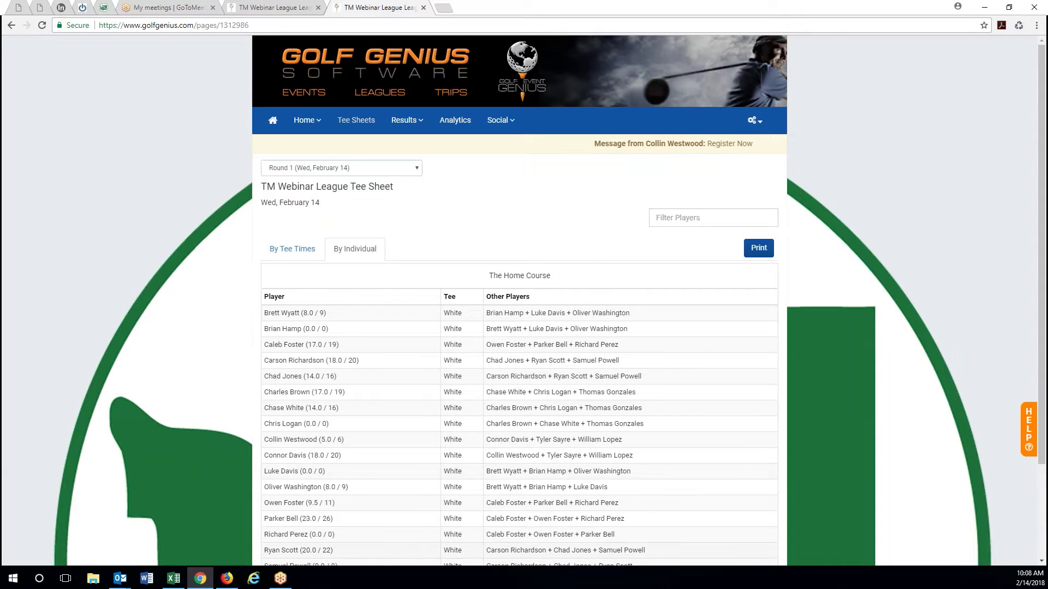
{"action": "scroll", "coordinate": [558, 470], "scroll_direction": "down", "scroll_amount": 2}
{"action": "scroll", "coordinate": [559, 470], "scroll_direction": "up", "scroll_amount": 2}
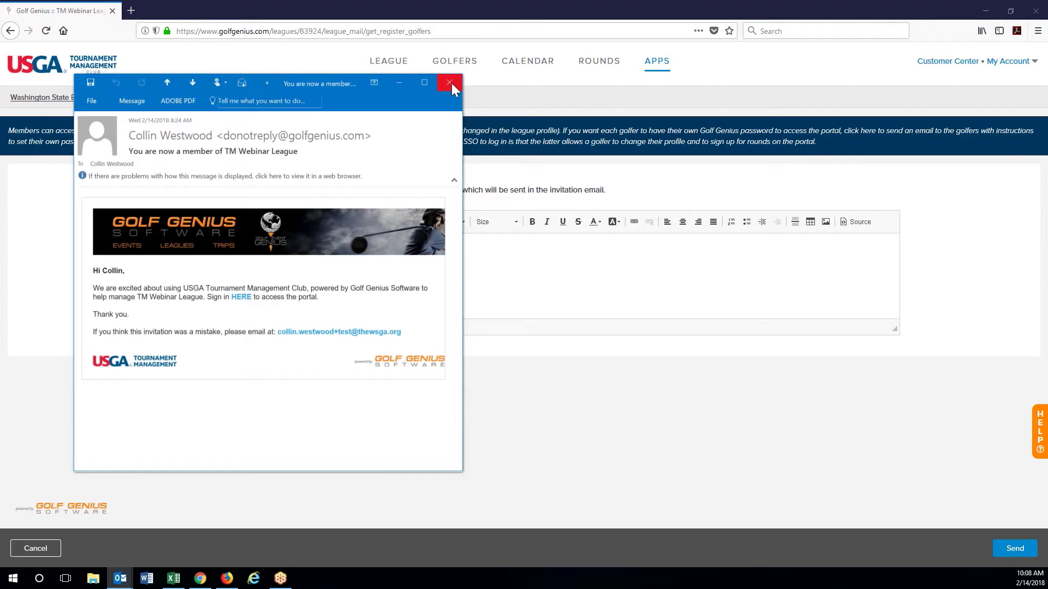
{"action": "left_click", "coordinate": [450, 83]}
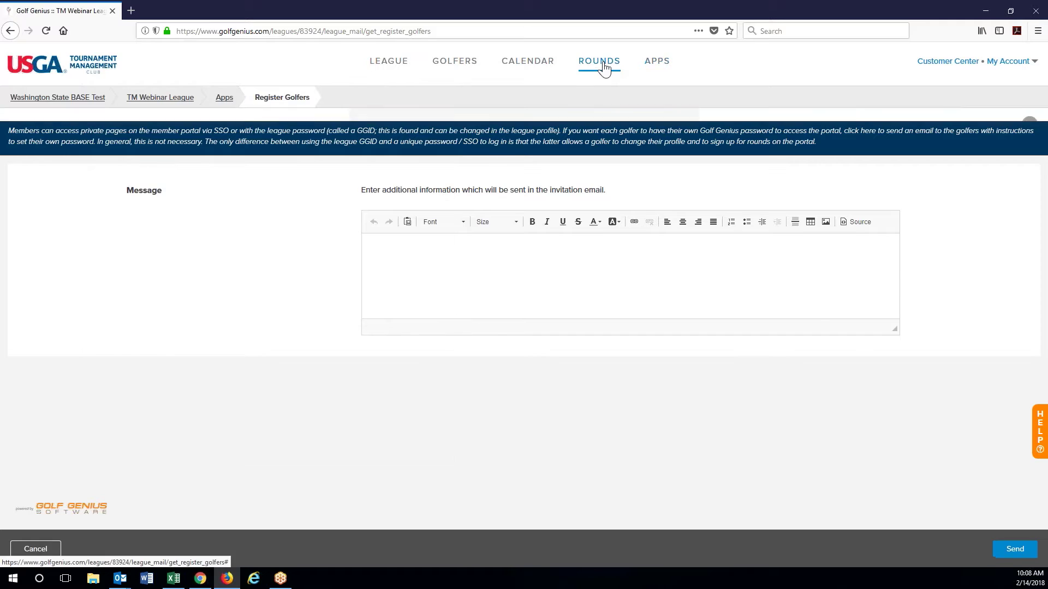
Select Round 3 (Wed, February 28) and open free signups for it.
{"action": "left_click", "coordinate": [603, 69]}
{"action": "left_click", "coordinate": [126, 174]}
{"action": "left_click", "coordinate": [112, 267]}
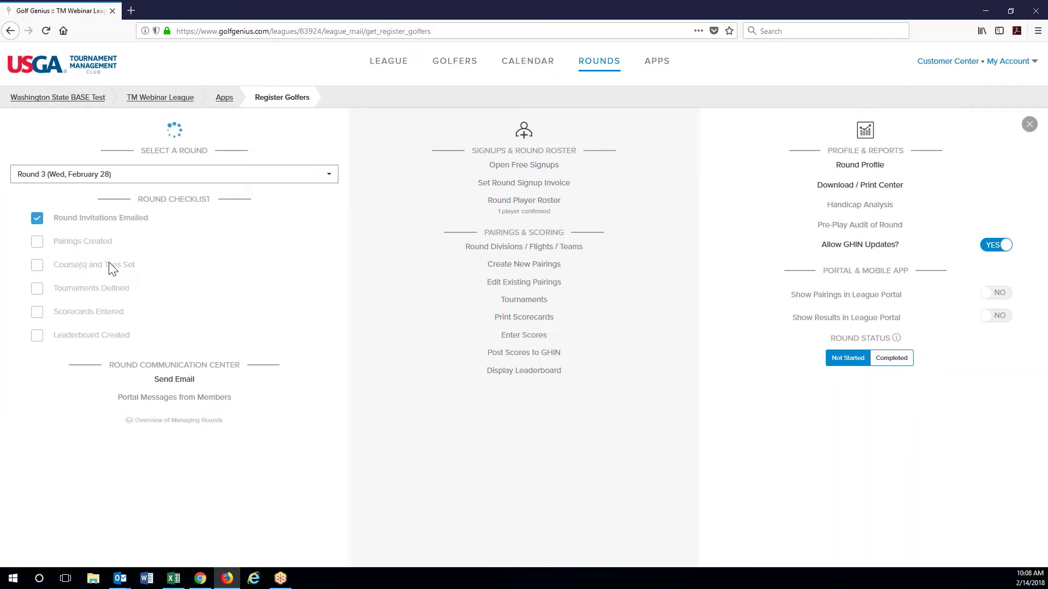
{"action": "left_click", "coordinate": [535, 274]}
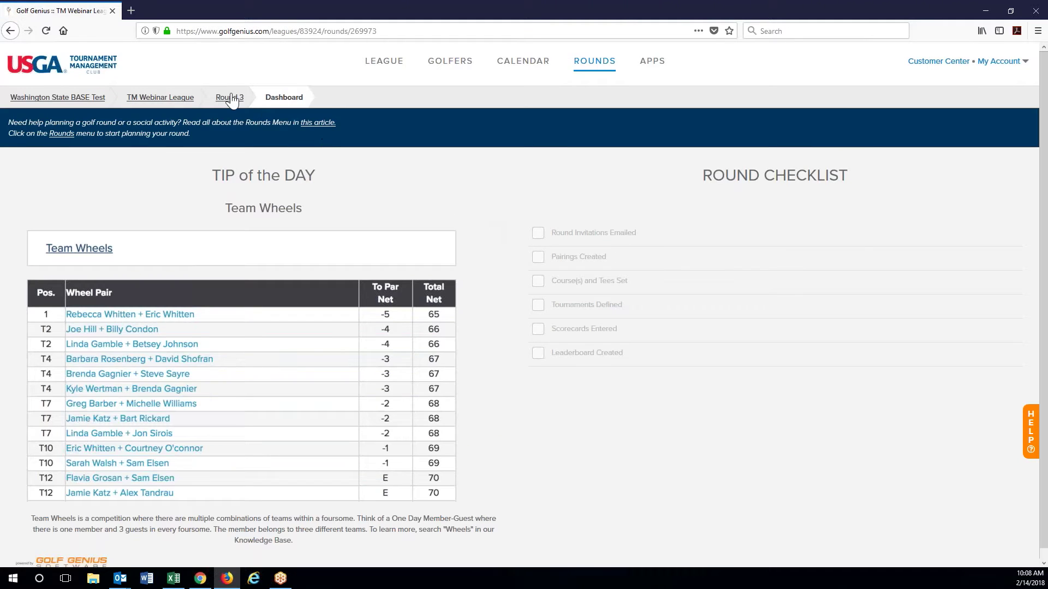
{"action": "left_click", "coordinate": [230, 98]}
{"action": "left_click", "coordinate": [536, 165]}
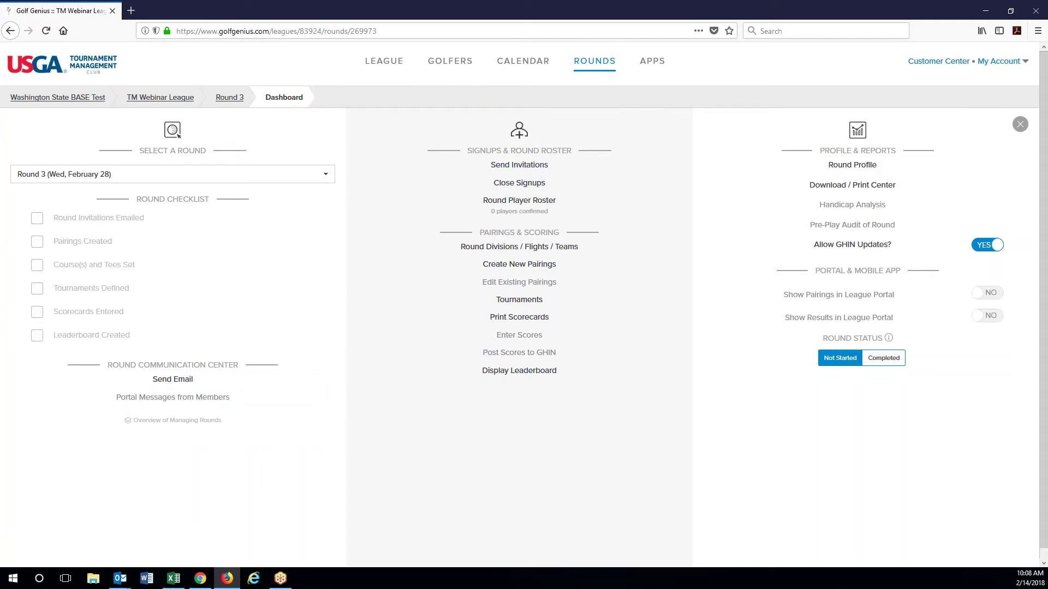
Switch back to Round 2 (Wed, February 21) and display the league portal and visibility options.
{"action": "left_click", "coordinate": [595, 62]}
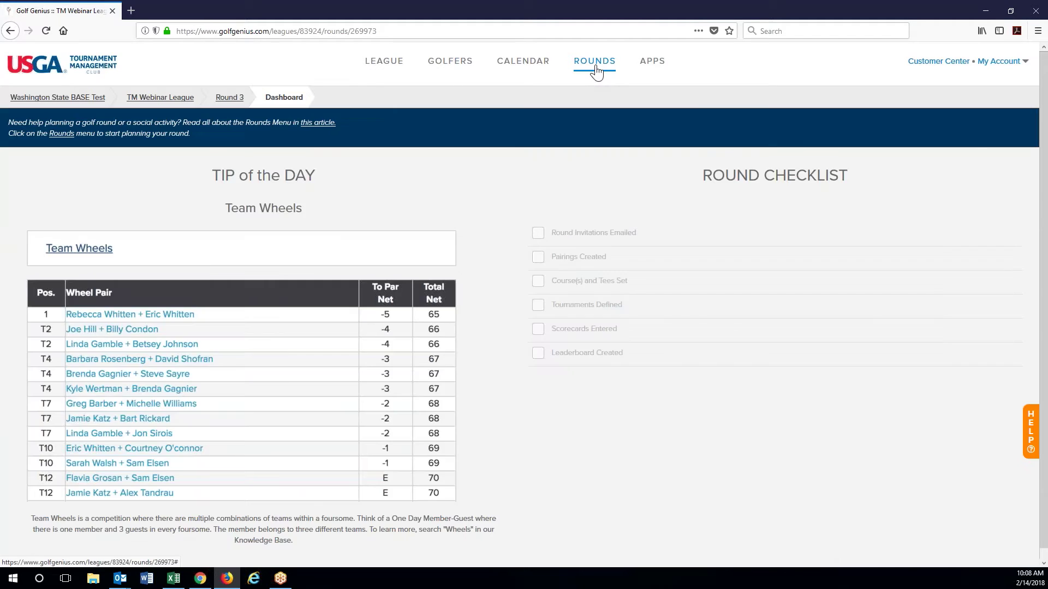
{"action": "left_click", "coordinate": [601, 66]}
{"action": "left_click", "coordinate": [246, 174]}
{"action": "left_click", "coordinate": [60, 240]}
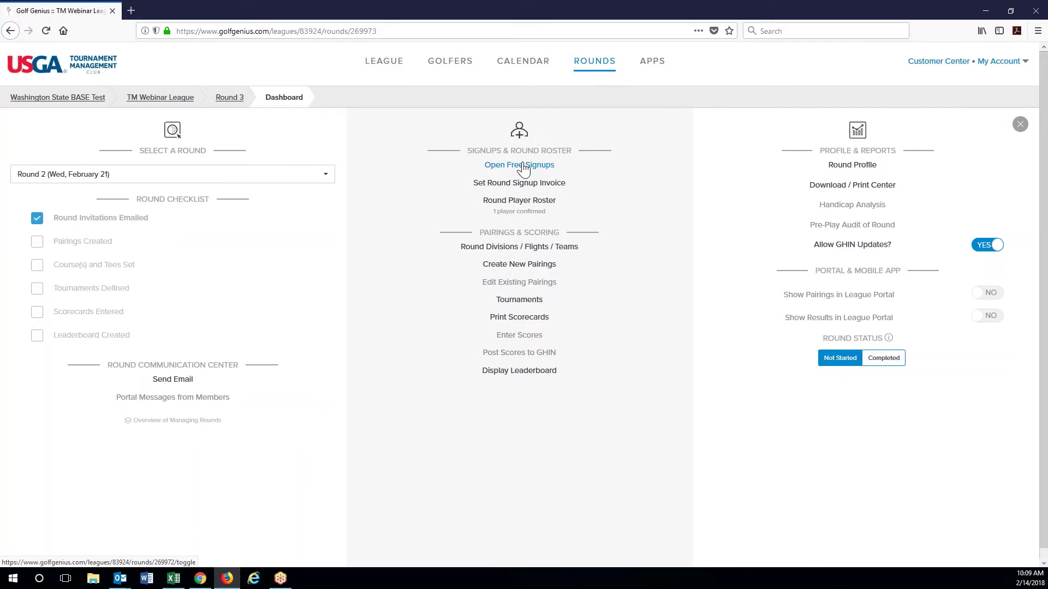
{"action": "left_click", "coordinate": [652, 61]}
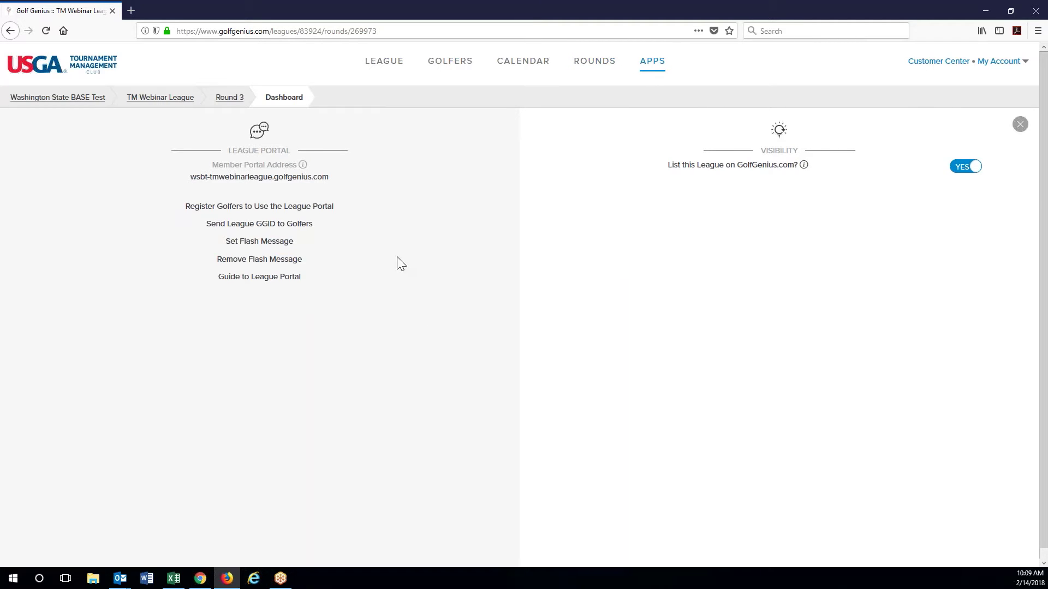
Switch to the league's Golf Genius ID email in Outlook, download its pictures and follow its golfgenius.com link.
{"action": "mouse_move", "coordinate": [298, 218]}
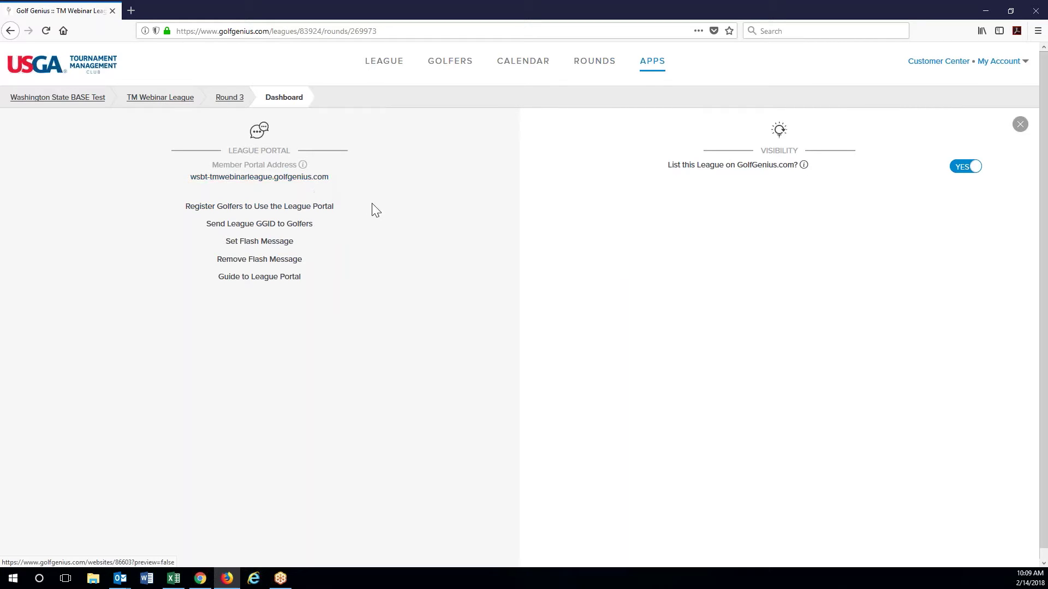
{"action": "mouse_move", "coordinate": [272, 233]}
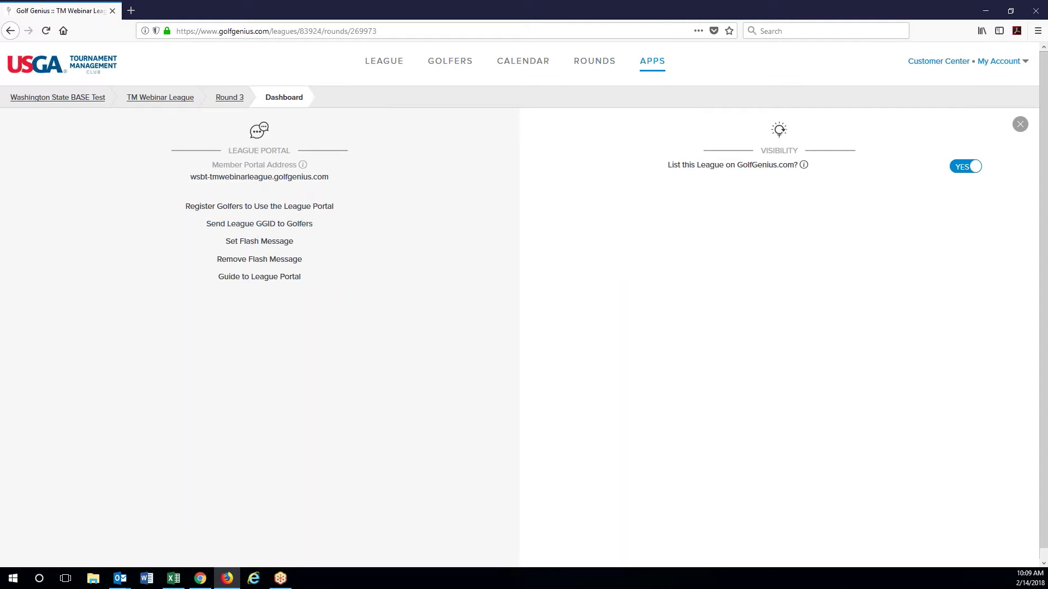
{"action": "key", "text": "alt+Tab"}
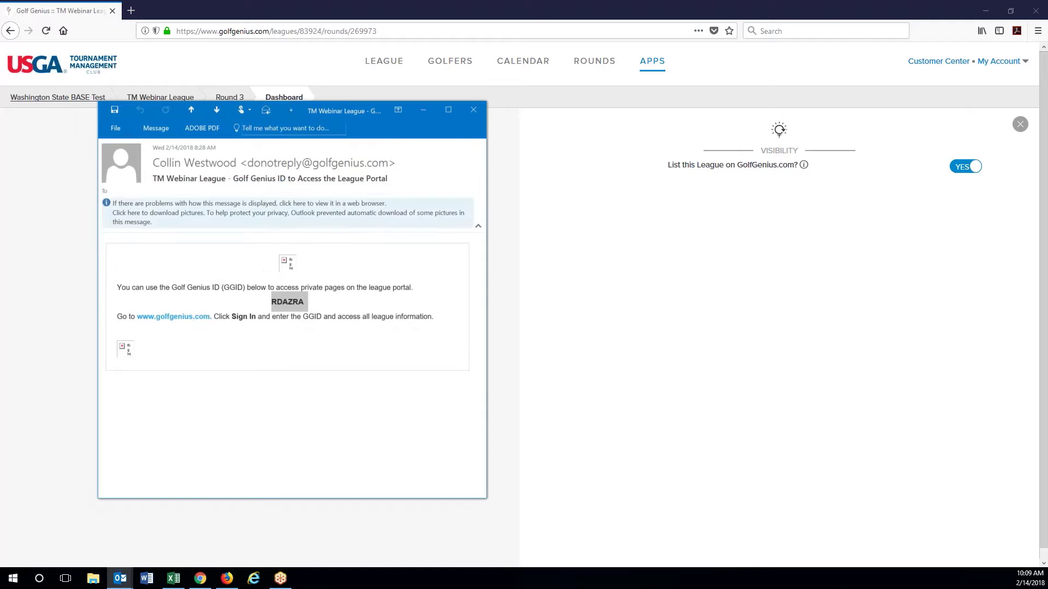
{"action": "left_click", "coordinate": [270, 209]}
{"action": "left_click", "coordinate": [126, 217]}
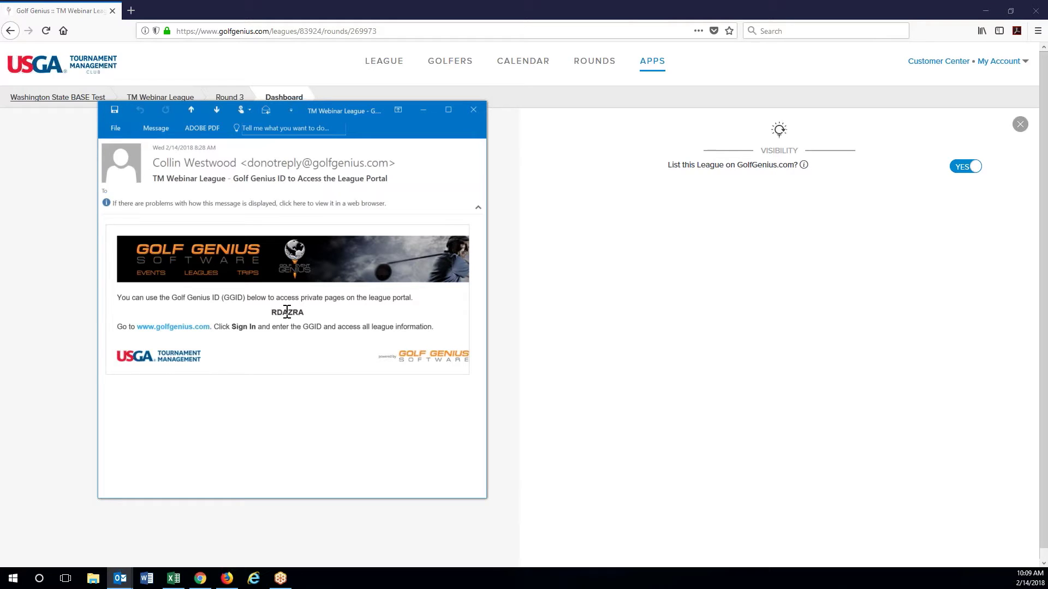
{"action": "left_click", "coordinate": [171, 328]}
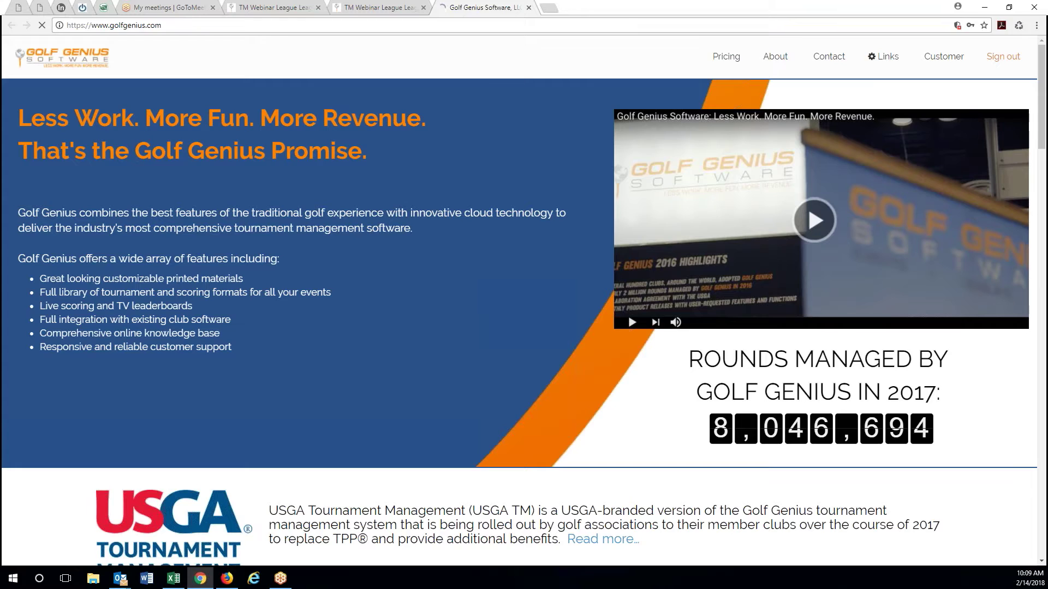
Sign out of golfgenius.com and sign back in with the GGID copied from the Outlook email.
{"action": "left_click", "coordinate": [1003, 56]}
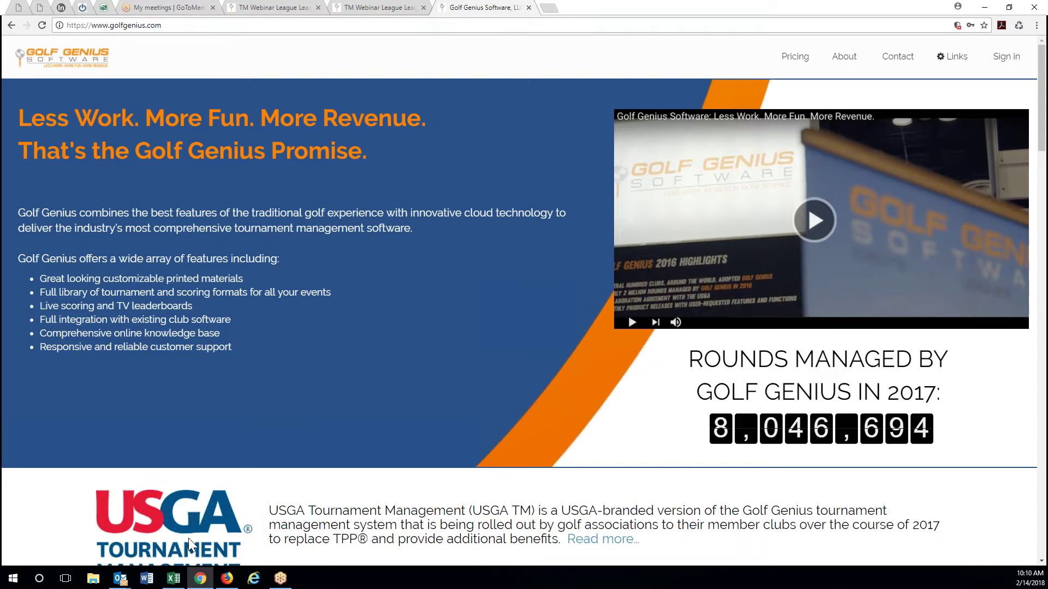
{"action": "mouse_move", "coordinate": [204, 582]}
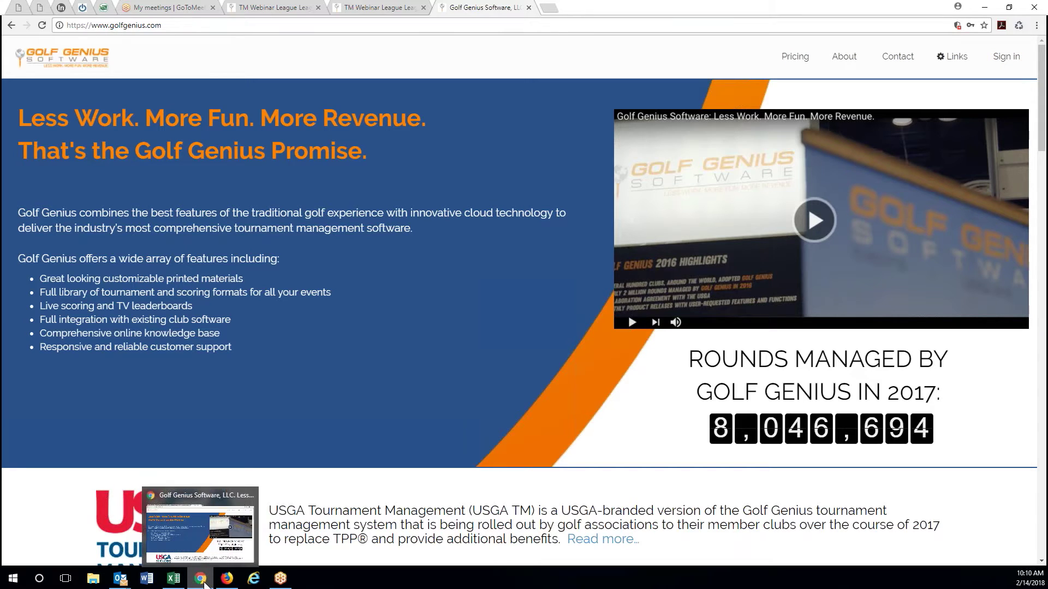
{"action": "left_click", "coordinate": [227, 579]}
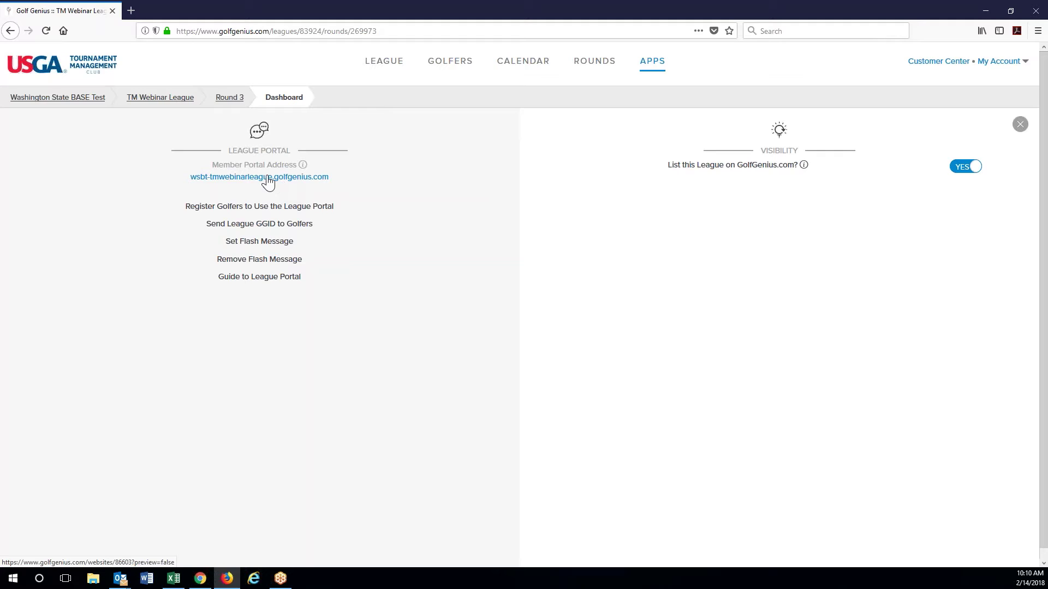
{"action": "mouse_move", "coordinate": [120, 579]}
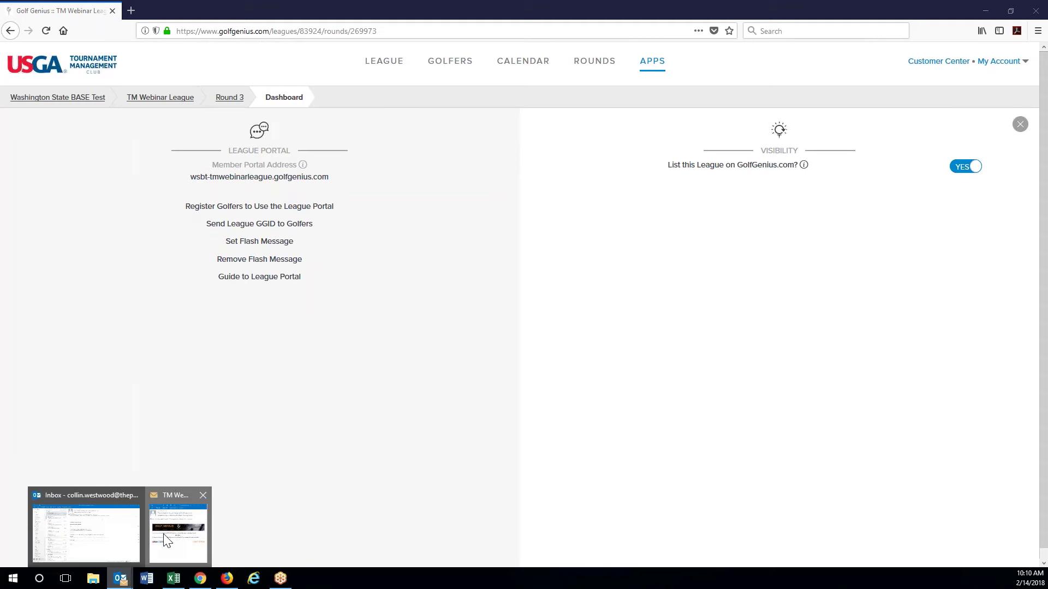
{"action": "left_click", "coordinate": [167, 540]}
{"action": "double_click", "coordinate": [284, 312]}
{"action": "key", "text": "ctrl+c"}
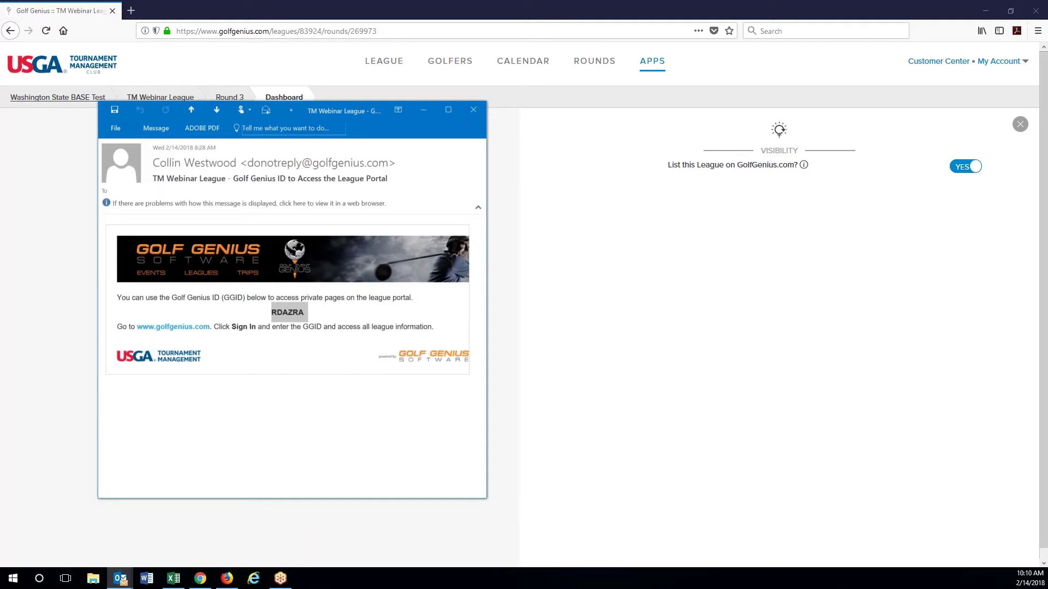
{"action": "left_click", "coordinate": [200, 578]}
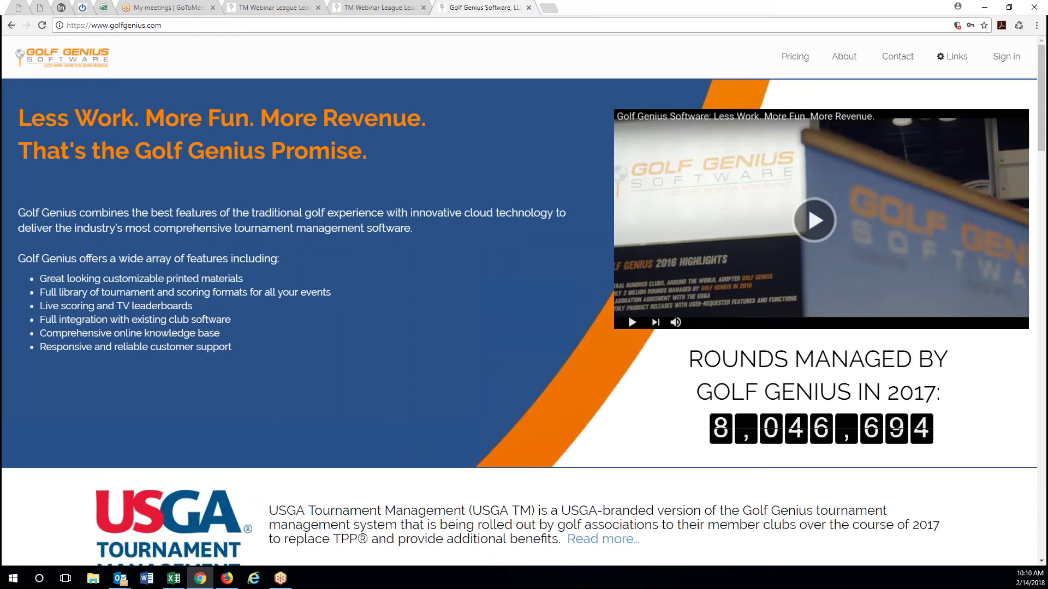
{"action": "left_click", "coordinate": [1006, 62]}
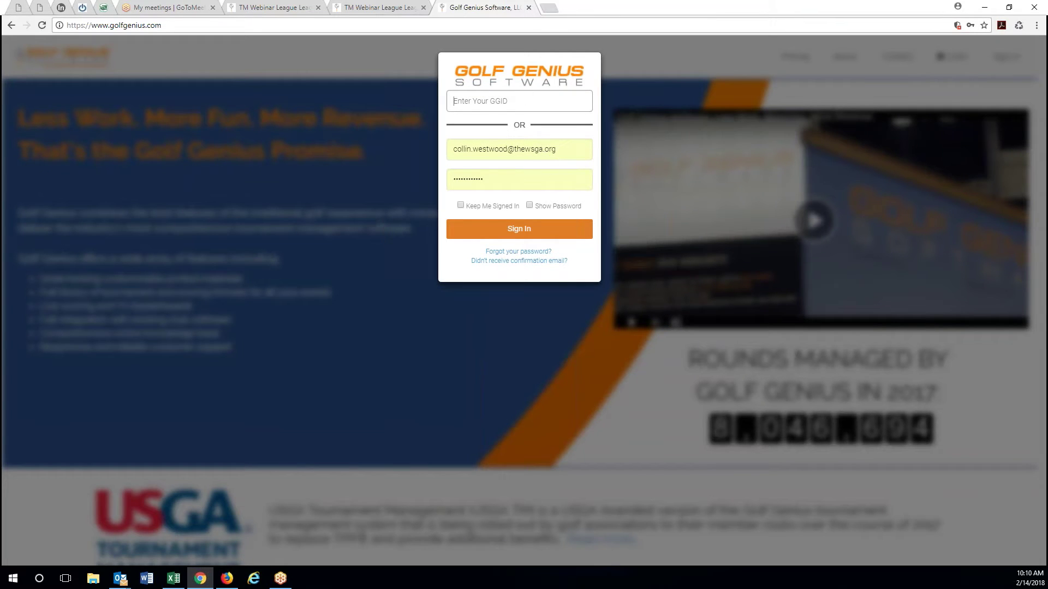
{"action": "key", "text": "ctrl+v"}
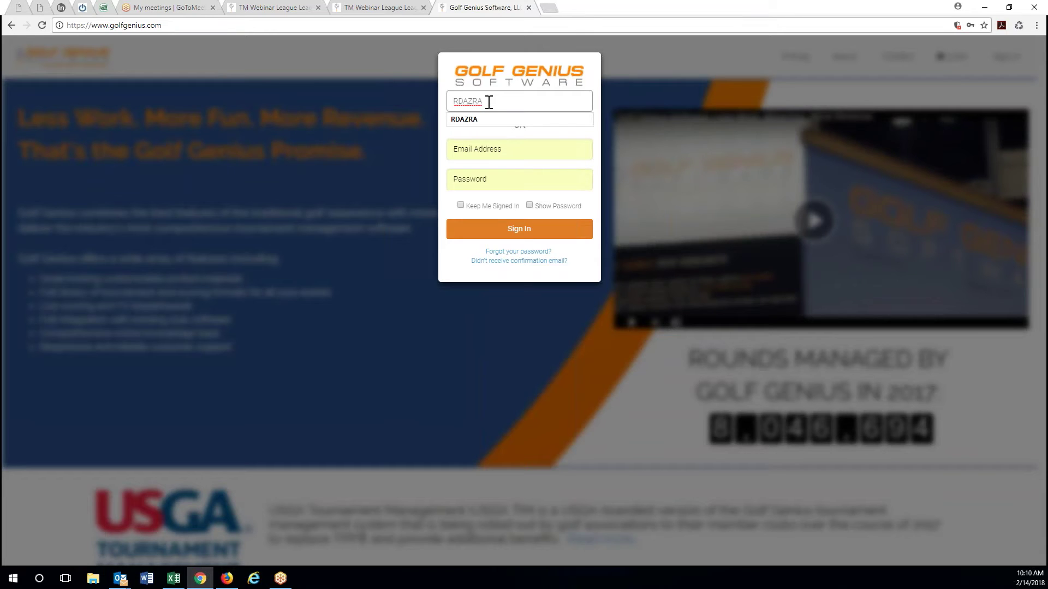
{"action": "left_click", "coordinate": [519, 228]}
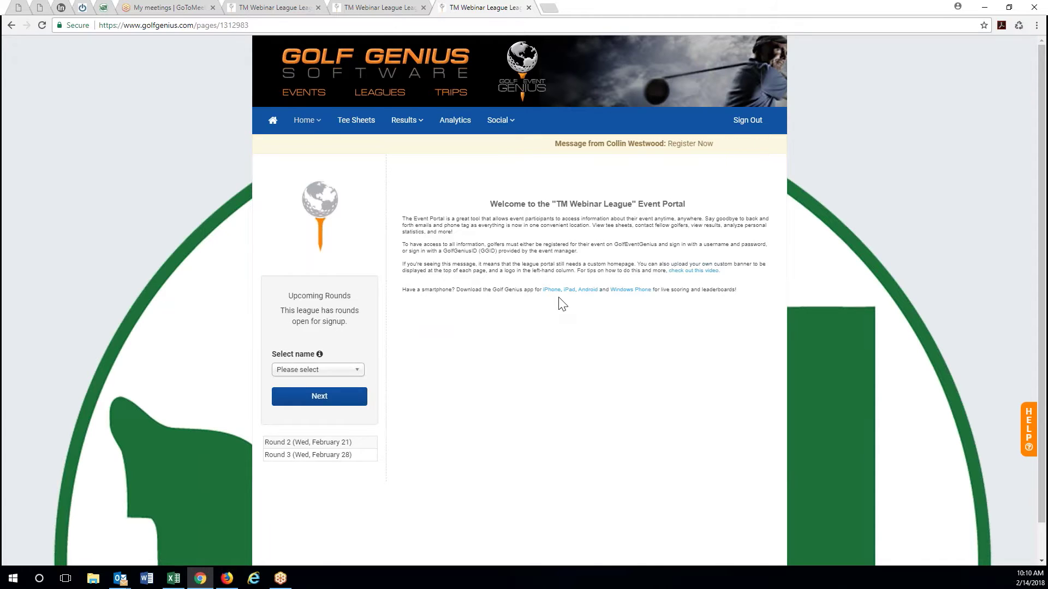
Choose the golfer's name for the upcoming rounds on the TM Webinar League portal and continue to the signup options.
{"action": "scroll", "coordinate": [556, 299], "scroll_direction": "down", "scroll_amount": 1}
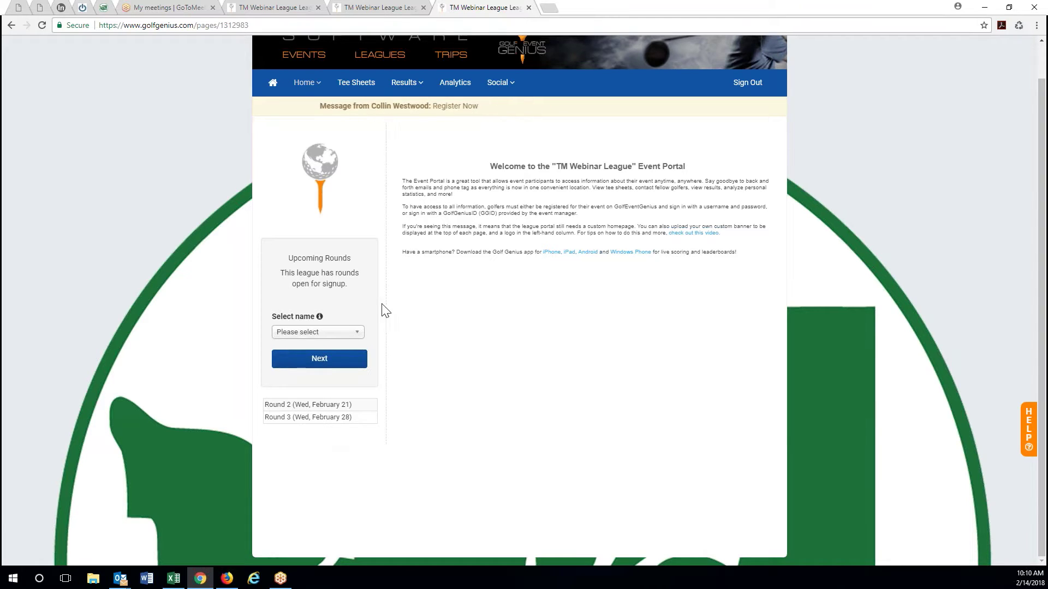
{"action": "left_click", "coordinate": [351, 332]}
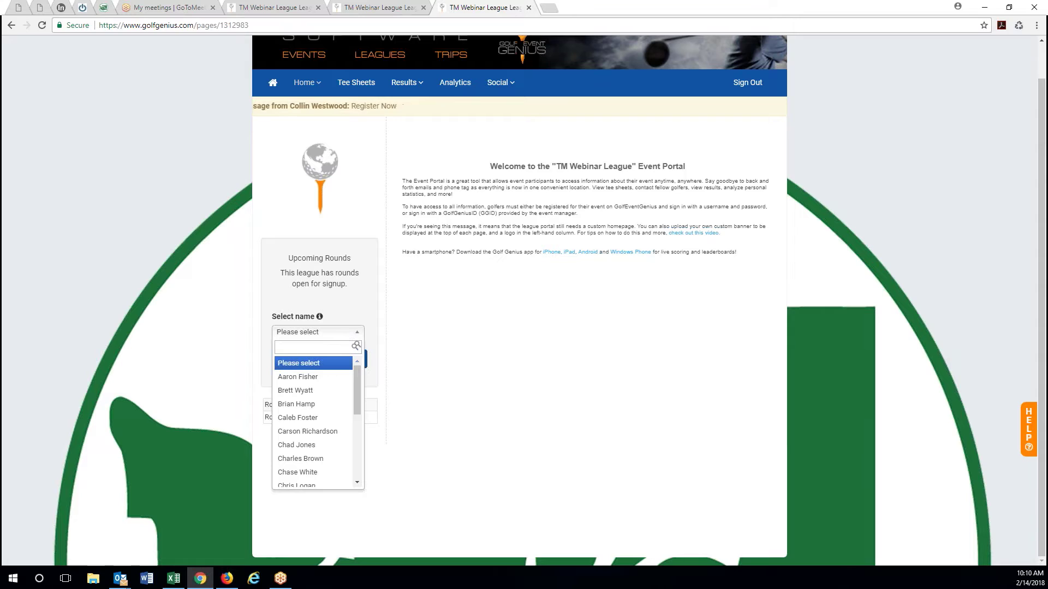
{"action": "scroll", "coordinate": [316, 430], "scroll_direction": "down", "scroll_amount": 5}
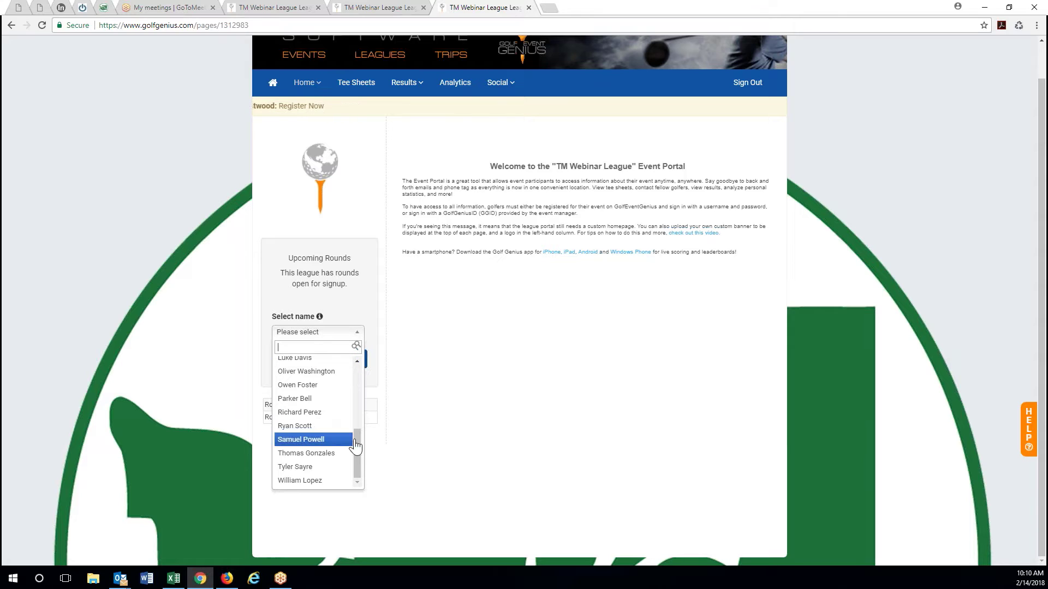
{"action": "left_click_drag", "start_coordinate": [358, 449], "coordinate": [359, 428]}
{"action": "scroll", "coordinate": [325, 403], "scroll_direction": "up", "scroll_amount": 1}
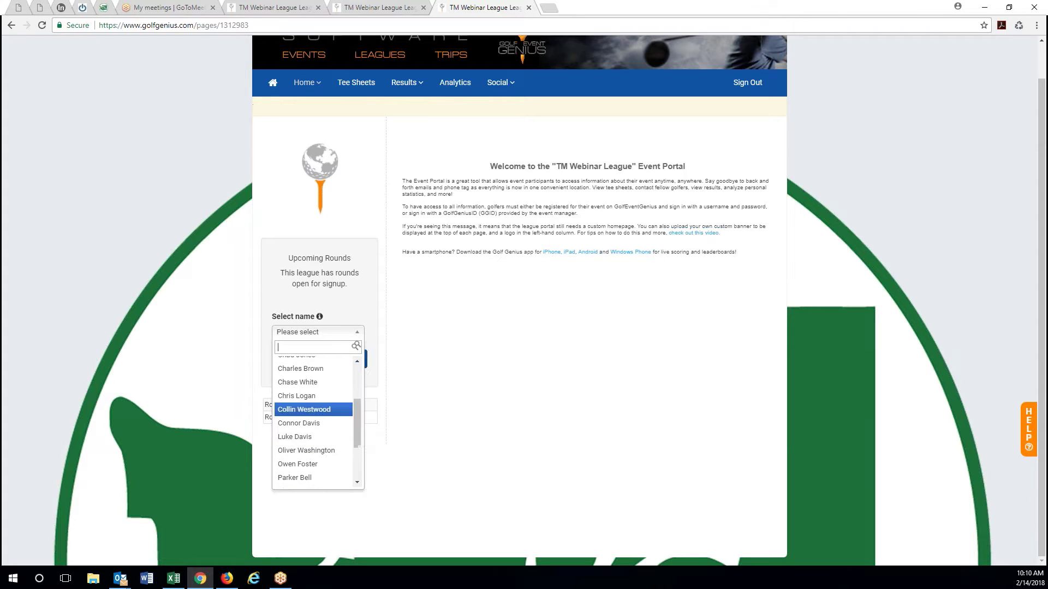
{"action": "left_click", "coordinate": [325, 403]}
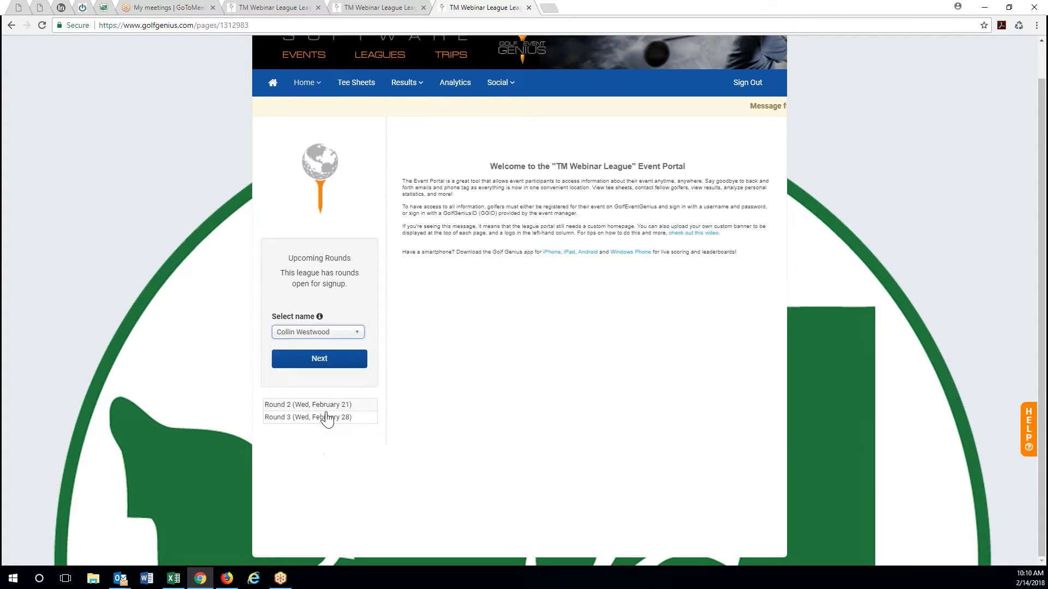
{"action": "left_click", "coordinate": [327, 364]}
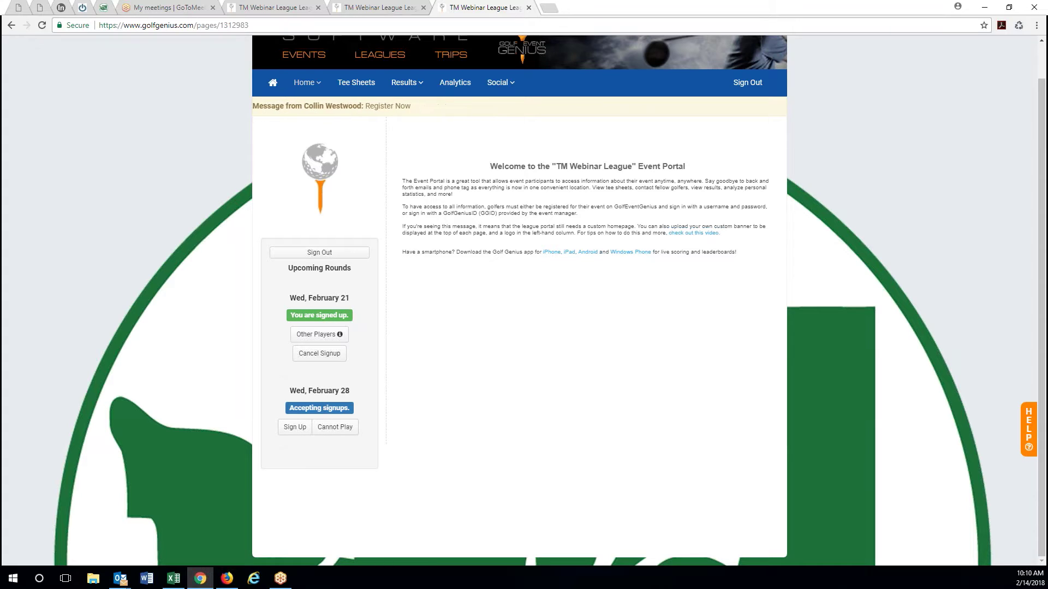
Sign the golfer up for Round 3 (Wed, February 28) and confirm the signup.
{"action": "left_click", "coordinate": [298, 430]}
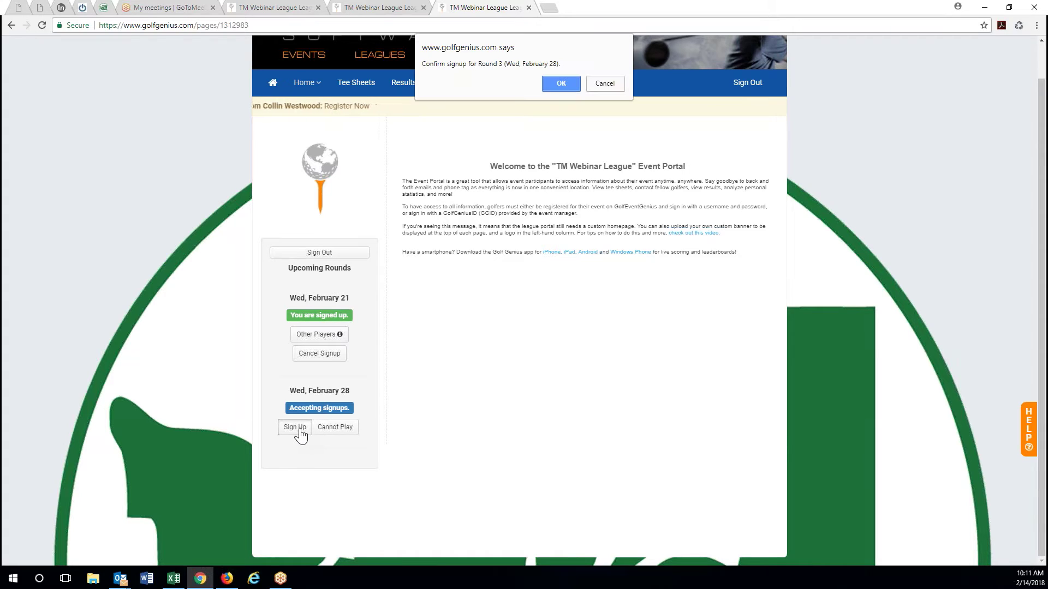
{"action": "left_click", "coordinate": [559, 81]}
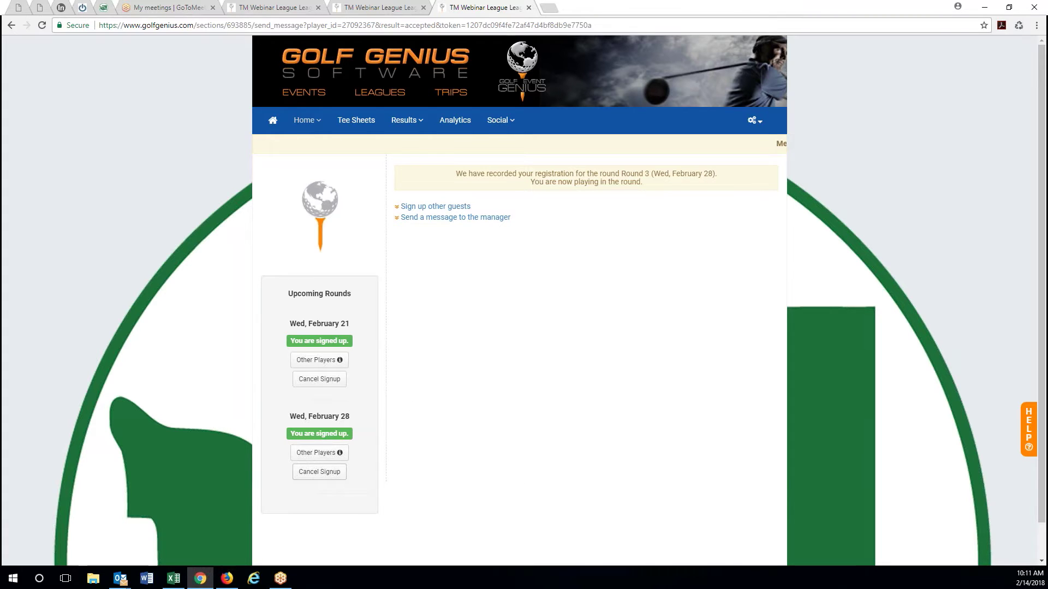
{"action": "scroll", "coordinate": [320, 499], "scroll_direction": "down", "scroll_amount": 1}
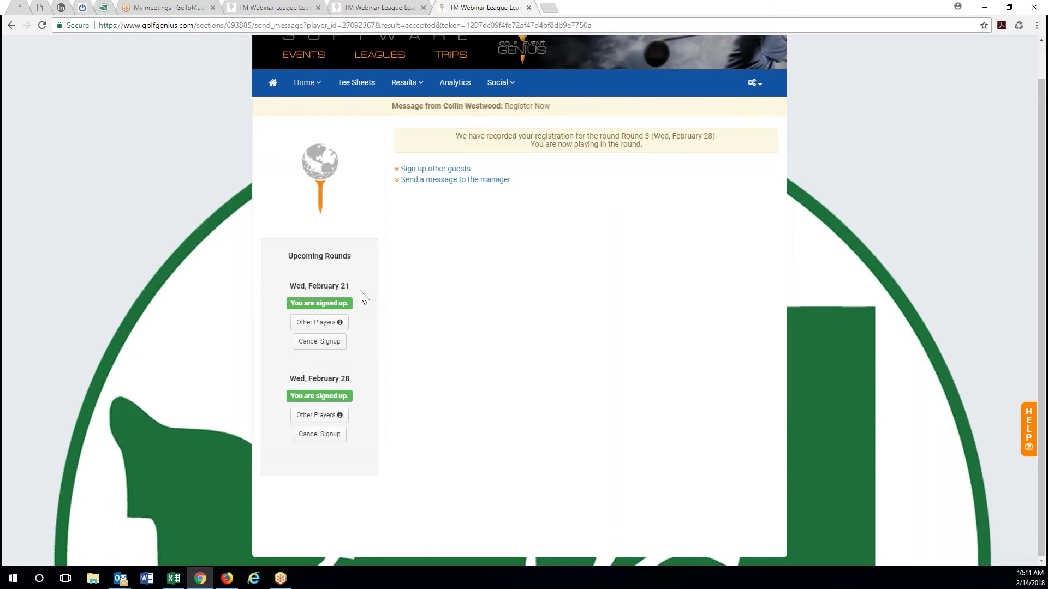
Minimize Chrome, close the GGID email and open the league portal from the member portal address in Firefox.
{"action": "left_click", "coordinate": [983, 8]}
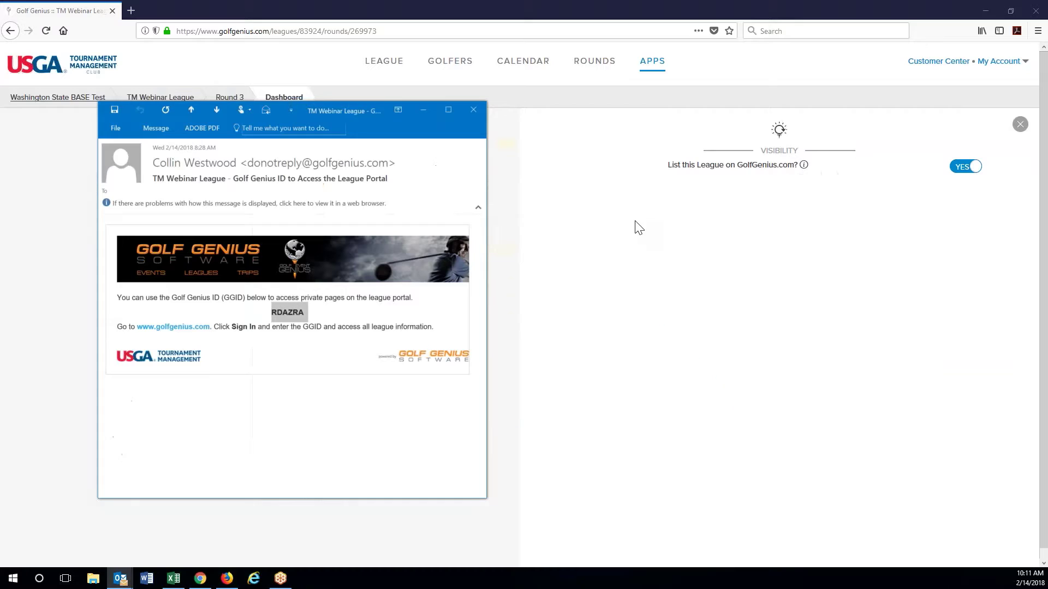
{"action": "left_click", "coordinate": [472, 112]}
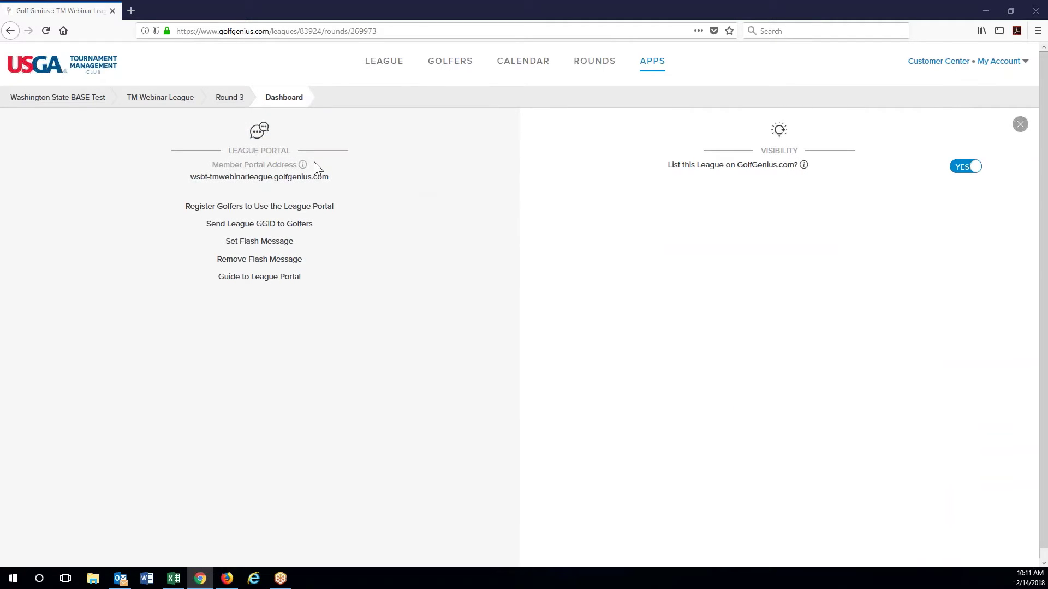
{"action": "left_click", "coordinate": [283, 182]}
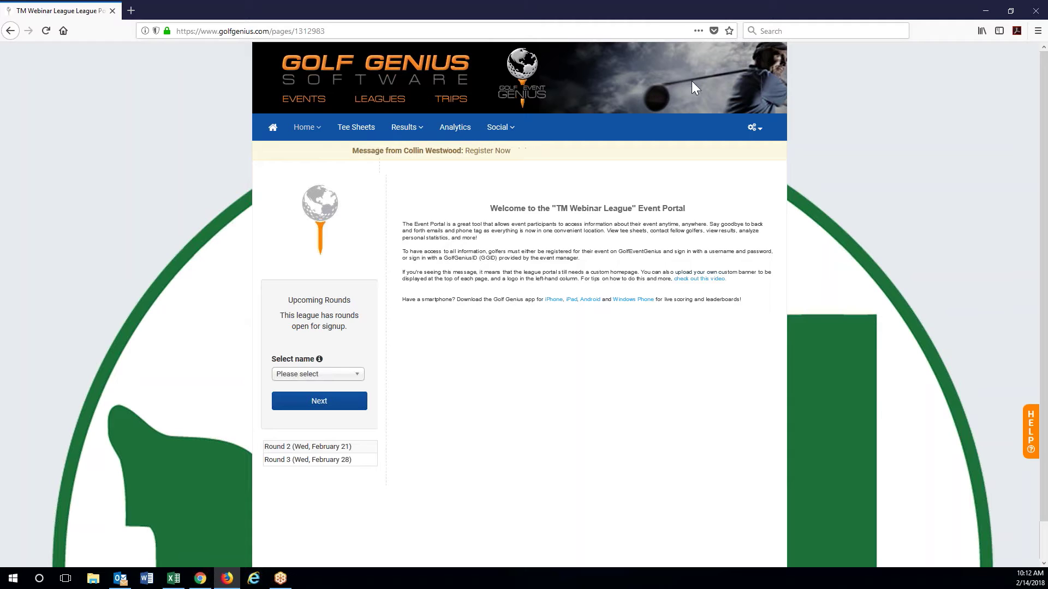
{"action": "scroll", "coordinate": [938, 327], "scroll_direction": "down", "scroll_amount": 1}
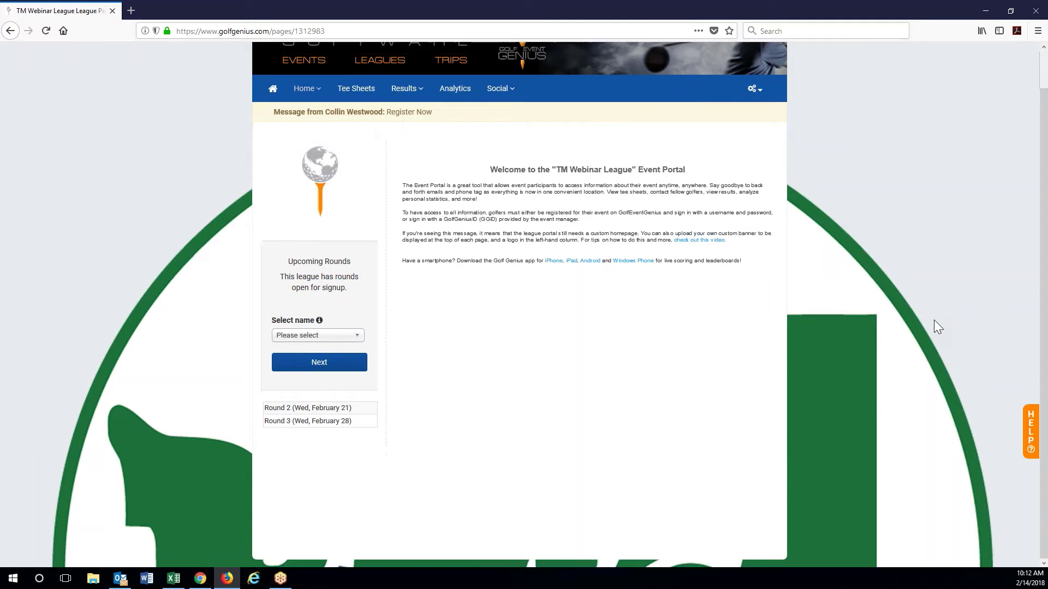
{"action": "scroll", "coordinate": [867, 373], "scroll_direction": "up", "scroll_amount": 2}
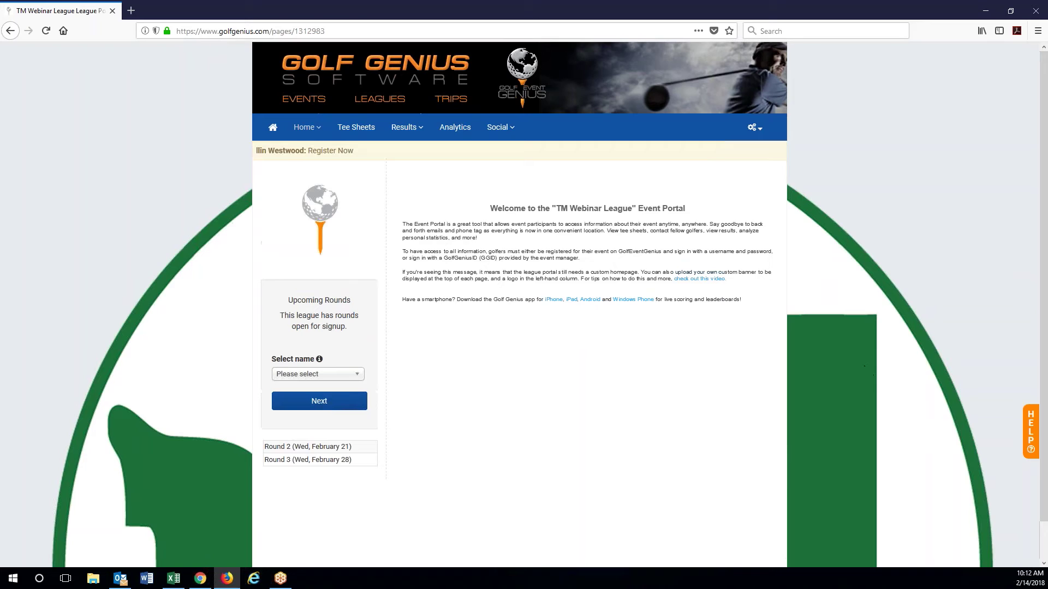
Return from the league portal to the manager site and reopen the portal.
{"action": "left_click", "coordinate": [755, 127]}
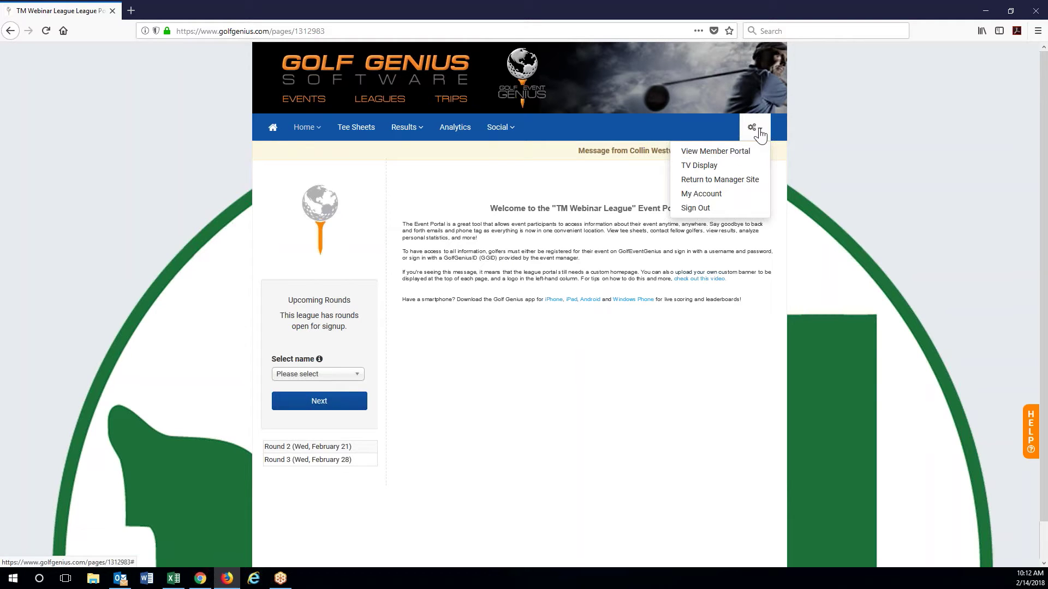
{"action": "left_click", "coordinate": [743, 187]}
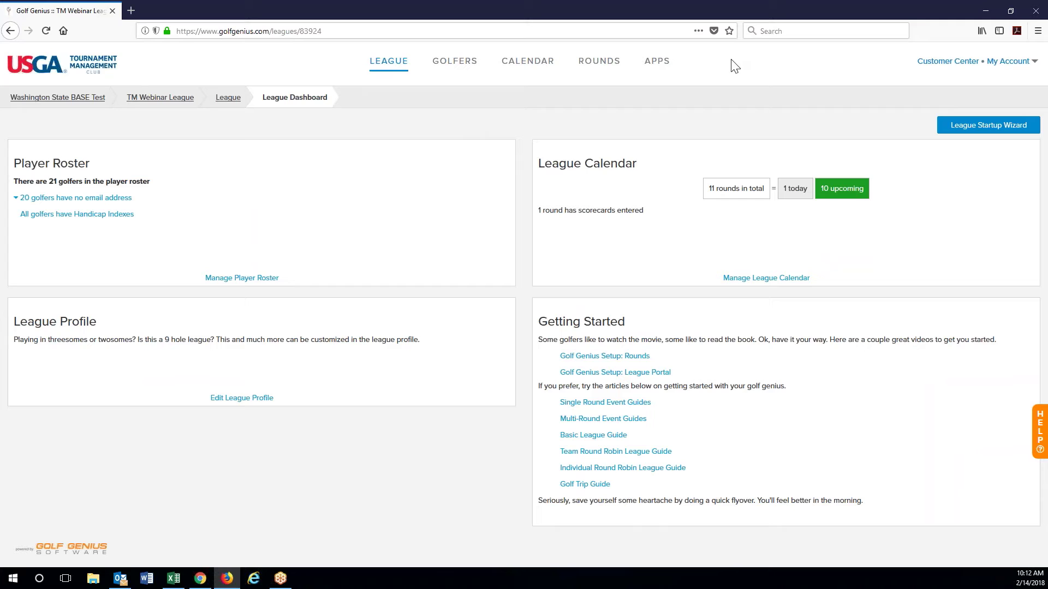
{"action": "left_click", "coordinate": [662, 67]}
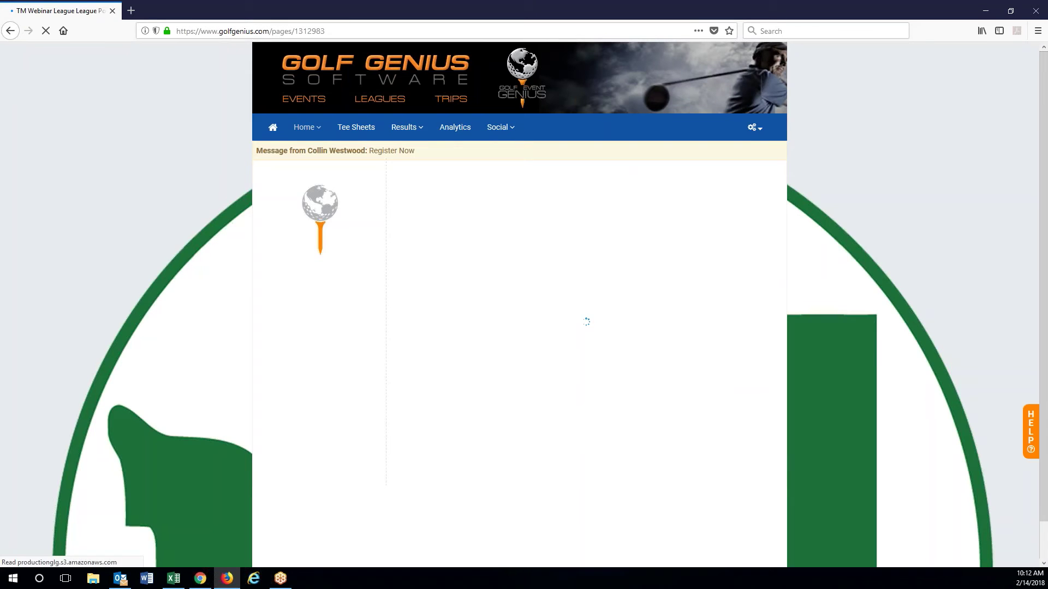
View the manager's account profile from the portal, go back and display the portal's manager options.
{"action": "left_click", "coordinate": [752, 129]}
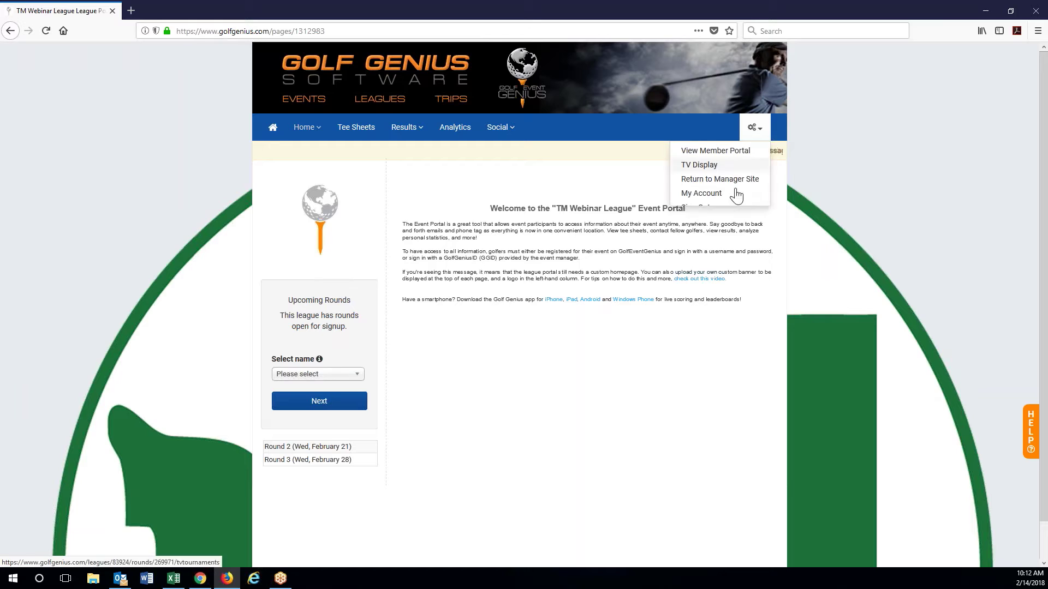
{"action": "left_click", "coordinate": [704, 191]}
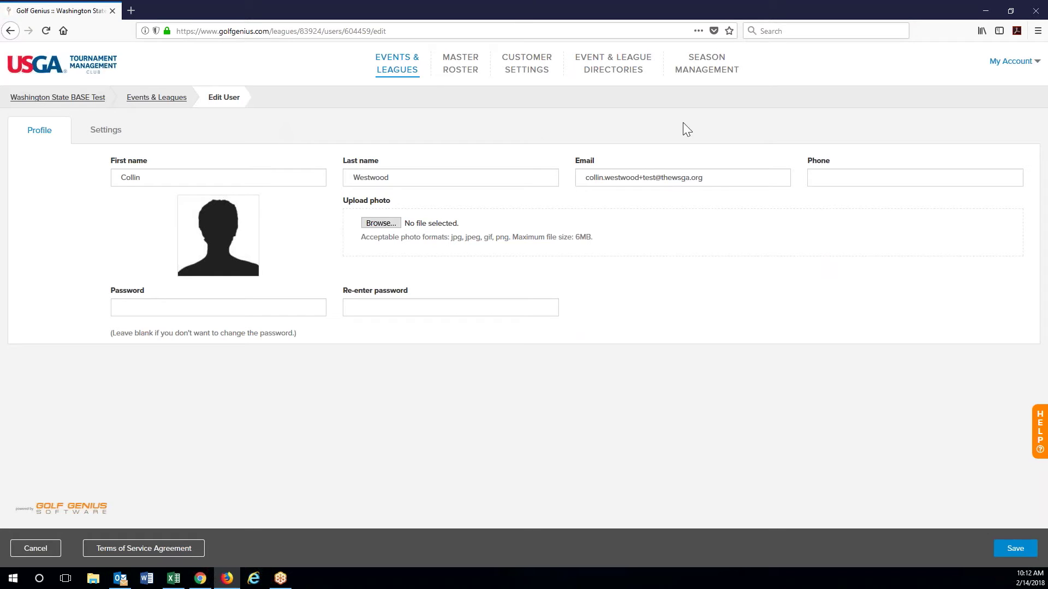
{"action": "key", "text": "alt+Left"}
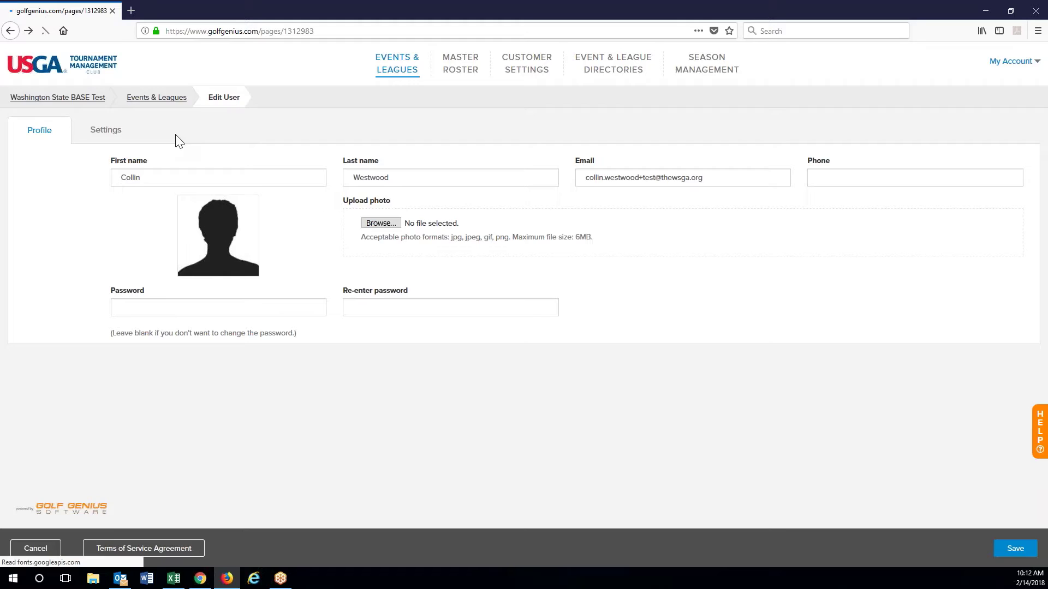
{"action": "left_click", "coordinate": [753, 130]}
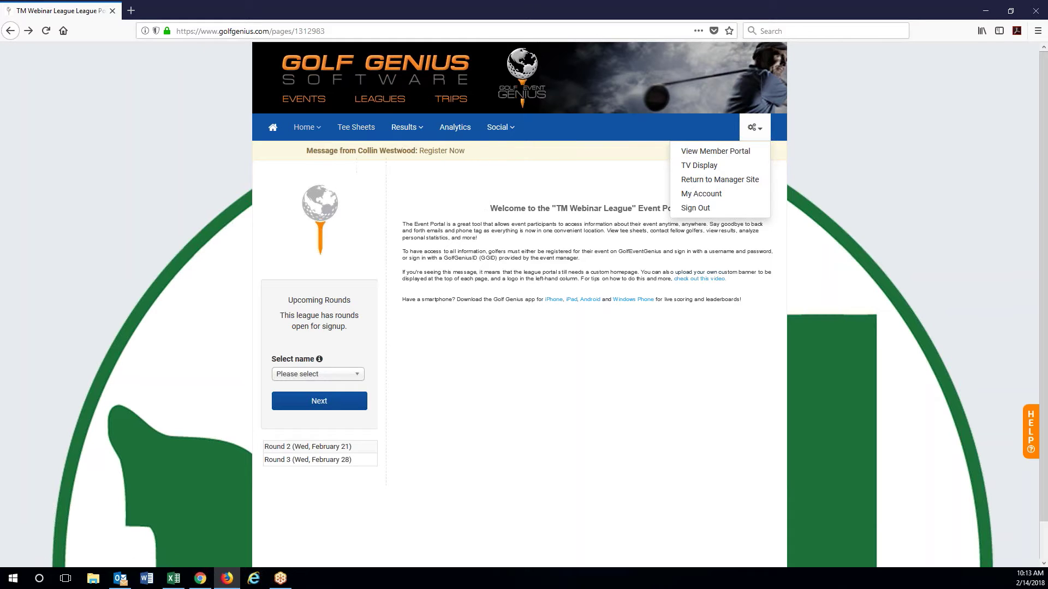
View the pages in the portal's Home and Tee Sheets sections and open the Players page for editing.
{"action": "left_click", "coordinate": [313, 134]}
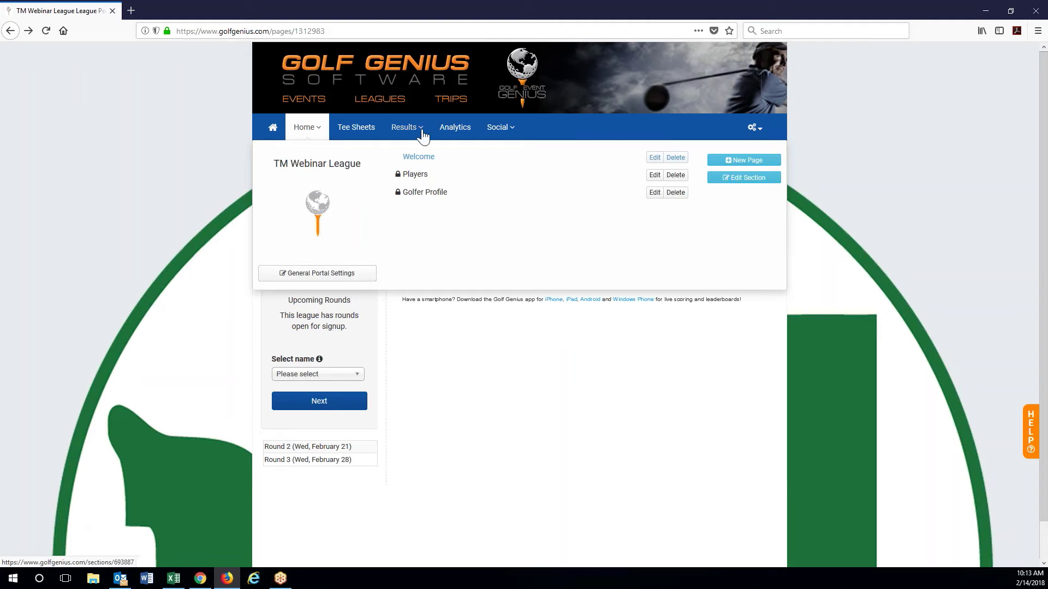
{"action": "left_click", "coordinate": [373, 133]}
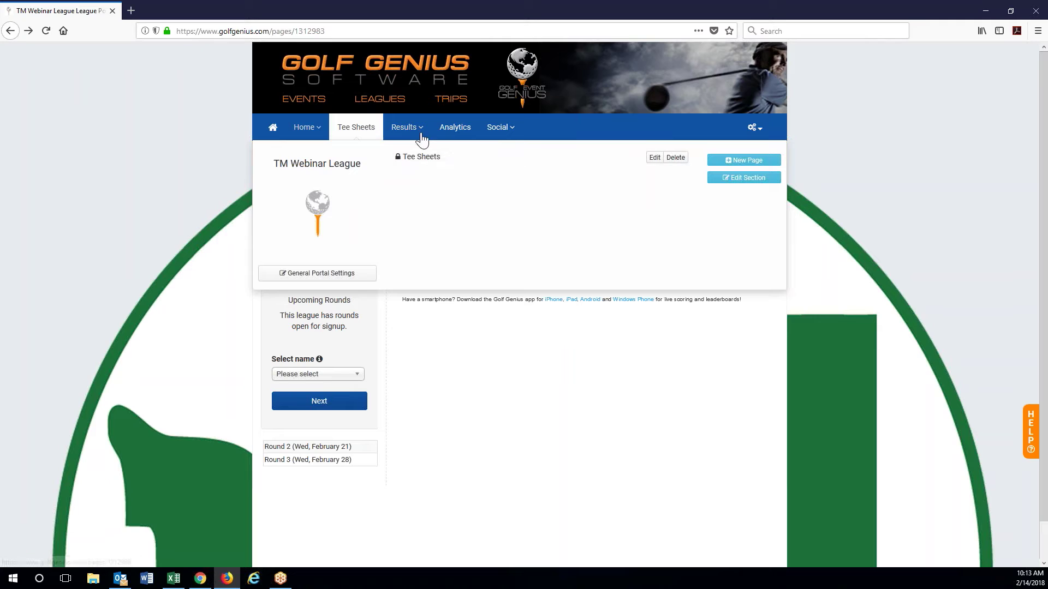
{"action": "left_click", "coordinate": [306, 131]}
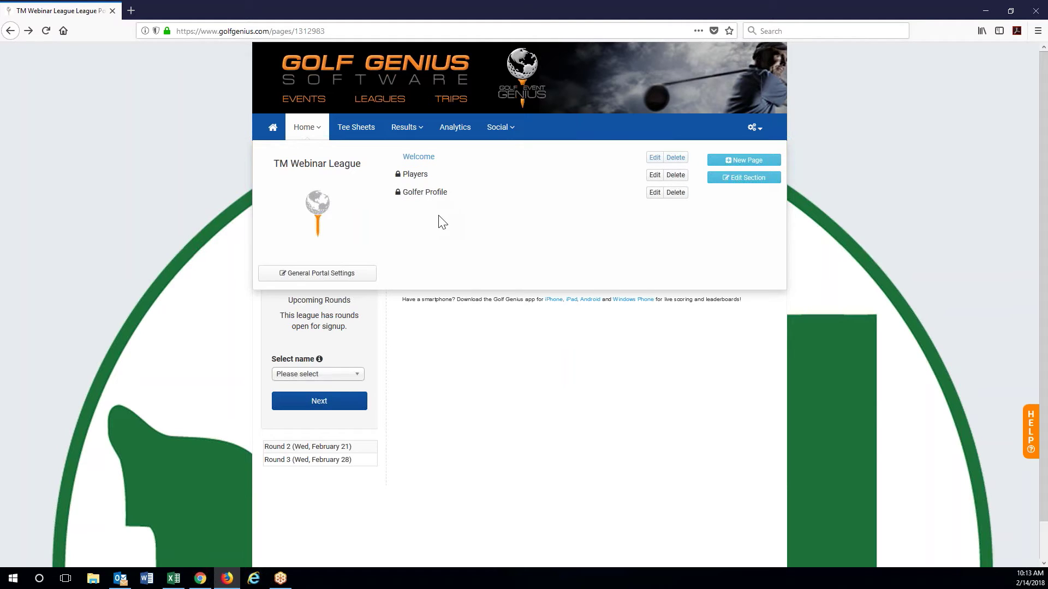
{"action": "left_click", "coordinate": [653, 175]}
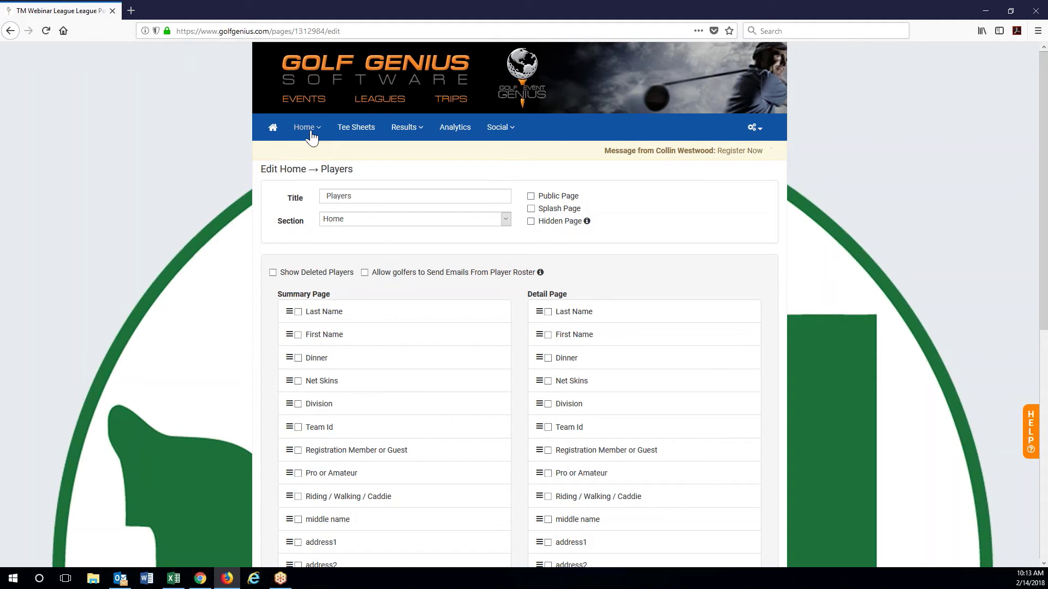
Leave the Players page editor and open the portal's general settings.
{"action": "mouse_move", "coordinate": [311, 136]}
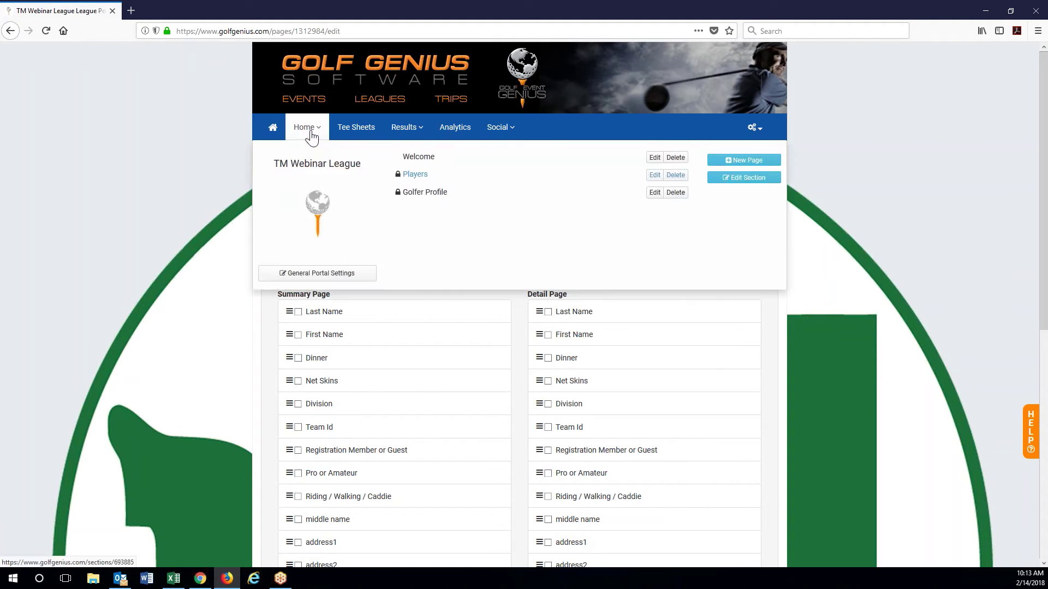
{"action": "left_click", "coordinate": [322, 276]}
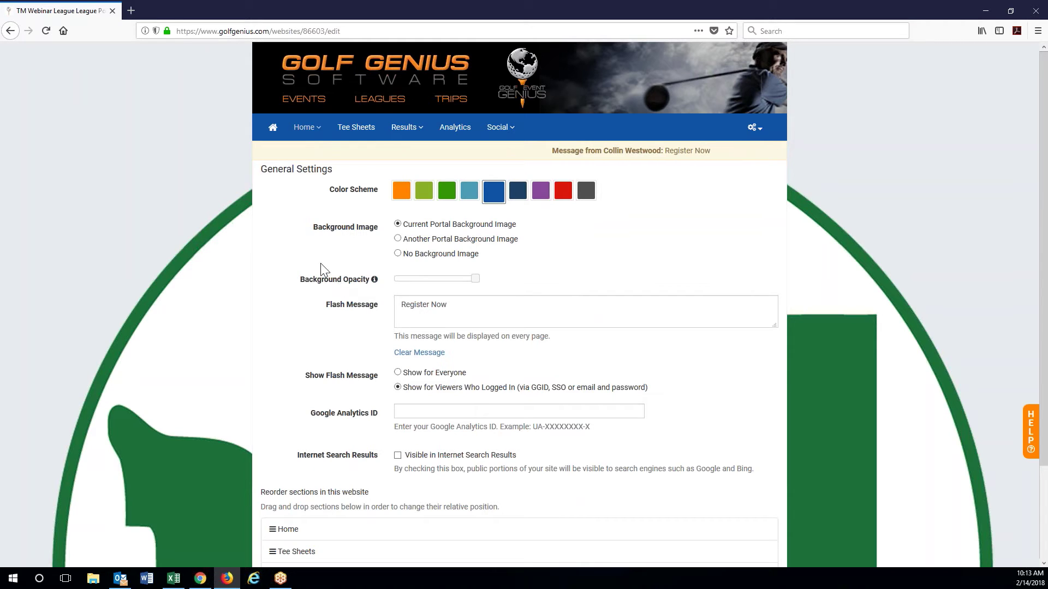
{"action": "scroll", "coordinate": [254, 373], "scroll_direction": "down", "scroll_amount": 2}
{"action": "scroll", "coordinate": [256, 374], "scroll_direction": "up", "scroll_amount": 1}
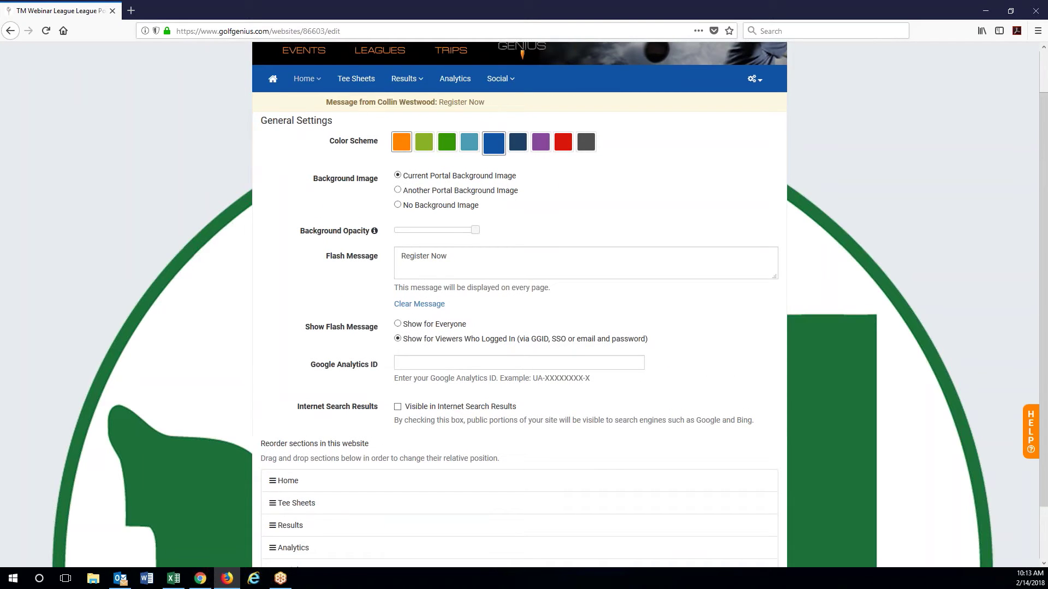
Try the red and orange color schemes on the portal and switch back to blue.
{"action": "left_click", "coordinate": [563, 143]}
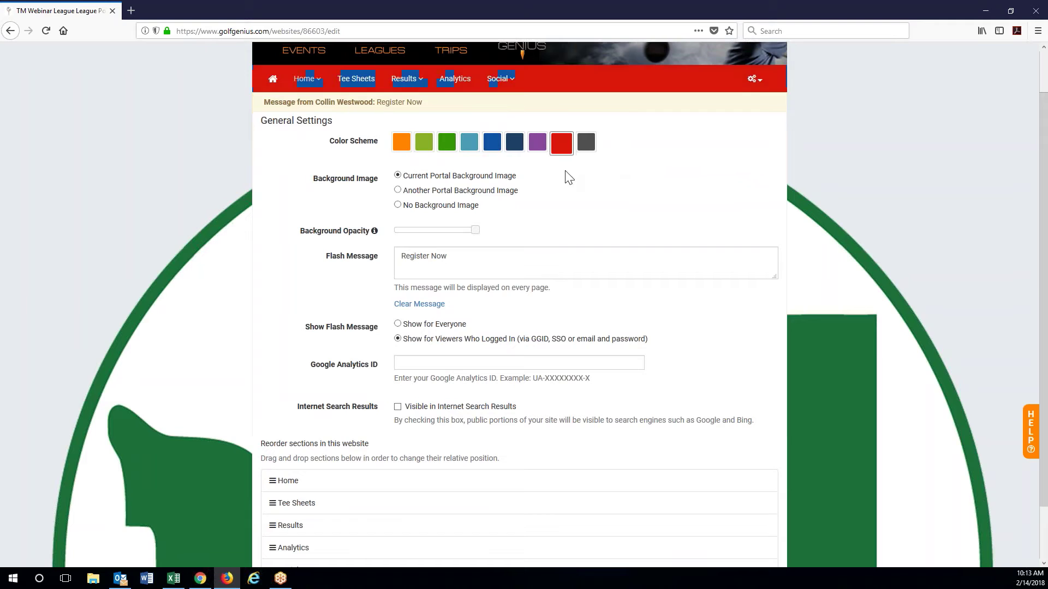
{"action": "left_click", "coordinate": [402, 143]}
{"action": "scroll", "coordinate": [443, 171], "scroll_direction": "up", "scroll_amount": 1}
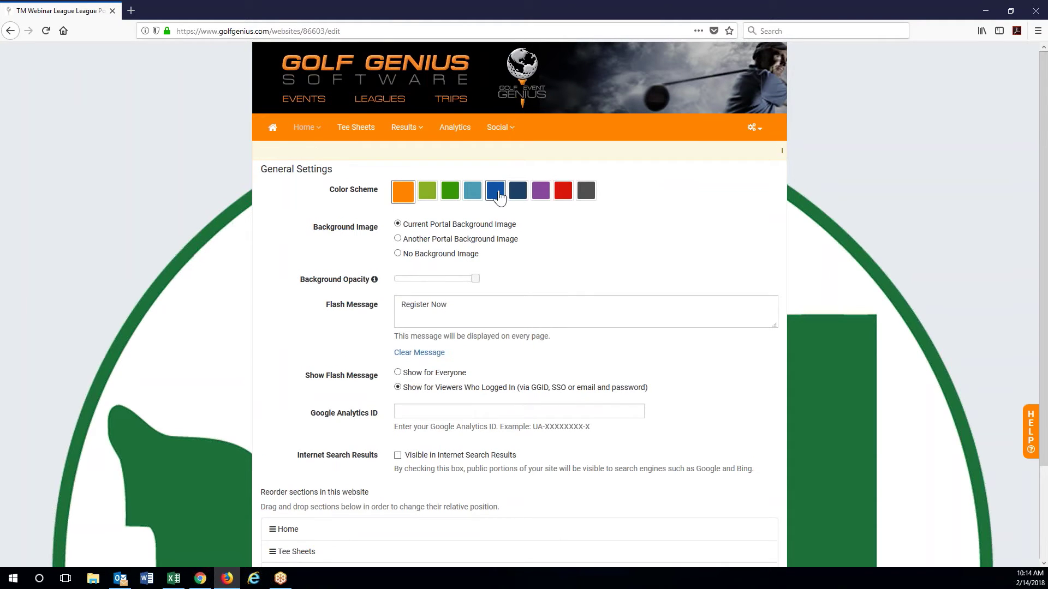
{"action": "left_click", "coordinate": [497, 195]}
Set the background image to Another Portal Background Image, keep the WSGA logo selected and close the image chooser.
{"action": "scroll", "coordinate": [646, 227], "scroll_direction": "down", "scroll_amount": 1}
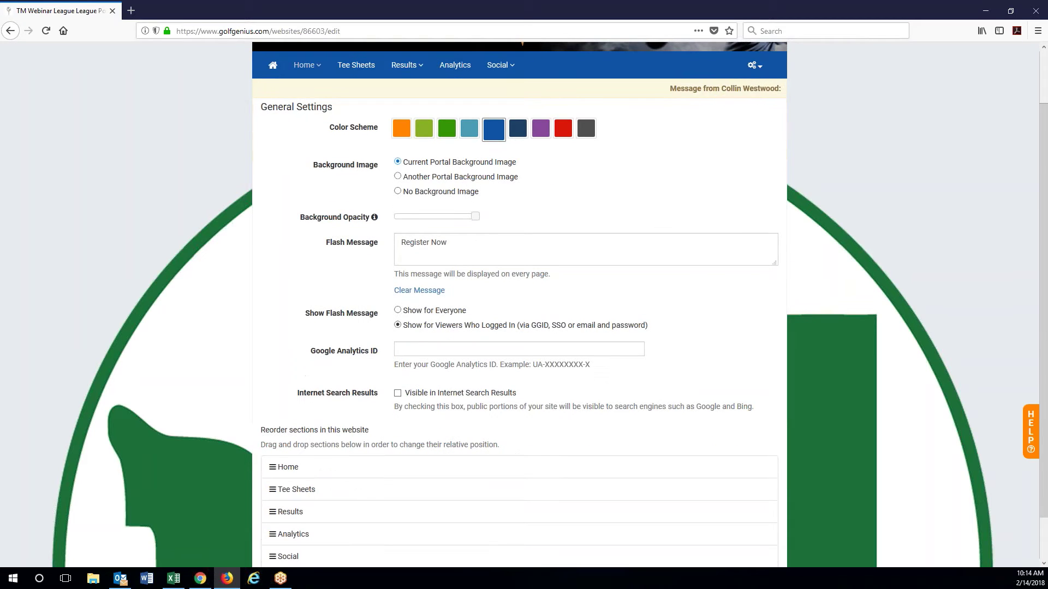
{"action": "left_click", "coordinate": [407, 191]}
{"action": "left_click", "coordinate": [431, 162]}
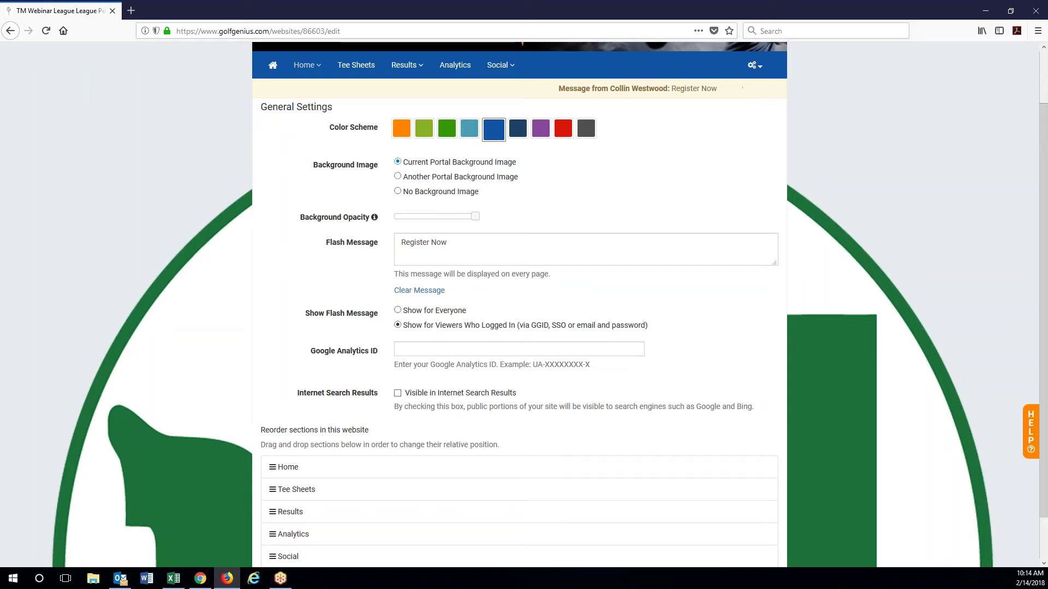
{"action": "left_click", "coordinate": [489, 177]}
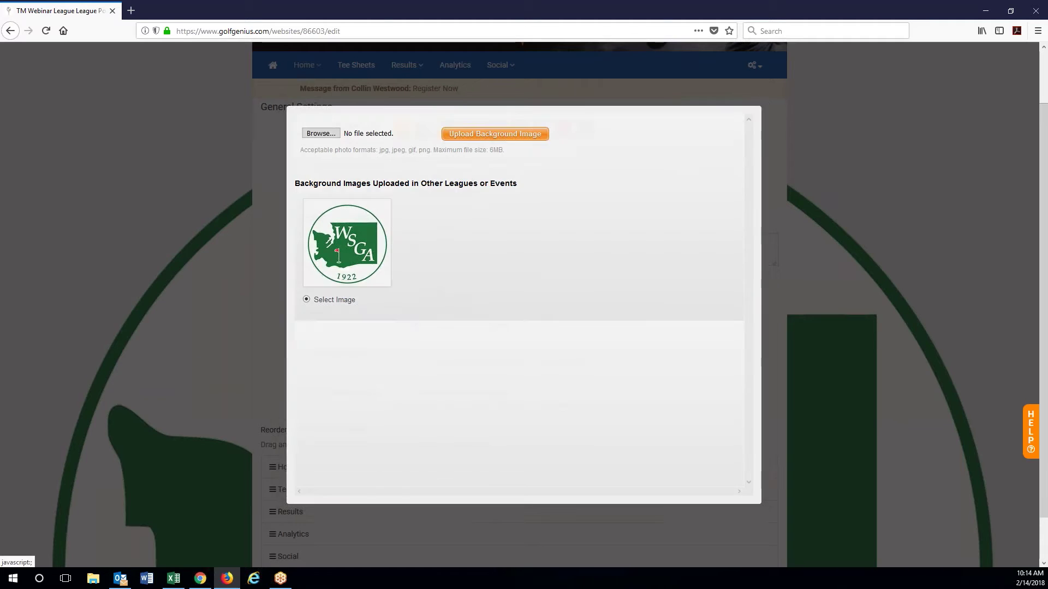
{"action": "left_click", "coordinate": [761, 105]}
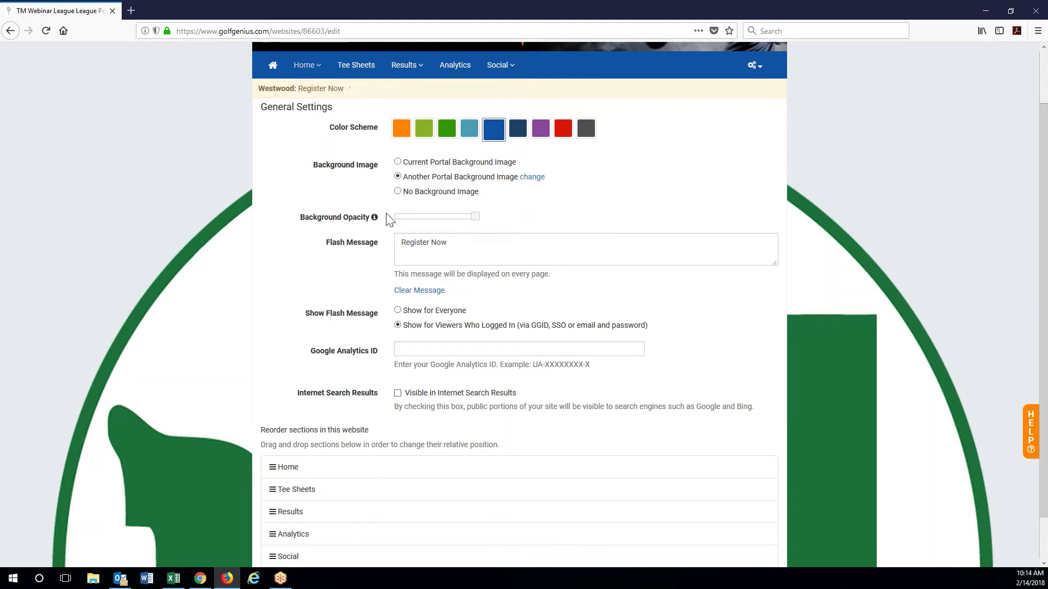
Try a background opacity at under half of the slider and restore it to the maximum.
{"action": "left_click_drag", "start_coordinate": [480, 221], "coordinate": [429, 217]}
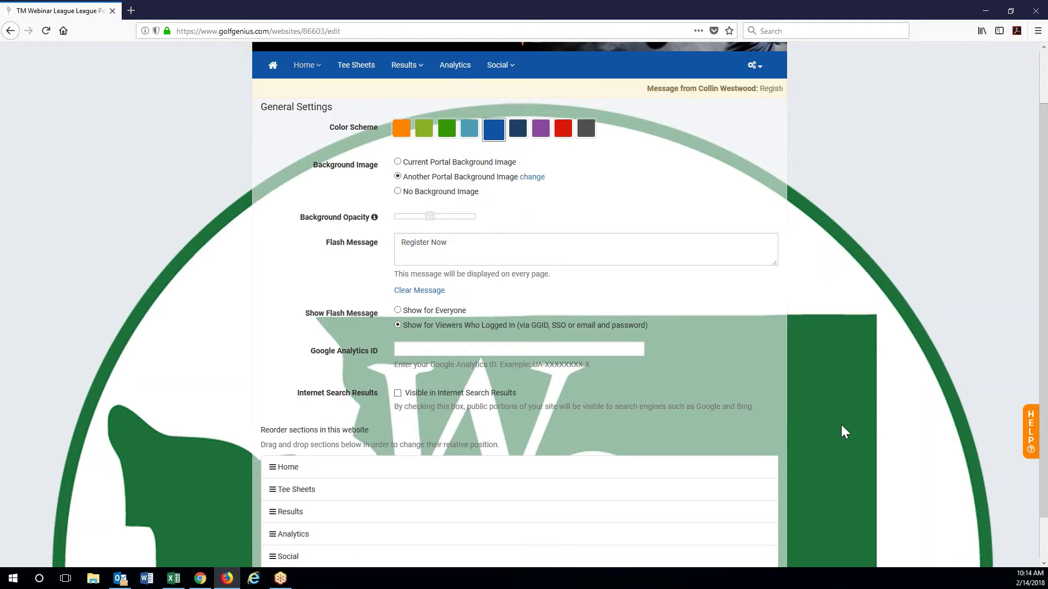
{"action": "left_click_drag", "start_coordinate": [431, 217], "coordinate": [494, 221]}
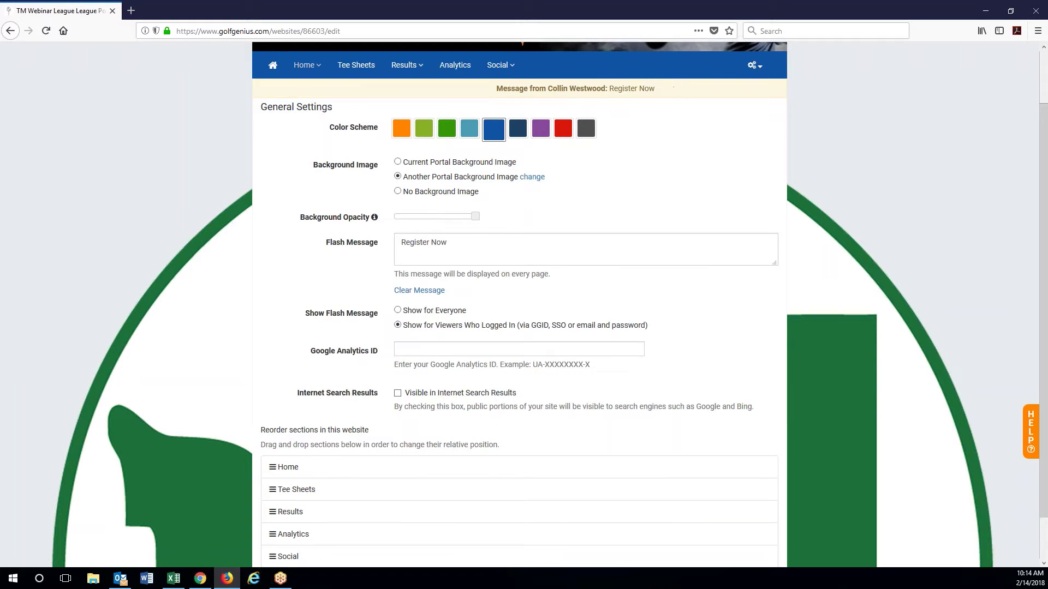
{"action": "scroll", "coordinate": [722, 274], "scroll_direction": "down", "scroll_amount": 2}
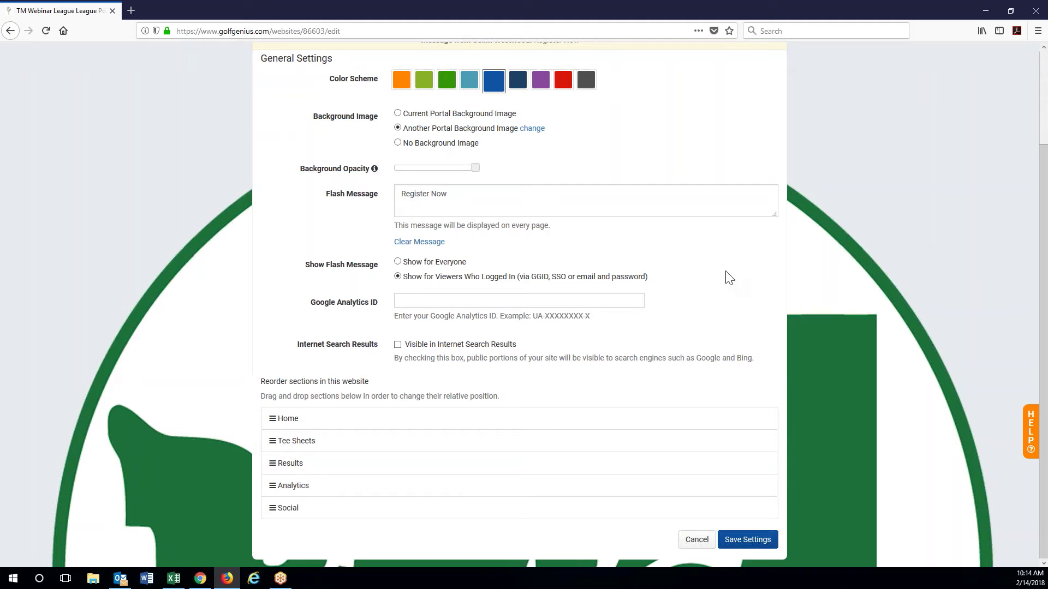
{"action": "scroll", "coordinate": [672, 280], "scroll_direction": "up", "scroll_amount": 3}
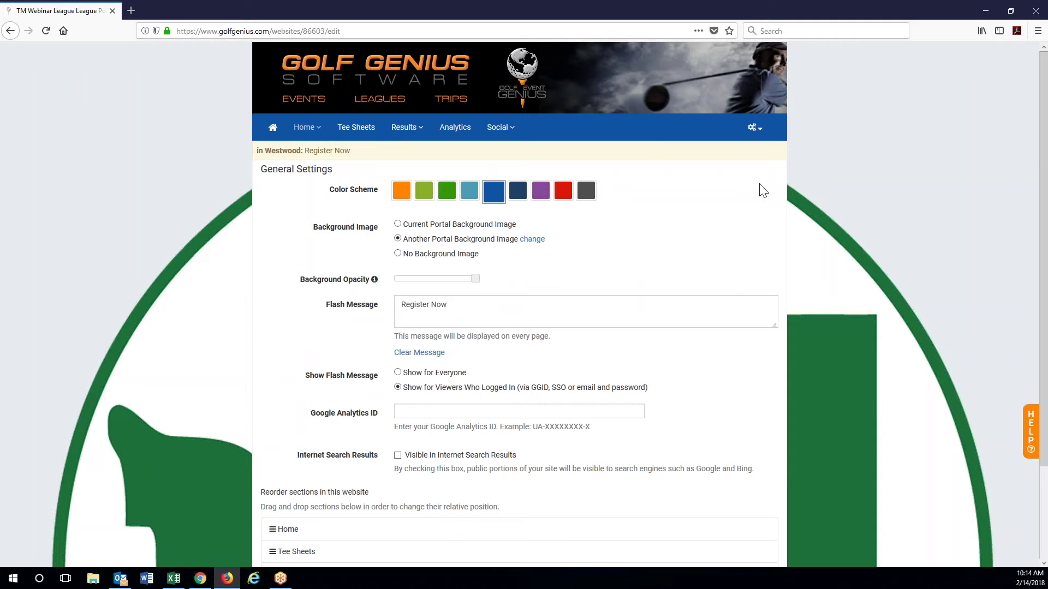
Replace the flash message with "Frost Delay till 12:00pm", save the general settings and dismiss the notice.
{"action": "left_click", "coordinate": [475, 304]}
{"action": "key", "text": "ctrl+a"}
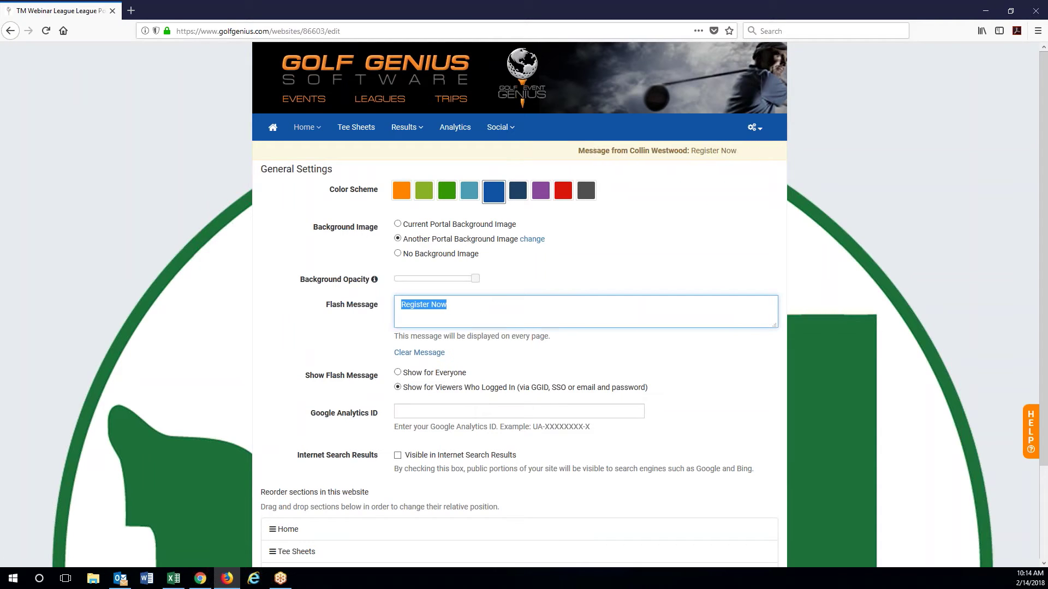
{"action": "type", "text": "Fr"}
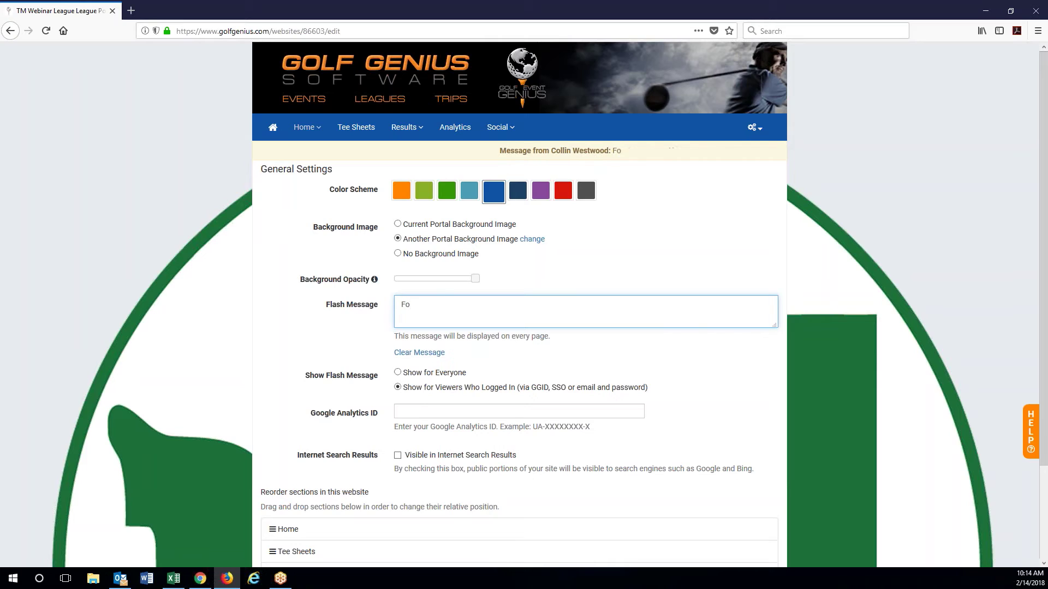
{"action": "type", "text": "ost Del"}
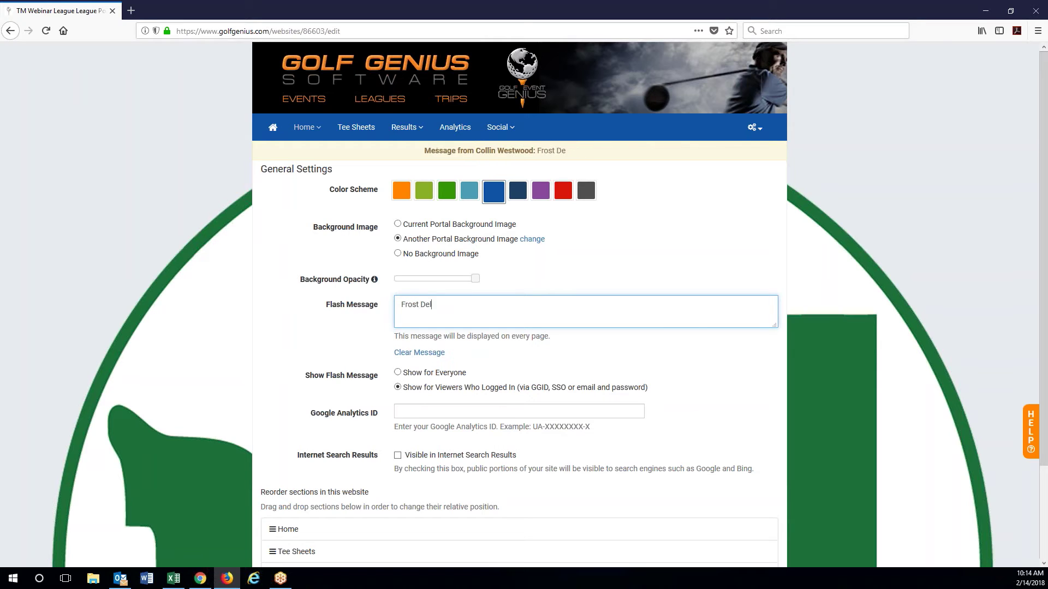
{"action": "type", "text": "ay ti"}
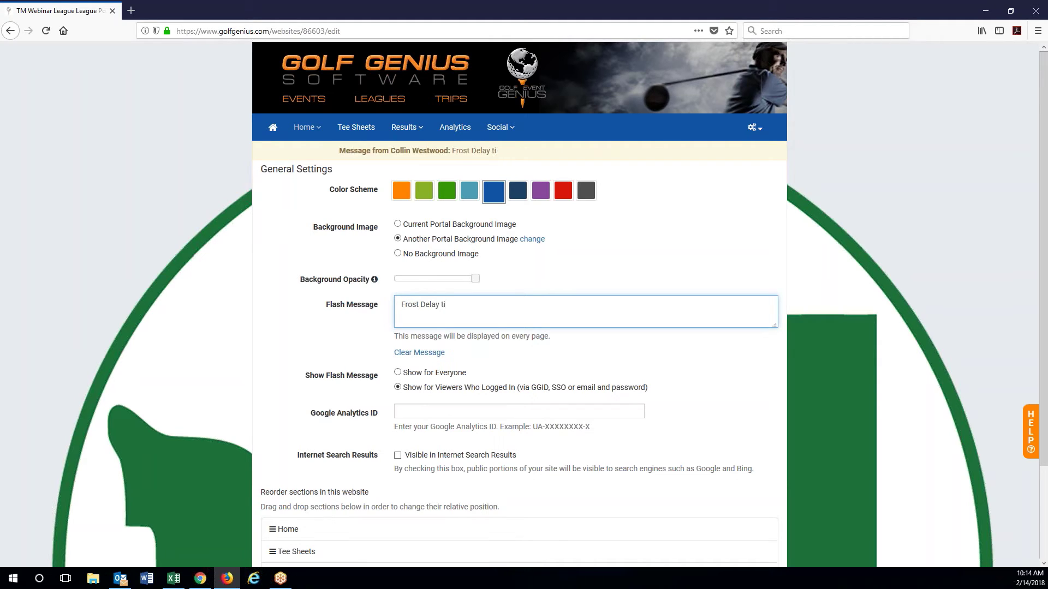
{"action": "type", "text": "ll 12:00"}
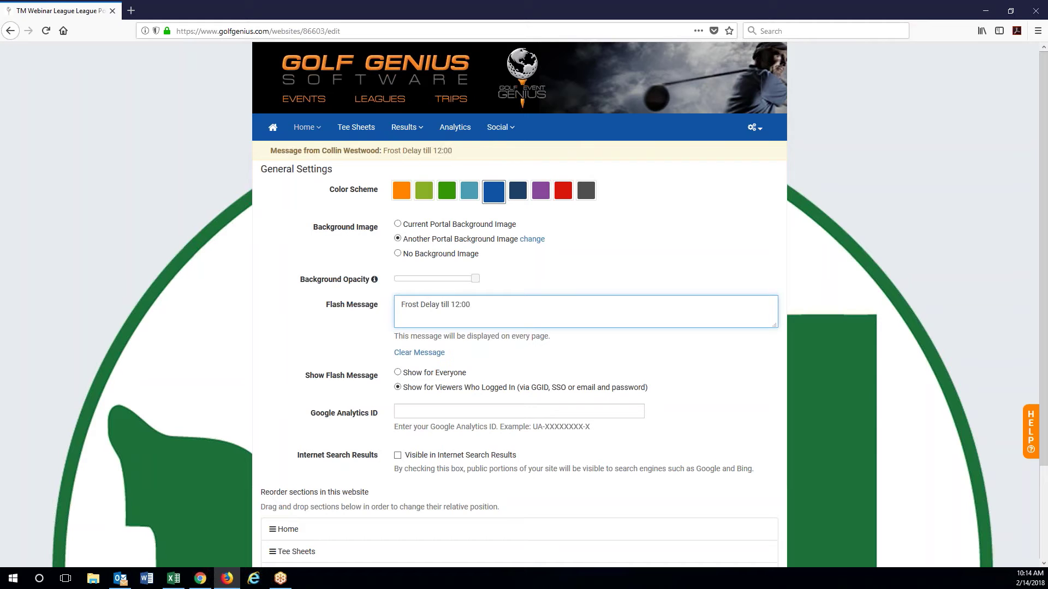
{"action": "type", "text": "pm"}
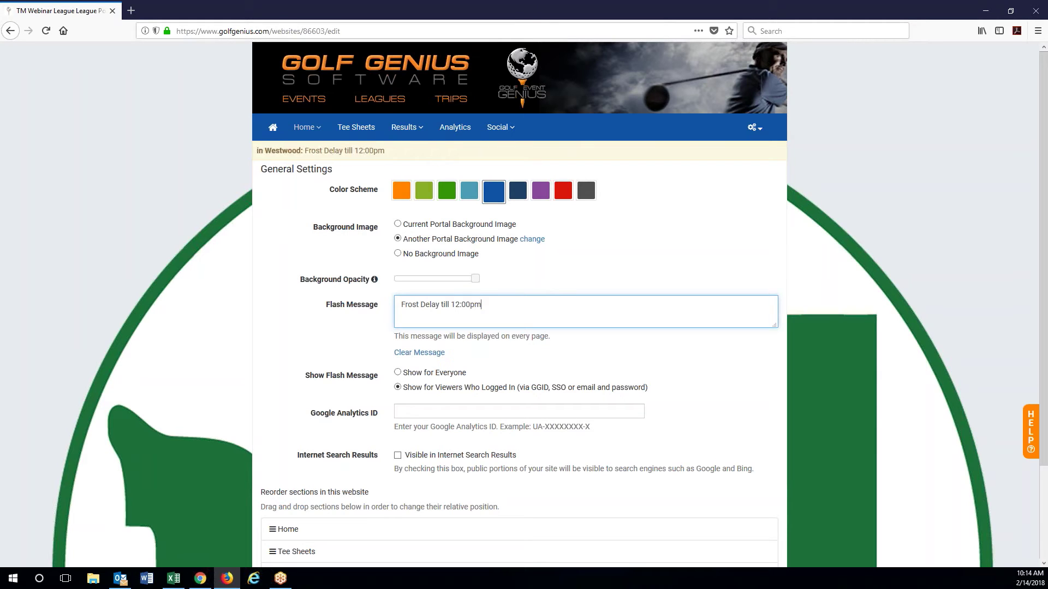
{"action": "scroll", "coordinate": [712, 382], "scroll_direction": "down", "scroll_amount": 3}
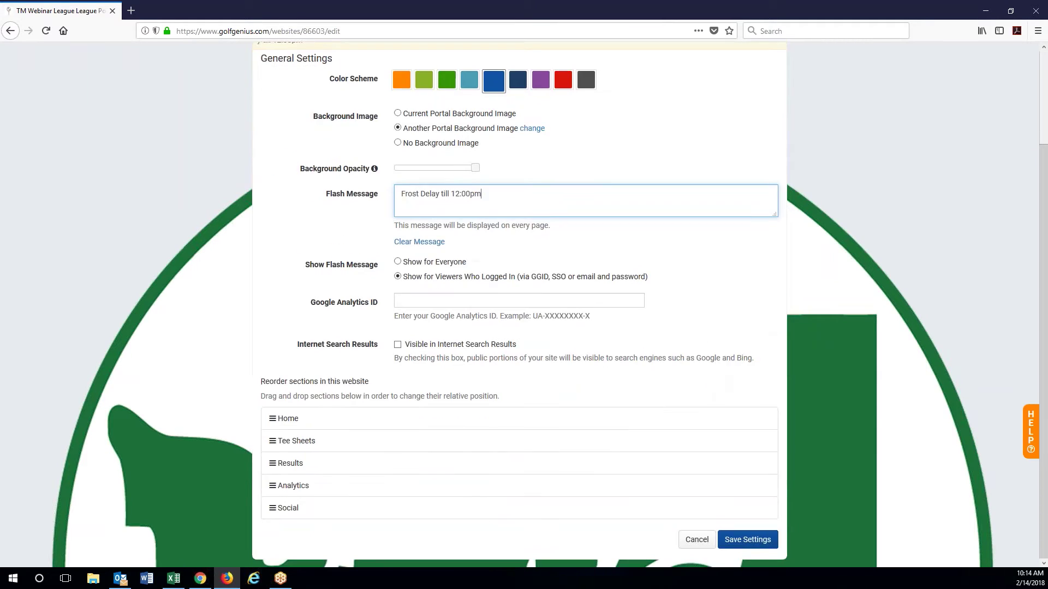
{"action": "left_click", "coordinate": [747, 539]}
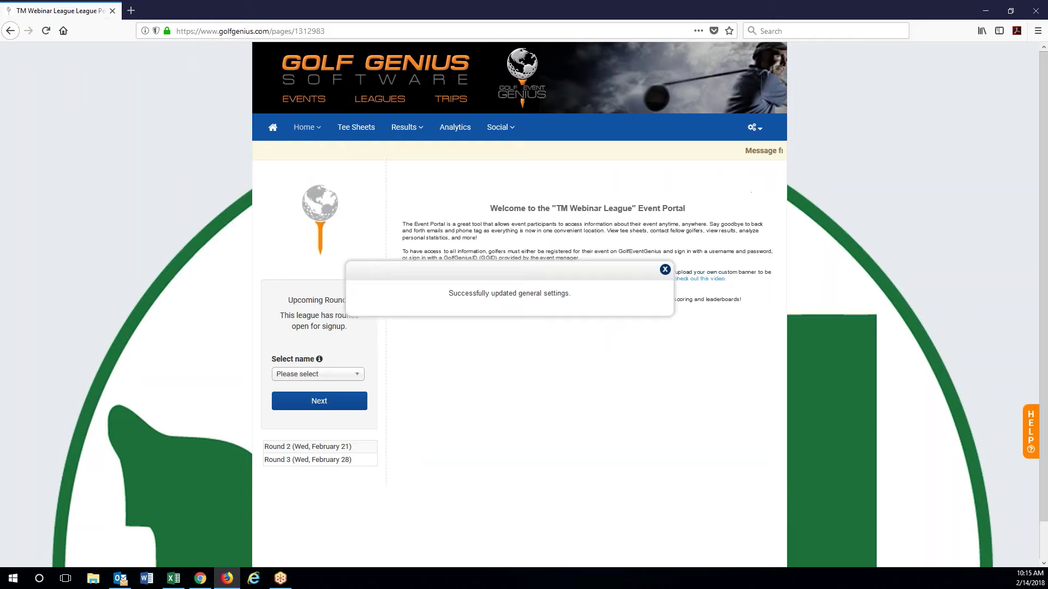
{"action": "left_click", "coordinate": [665, 270]}
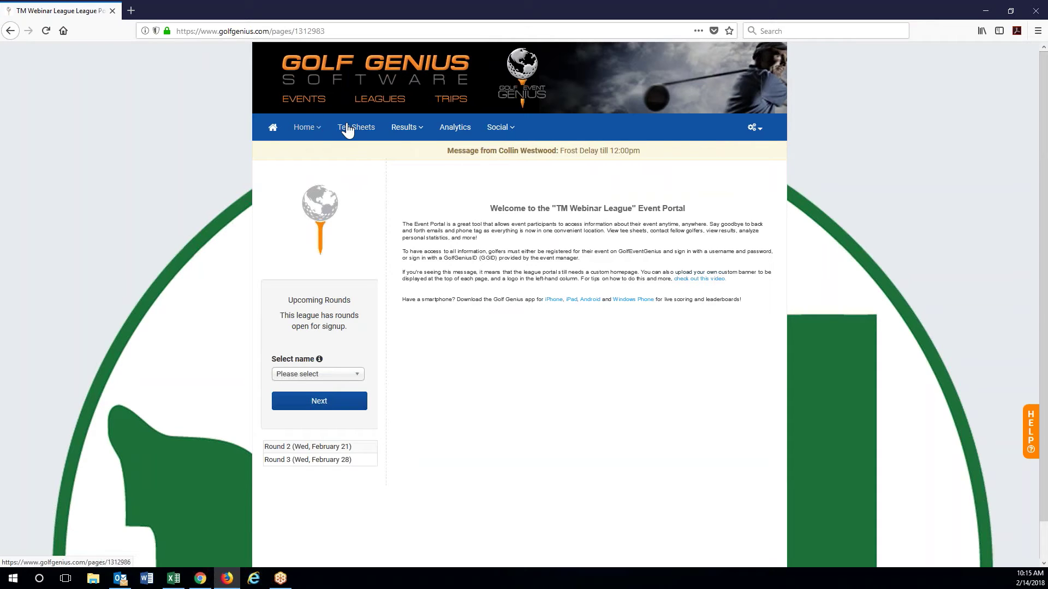
Reopen the general portal settings and examine the display options, flash message settings and section order.
{"action": "left_click", "coordinate": [322, 133]}
{"action": "left_click", "coordinate": [317, 271]}
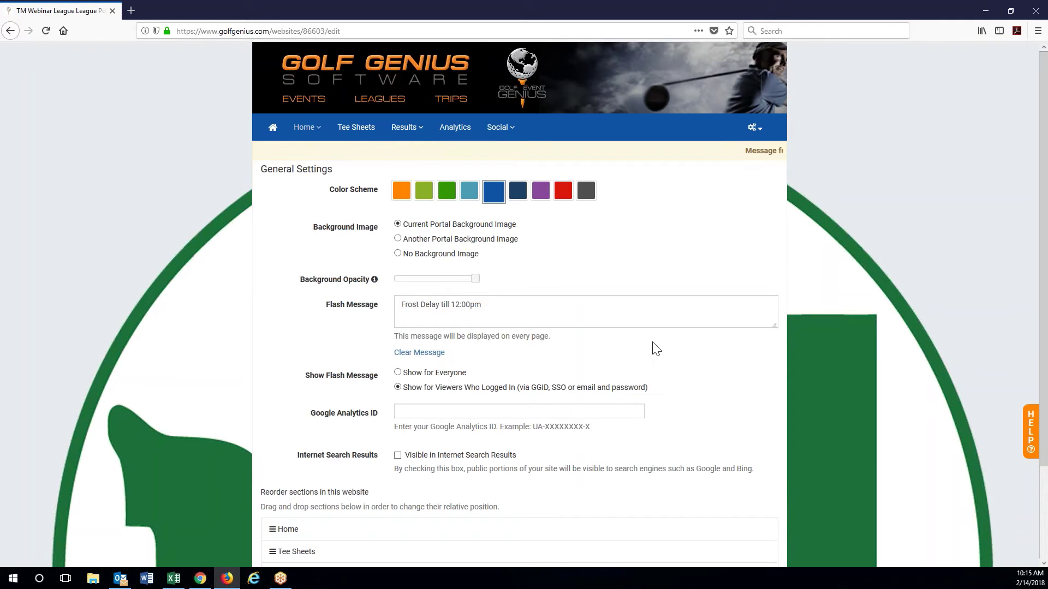
{"action": "scroll", "coordinate": [654, 348], "scroll_direction": "down", "scroll_amount": 3}
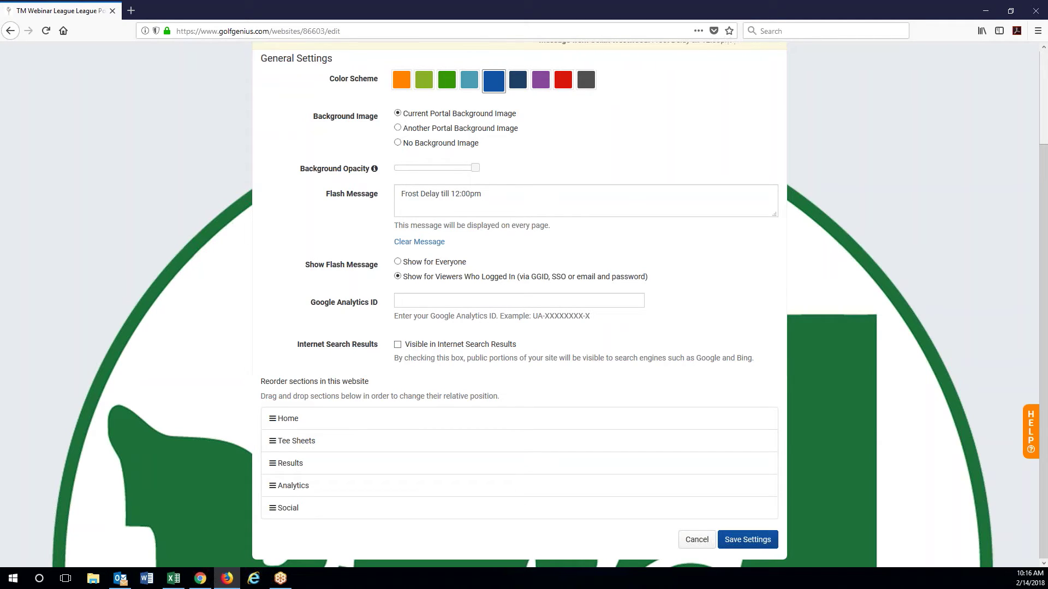
{"action": "scroll", "coordinate": [371, 374], "scroll_direction": "up", "scroll_amount": 3}
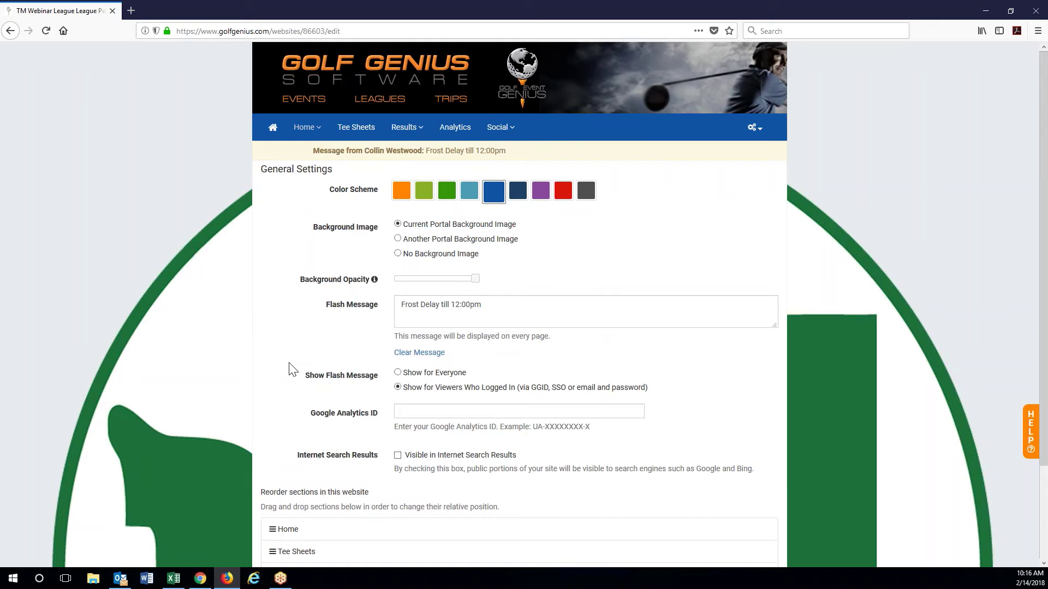
{"action": "scroll", "coordinate": [294, 370], "scroll_direction": "down", "scroll_amount": 2}
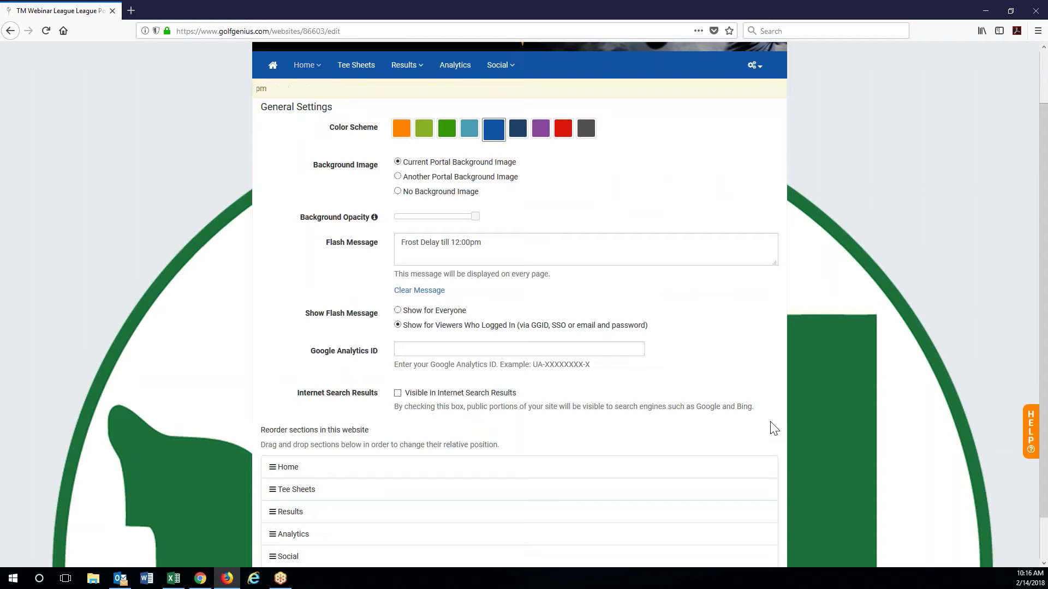
{"action": "scroll", "coordinate": [533, 413], "scroll_direction": "down", "scroll_amount": 2}
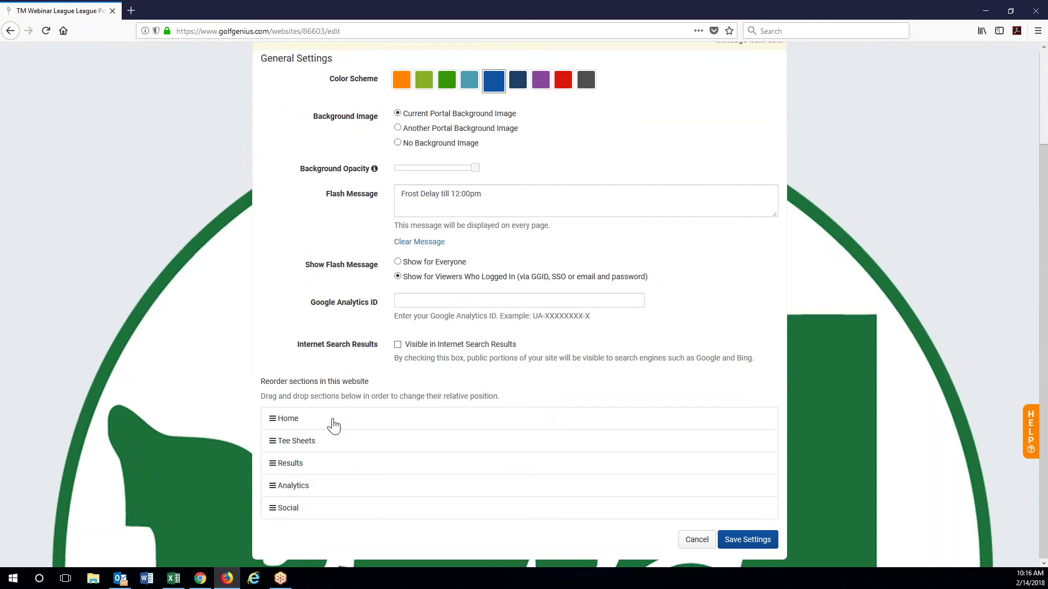
{"action": "scroll", "coordinate": [317, 480], "scroll_direction": "up", "scroll_amount": 4}
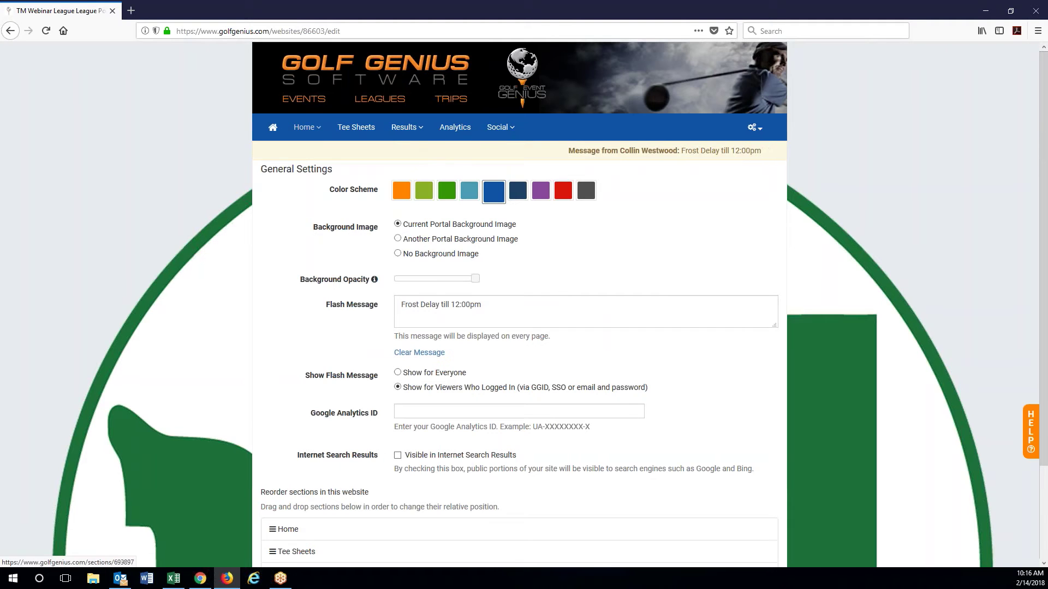
Reorder the portal sections to Social, Analytics, Tee Sheets, Results, Home and save the settings.
{"action": "scroll", "coordinate": [399, 505], "scroll_direction": "down", "scroll_amount": 3}
{"action": "left_click_drag", "start_coordinate": [298, 512], "coordinate": [298, 462]}
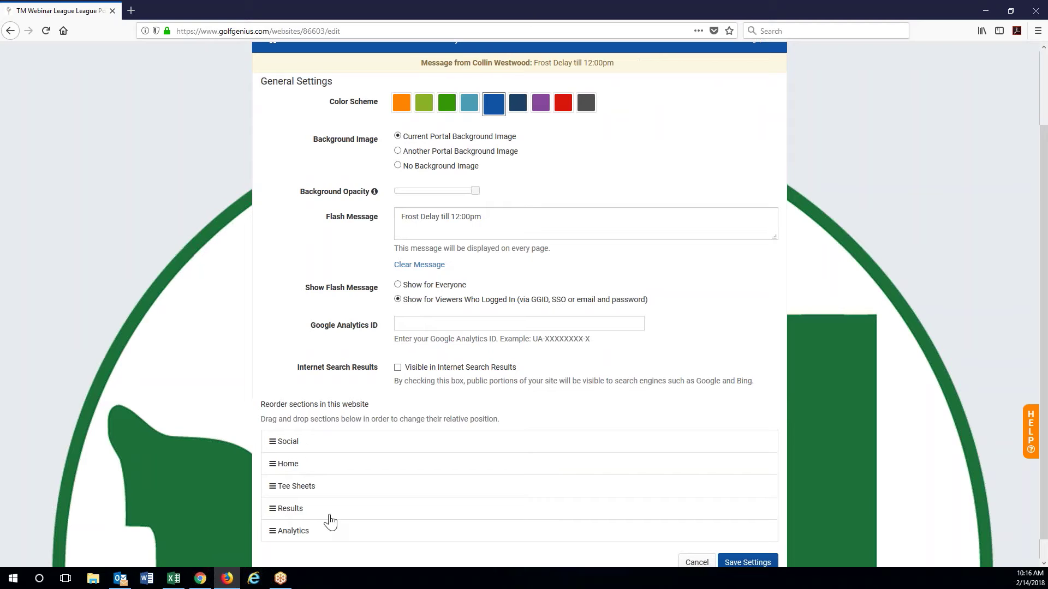
{"action": "scroll", "coordinate": [518, 491], "scroll_direction": "down", "scroll_amount": 1}
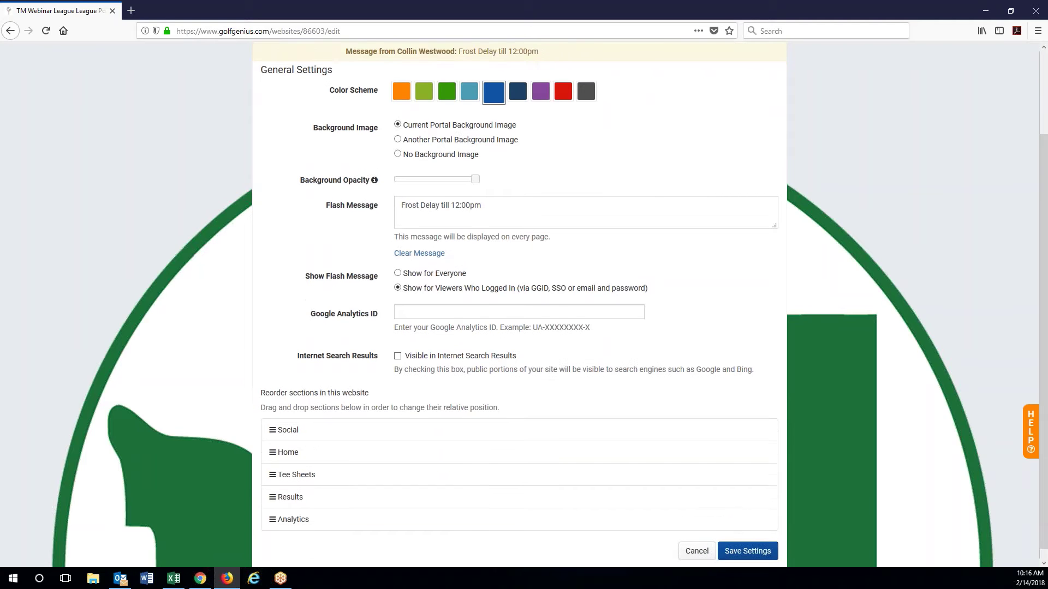
{"action": "left_click_drag", "start_coordinate": [301, 463], "coordinate": [425, 480]}
{"action": "scroll", "coordinate": [655, 513], "scroll_direction": "down", "scroll_amount": 1}
{"action": "left_click", "coordinate": [744, 541]}
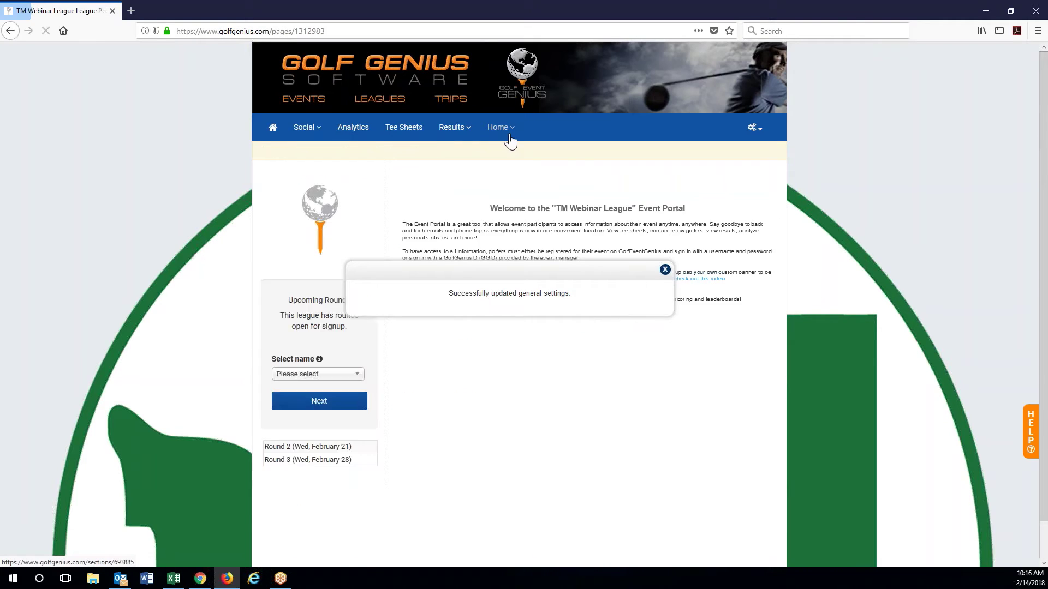
Dismiss the save notice, view the Social section's pages and open the Tee Sheets page for editing.
{"action": "left_click", "coordinate": [665, 269]}
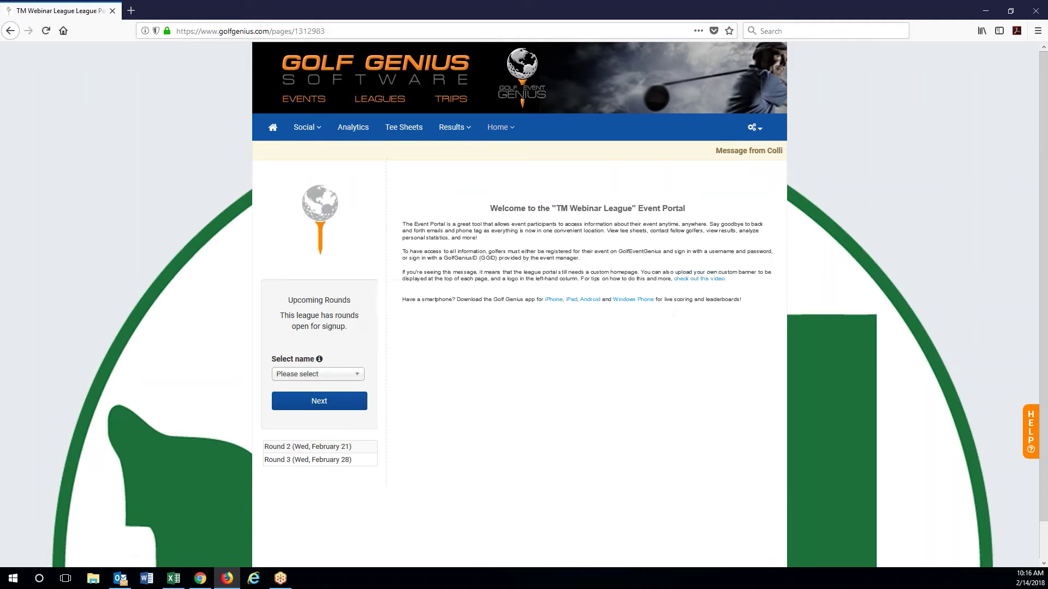
{"action": "left_click", "coordinate": [302, 131]}
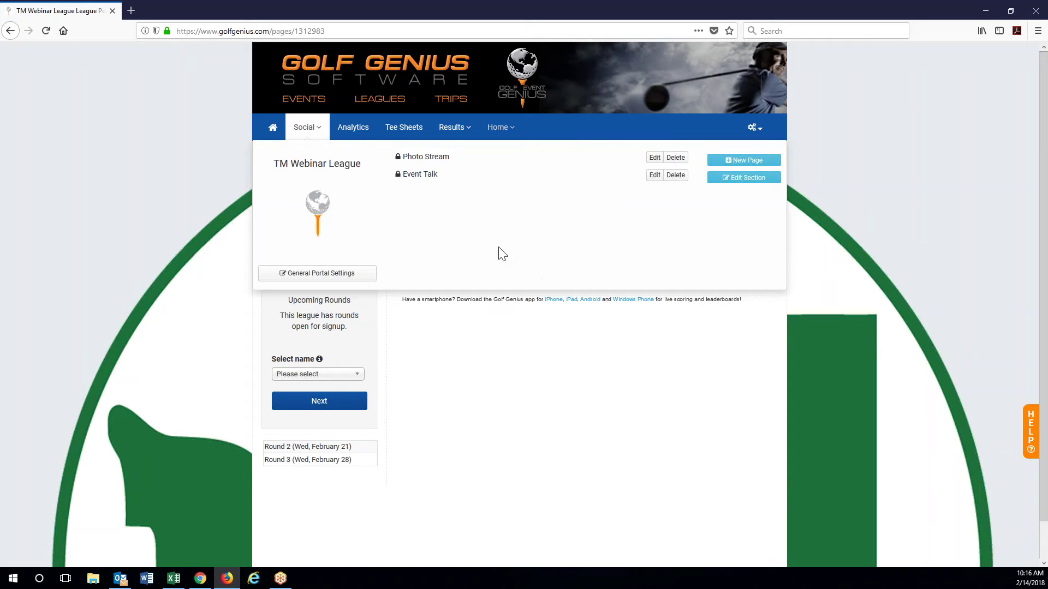
{"action": "mouse_move", "coordinate": [401, 131]}
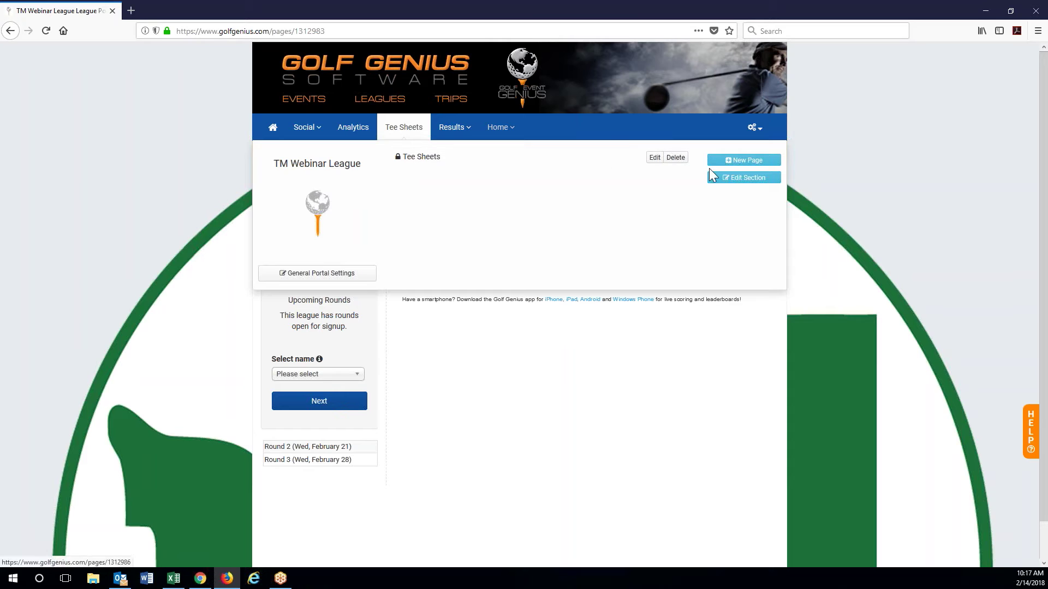
{"action": "left_click", "coordinate": [655, 158]}
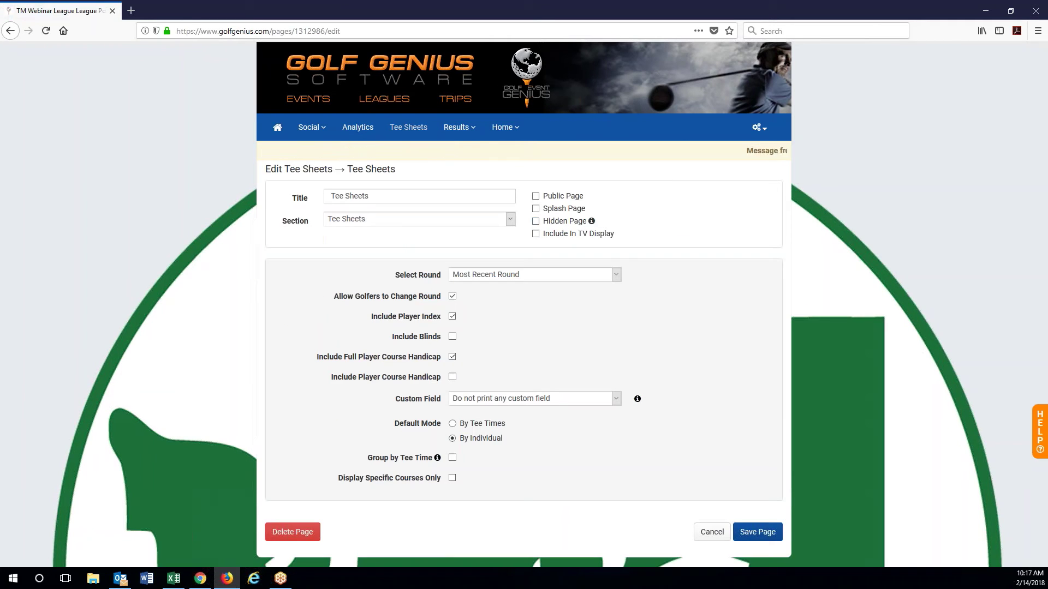
Open the Tee Sheets portal page and show the tee sheet for Round 1 (Wed, February 14).
{"action": "mouse_move", "coordinate": [408, 129]}
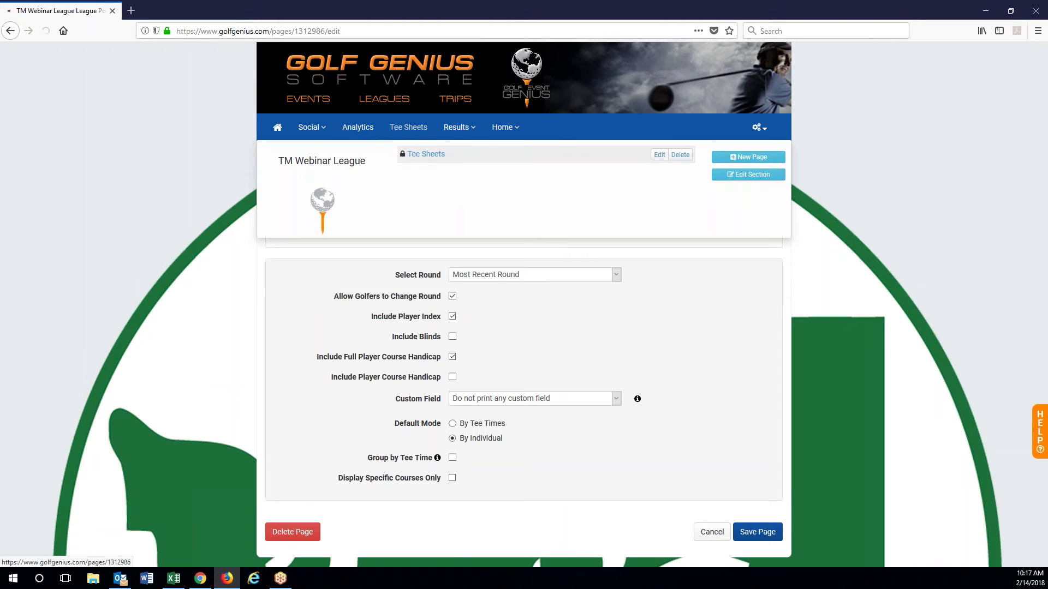
{"action": "left_click", "coordinate": [408, 127]}
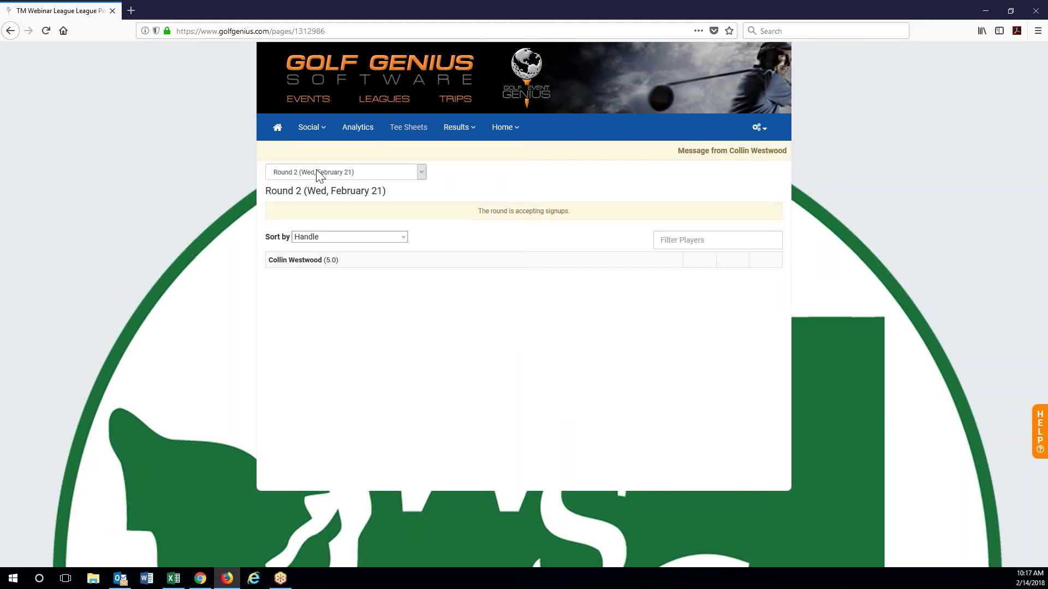
{"action": "left_click", "coordinate": [335, 173]}
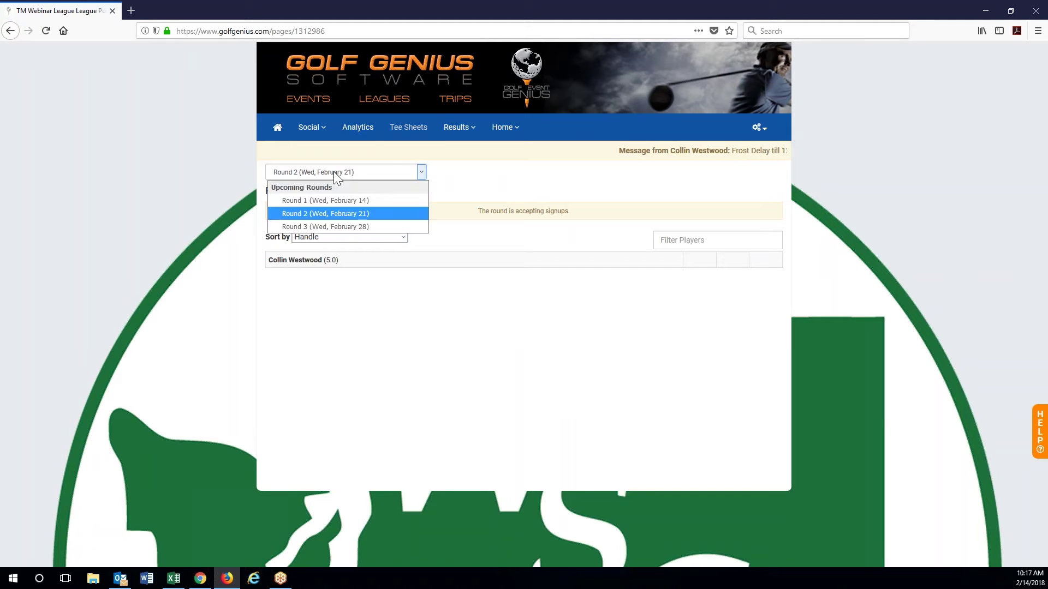
{"action": "left_click", "coordinate": [325, 202]}
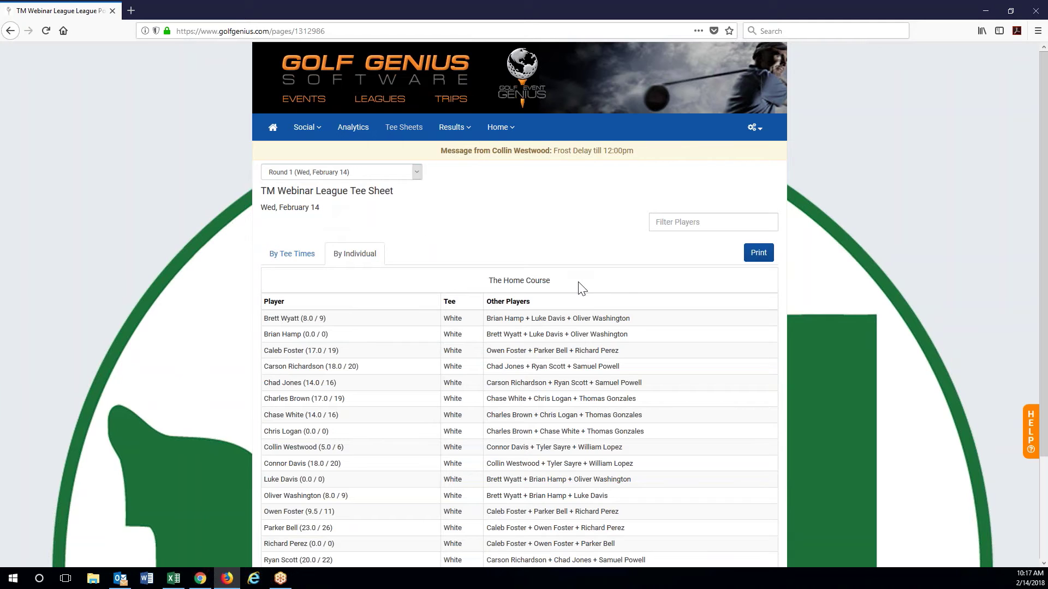
View the Round 1 tee sheet by tee times and return to the by-individual listing.
{"action": "scroll", "coordinate": [562, 267], "scroll_direction": "down", "scroll_amount": 2}
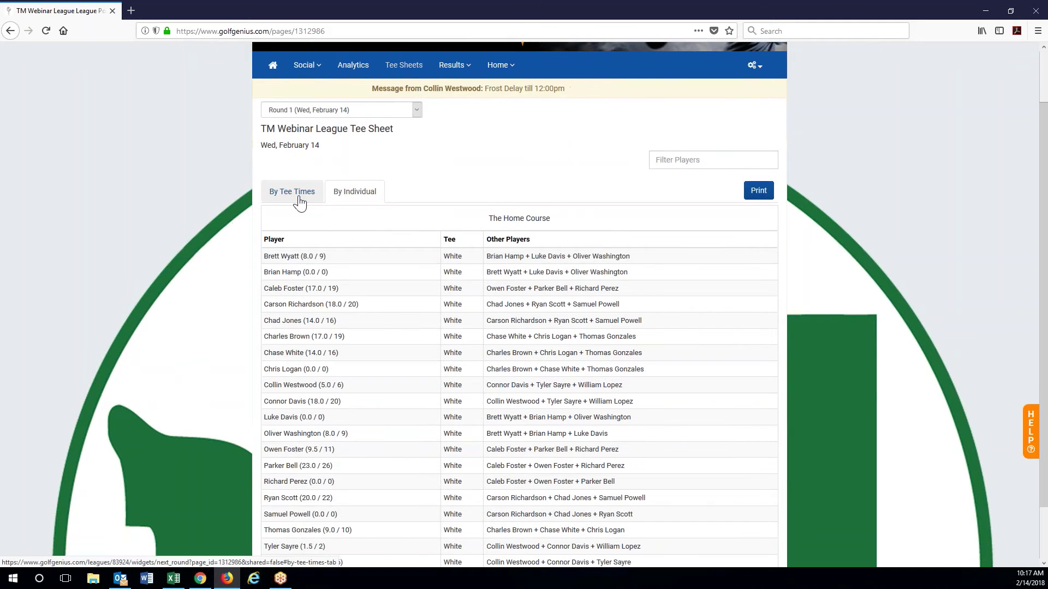
{"action": "left_click", "coordinate": [295, 194]}
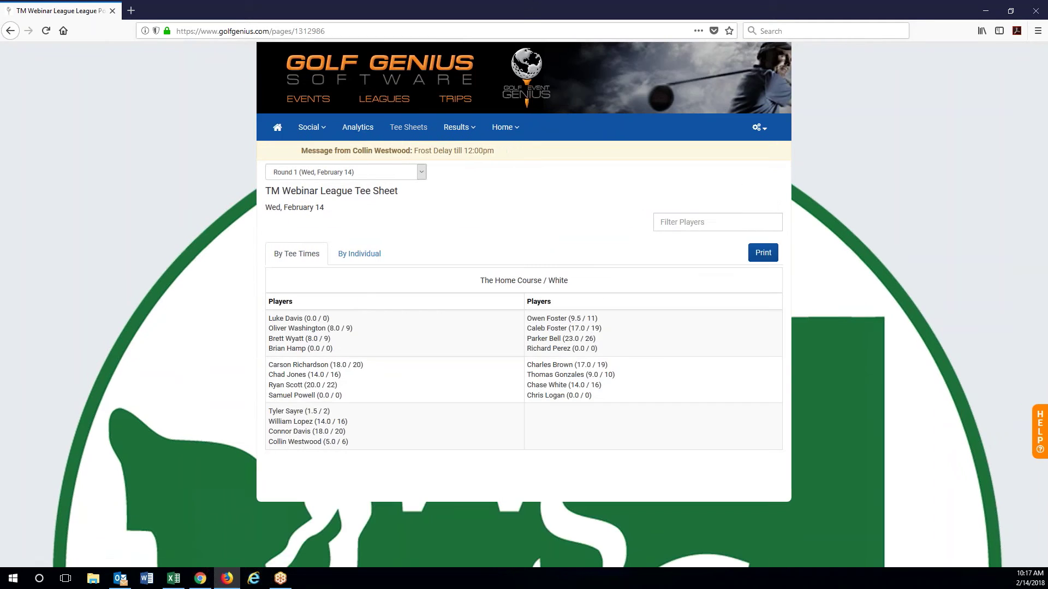
{"action": "left_click", "coordinate": [359, 254]}
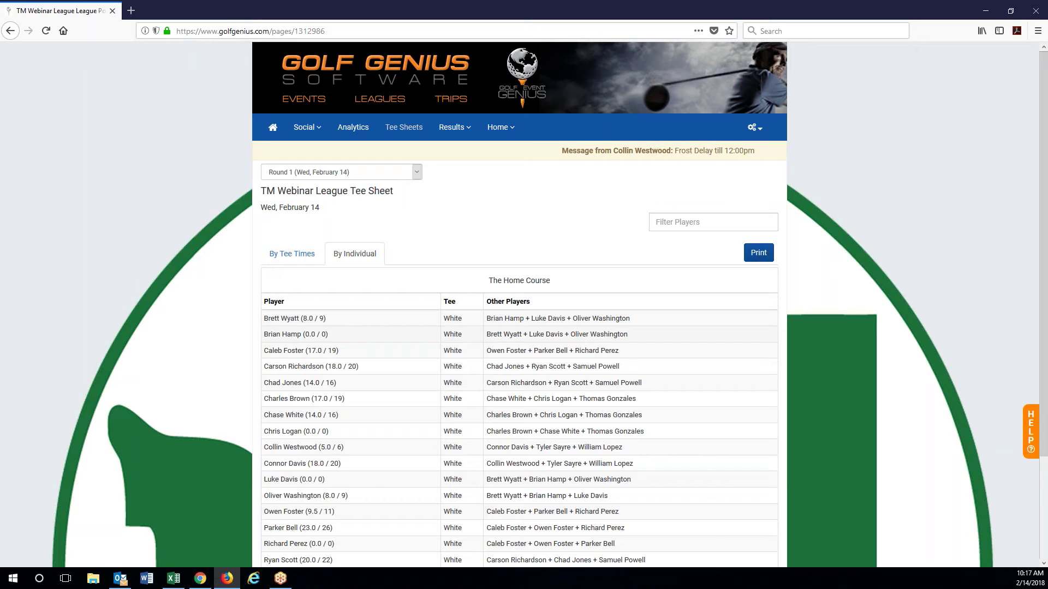
Filter the Round 1 individual tee sheet by a player's first name.
{"action": "scroll", "coordinate": [347, 213], "scroll_direction": "down", "scroll_amount": 1}
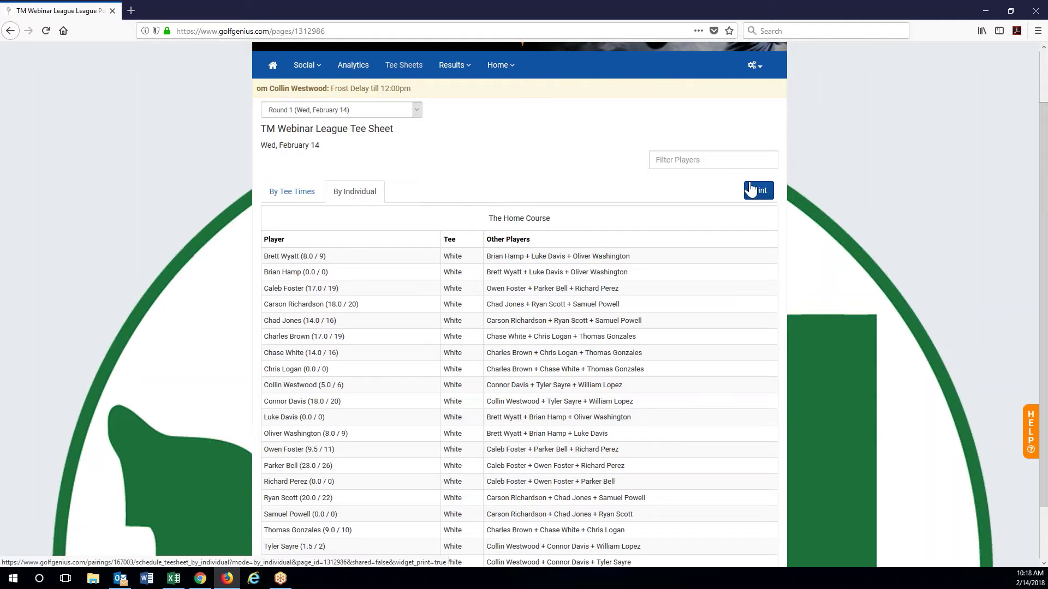
{"action": "left_click", "coordinate": [709, 158]}
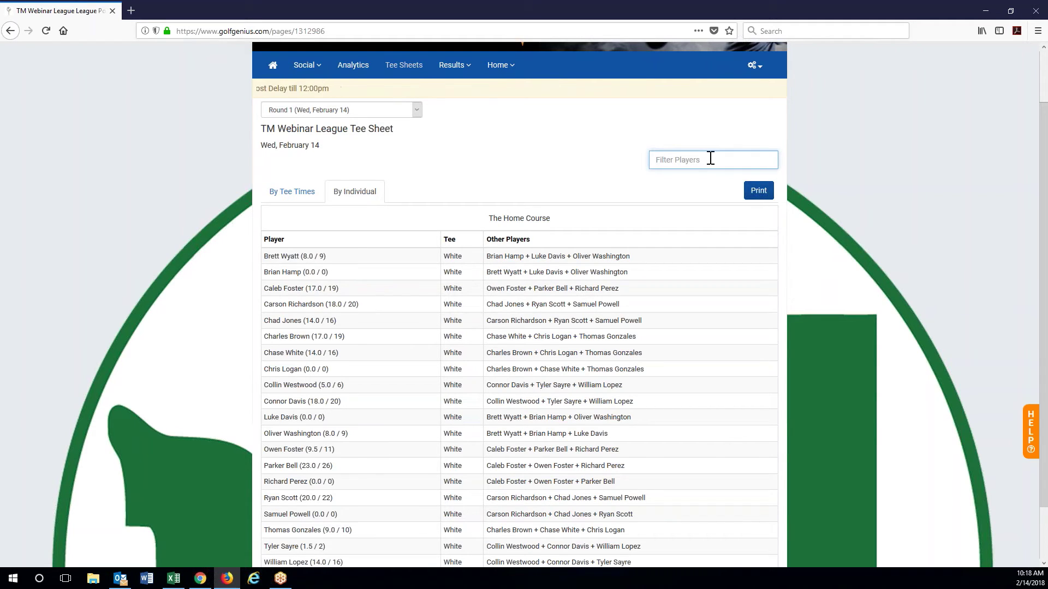
{"action": "type", "text": "coll"}
{"action": "key", "text": "BackSpace"}
{"action": "key", "text": "BackSpace"}
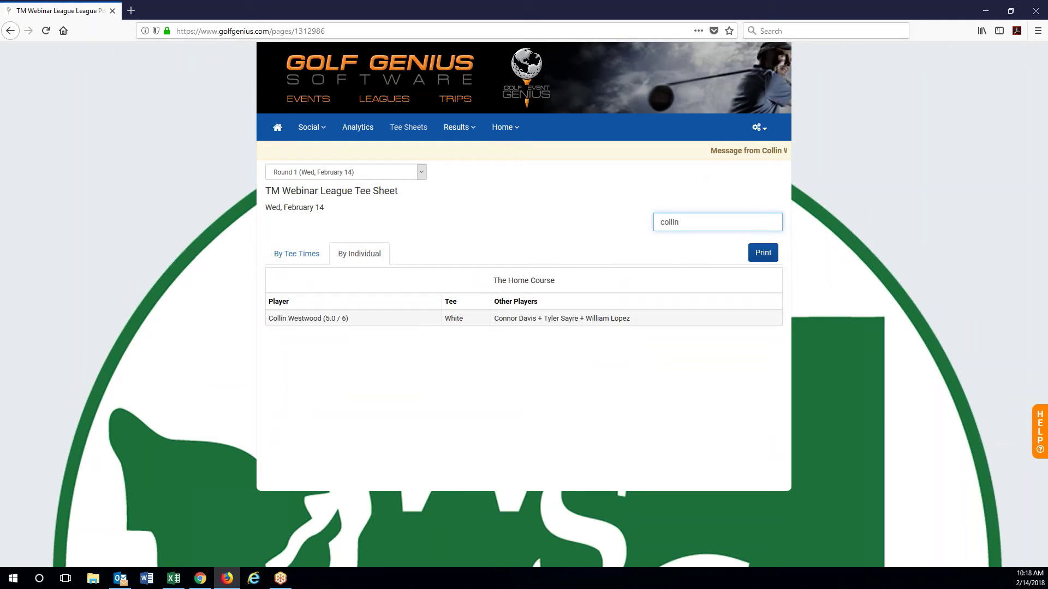
{"action": "left_click", "coordinate": [603, 327]}
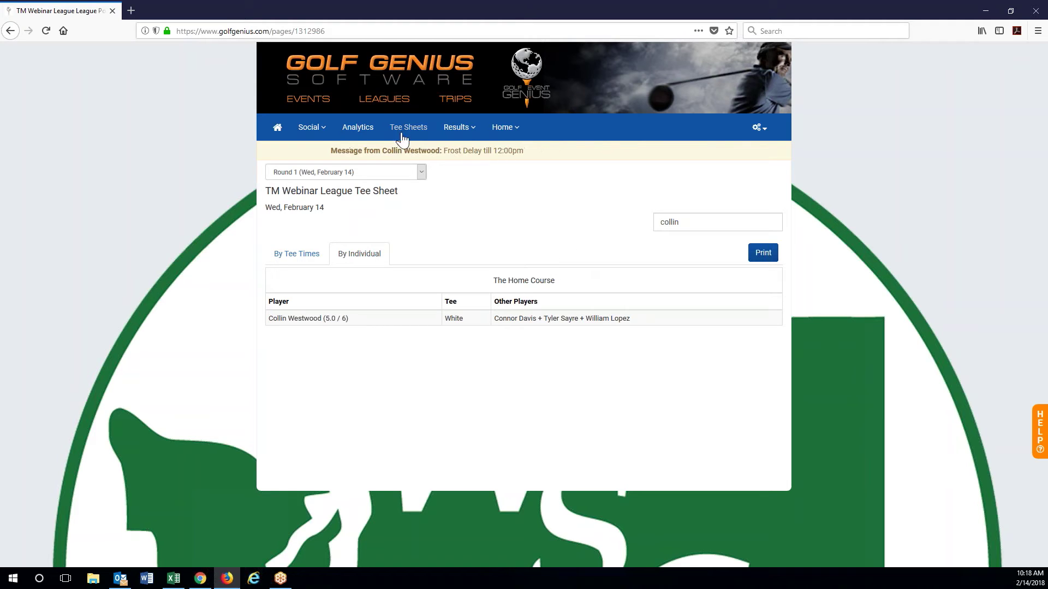
Open the Tee Sheets page settings and examine the page title and the available section choices.
{"action": "mouse_move", "coordinate": [404, 136]}
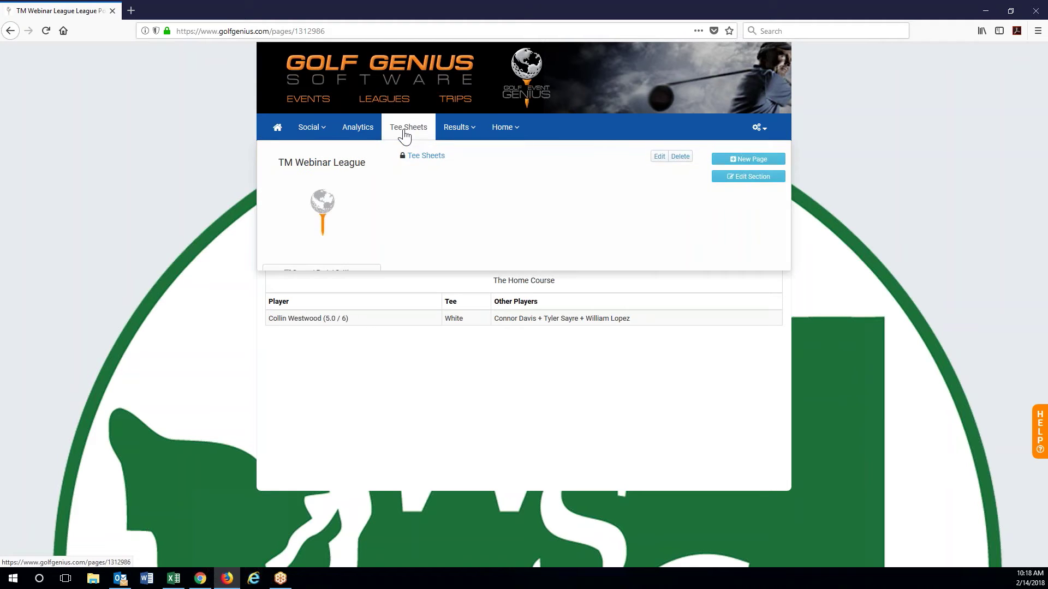
{"action": "left_click", "coordinate": [659, 158]}
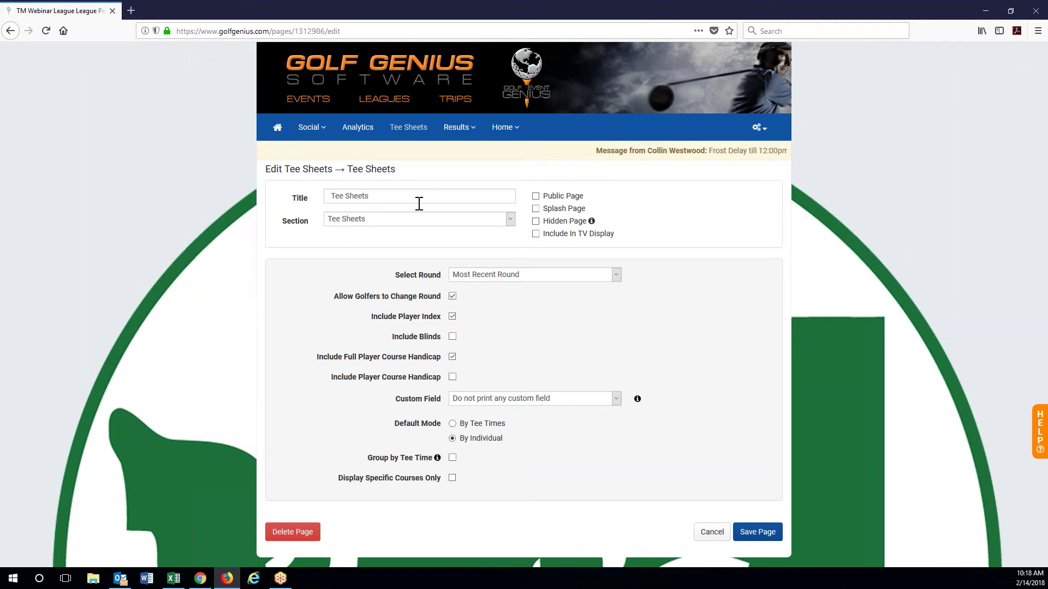
{"action": "left_click", "coordinate": [364, 221]}
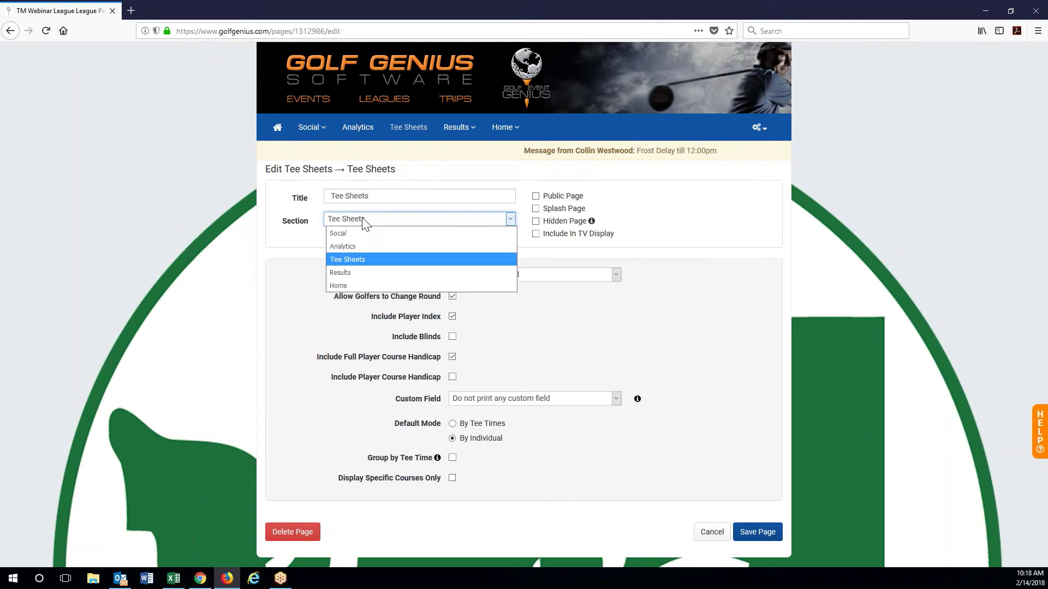
{"action": "key", "text": "Escape"}
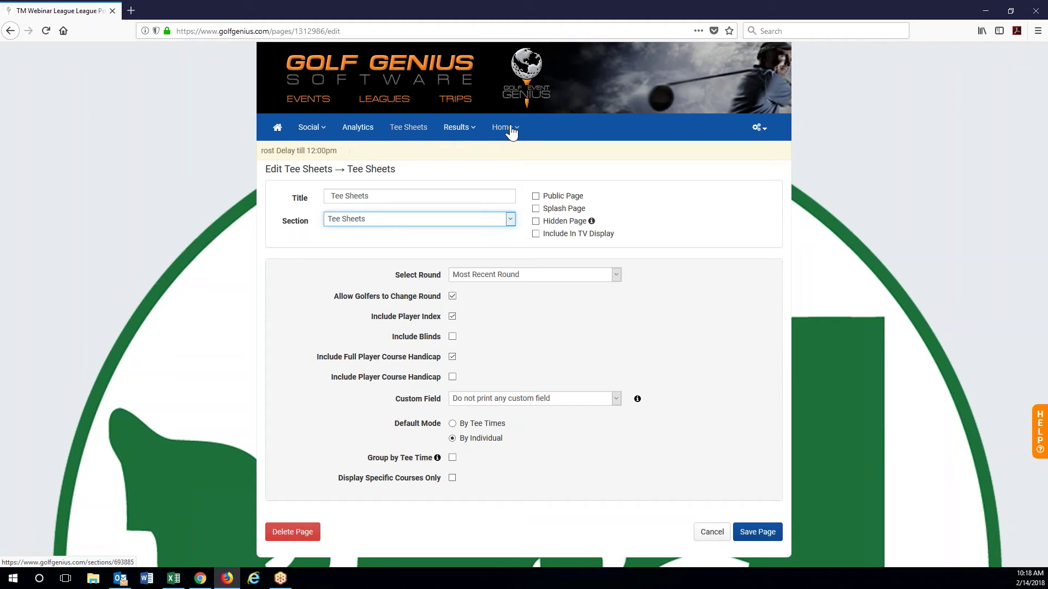
{"action": "left_click", "coordinate": [421, 136]}
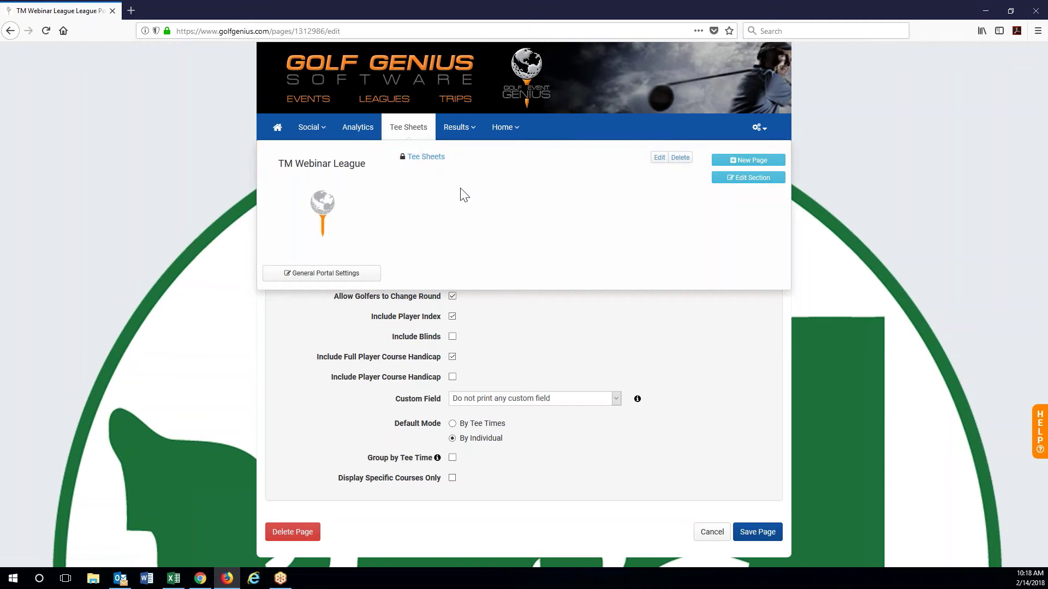
{"action": "left_click", "coordinate": [407, 195]}
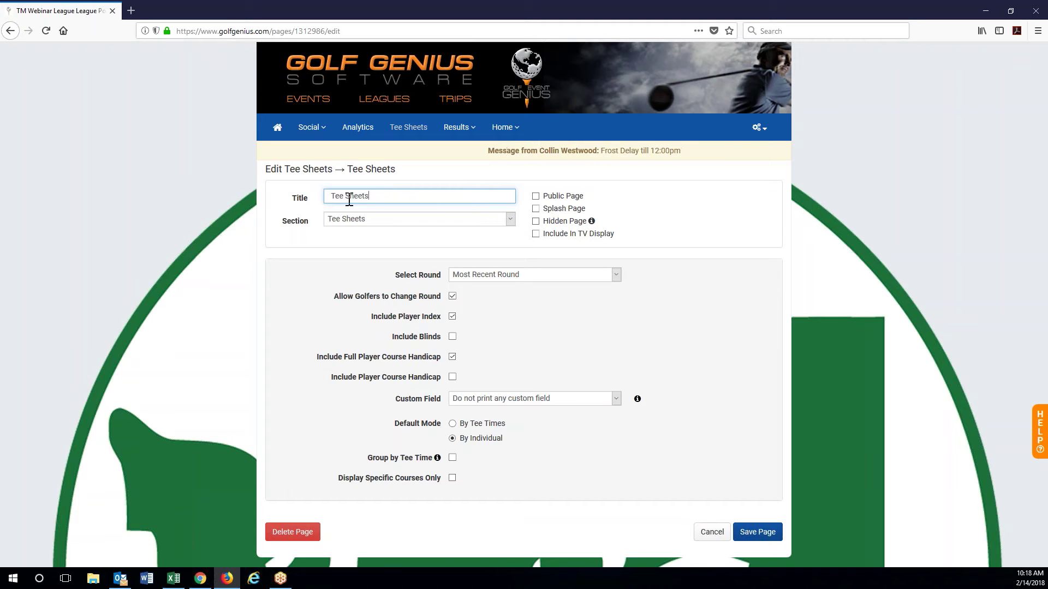
{"action": "left_click", "coordinate": [358, 221]}
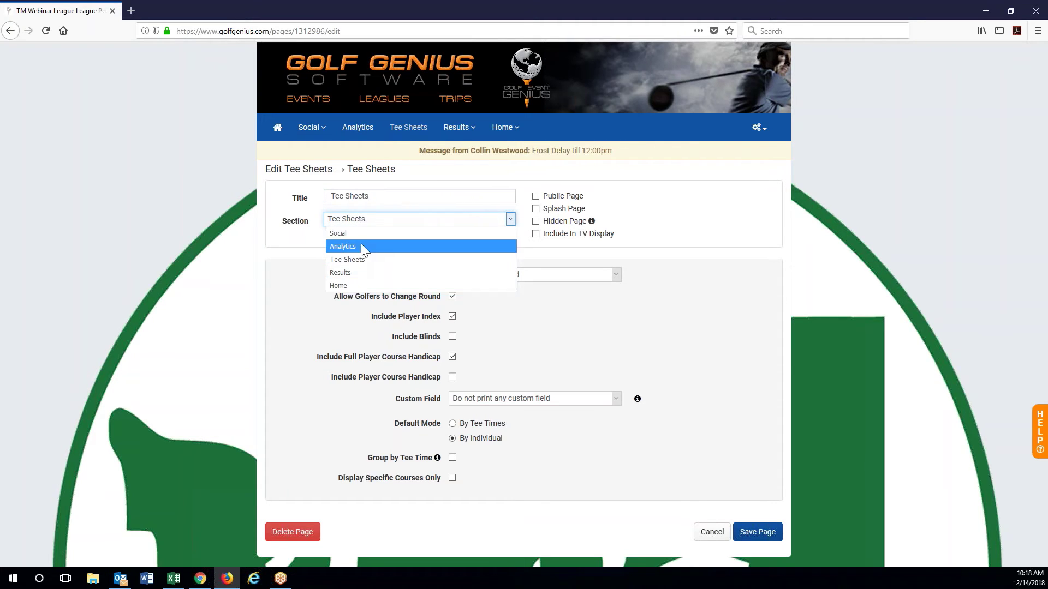
{"action": "left_click", "coordinate": [753, 213]}
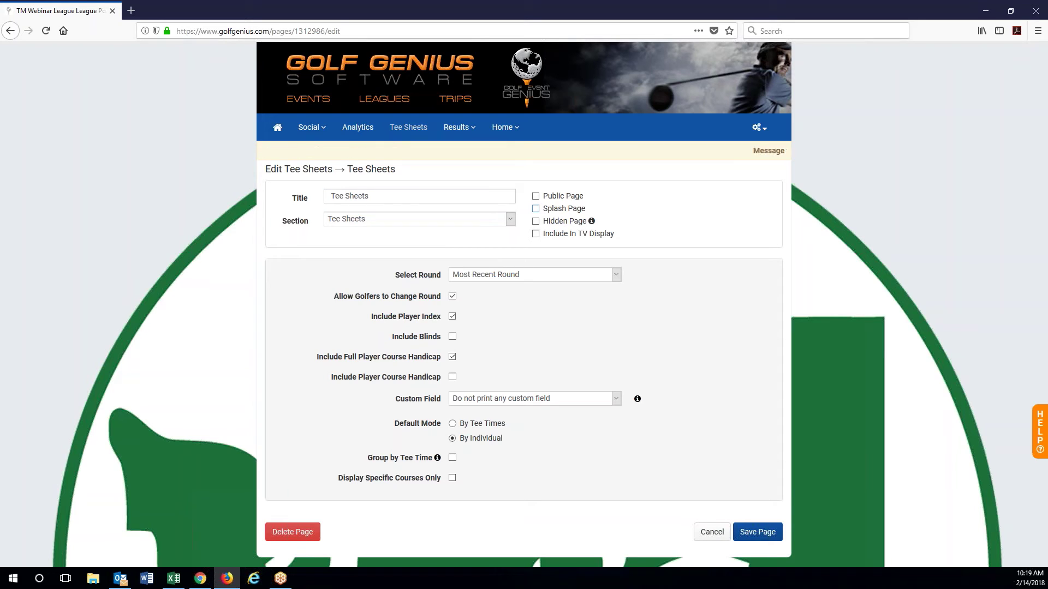
From the portal home, reopen the Tee Sheets page settings, make it the splash page and save it.
{"action": "left_click", "coordinate": [276, 128]}
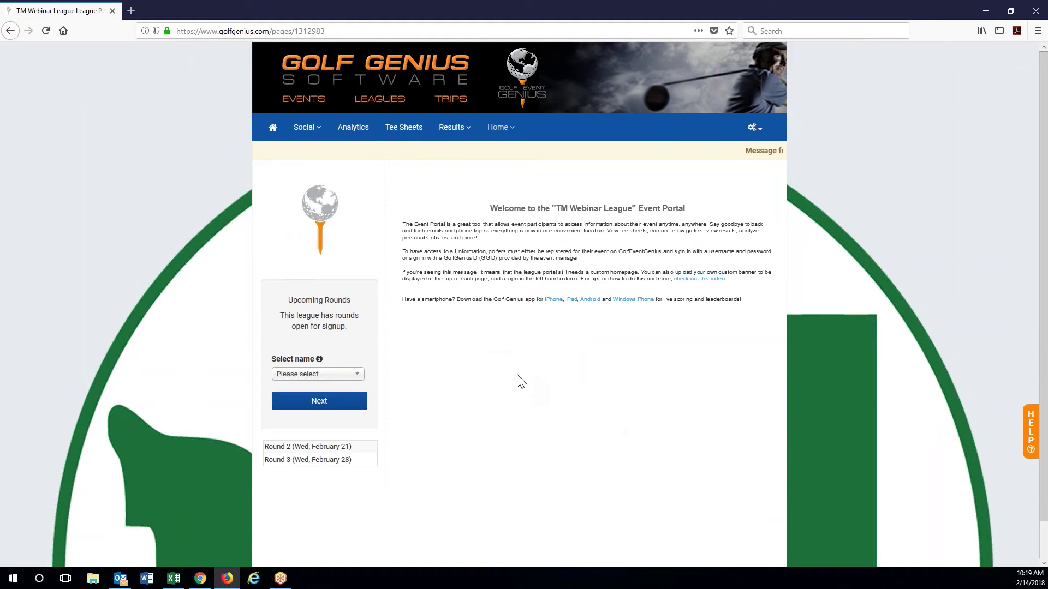
{"action": "left_click", "coordinate": [404, 129]}
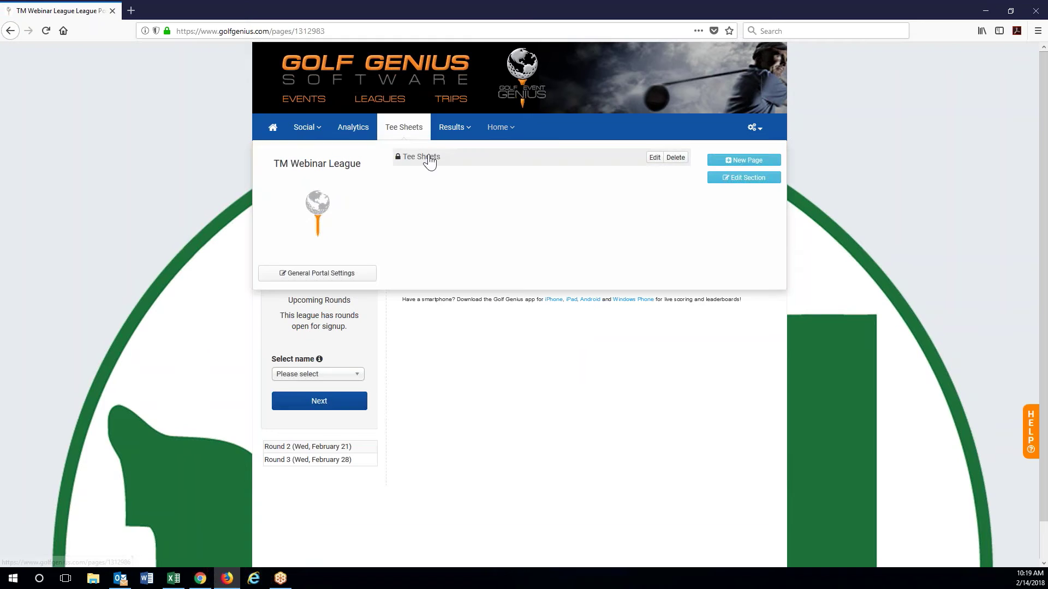
{"action": "left_click", "coordinate": [655, 158]}
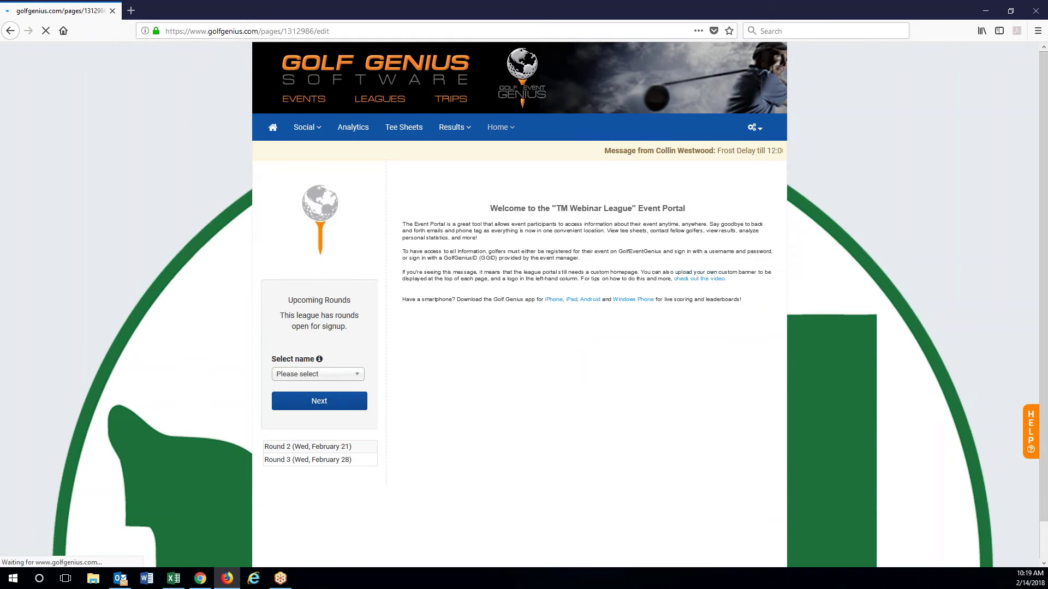
{"action": "left_click", "coordinate": [536, 209]}
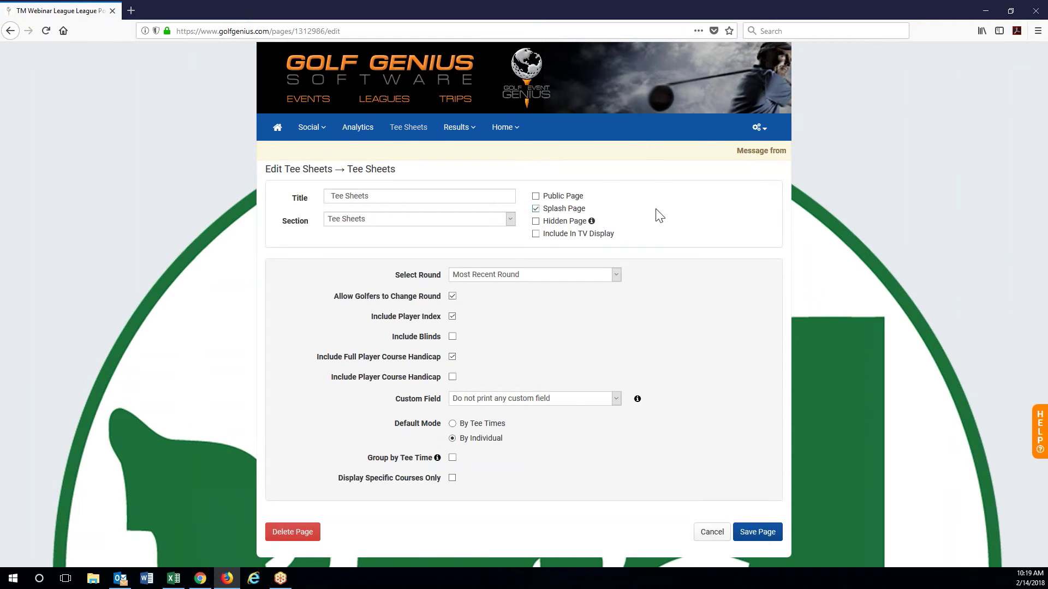
{"action": "left_click", "coordinate": [774, 533]}
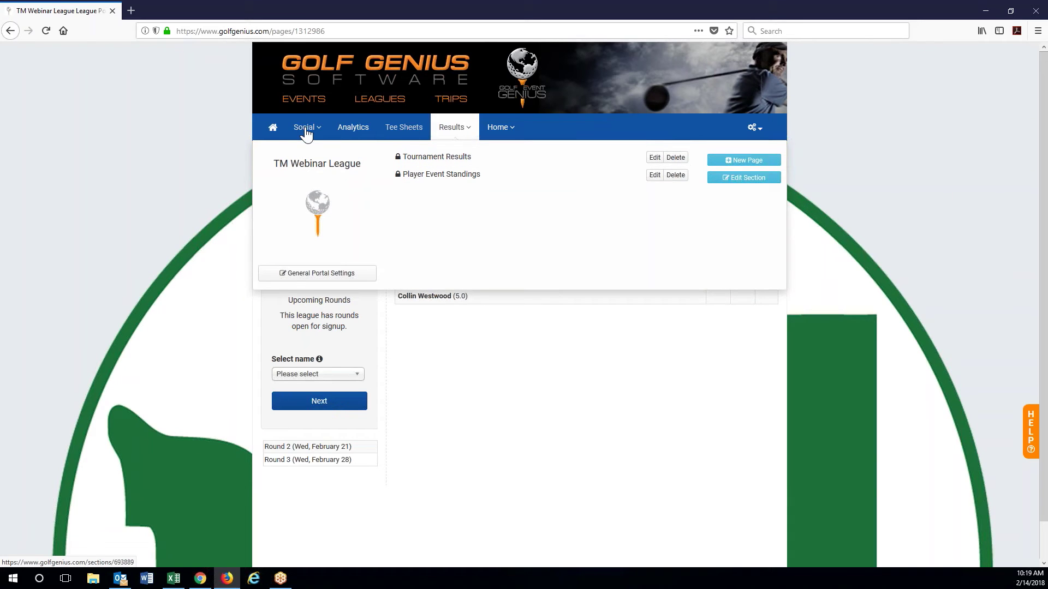
Reopen the Tee Sheets page settings and review the round choices, keeping Most Recent Round selected.
{"action": "mouse_move", "coordinate": [417, 133]}
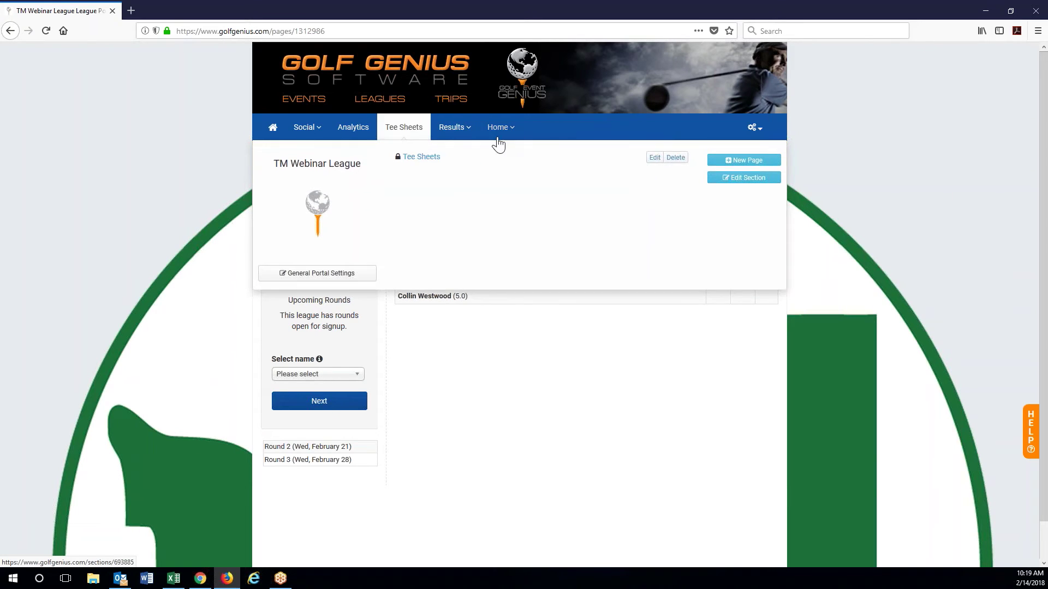
{"action": "left_click", "coordinate": [658, 159]}
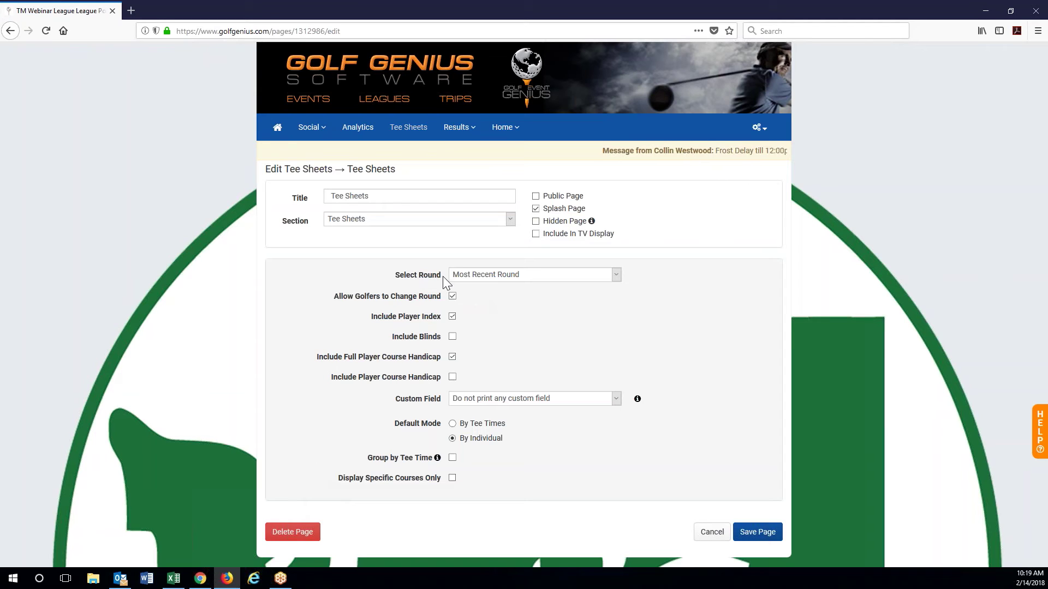
{"action": "left_click", "coordinate": [529, 276]}
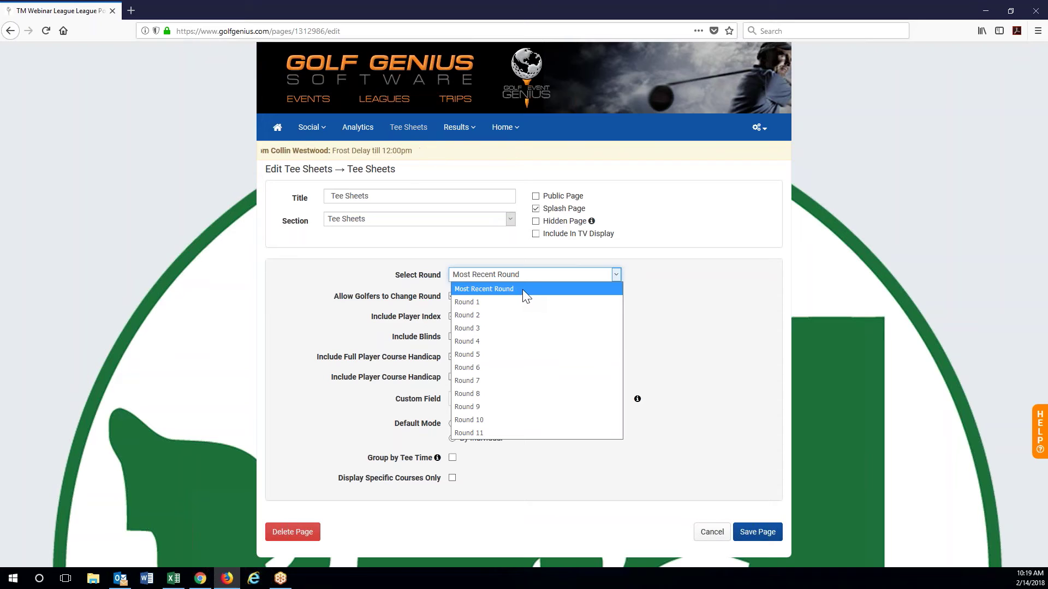
{"action": "left_click", "coordinate": [519, 290]}
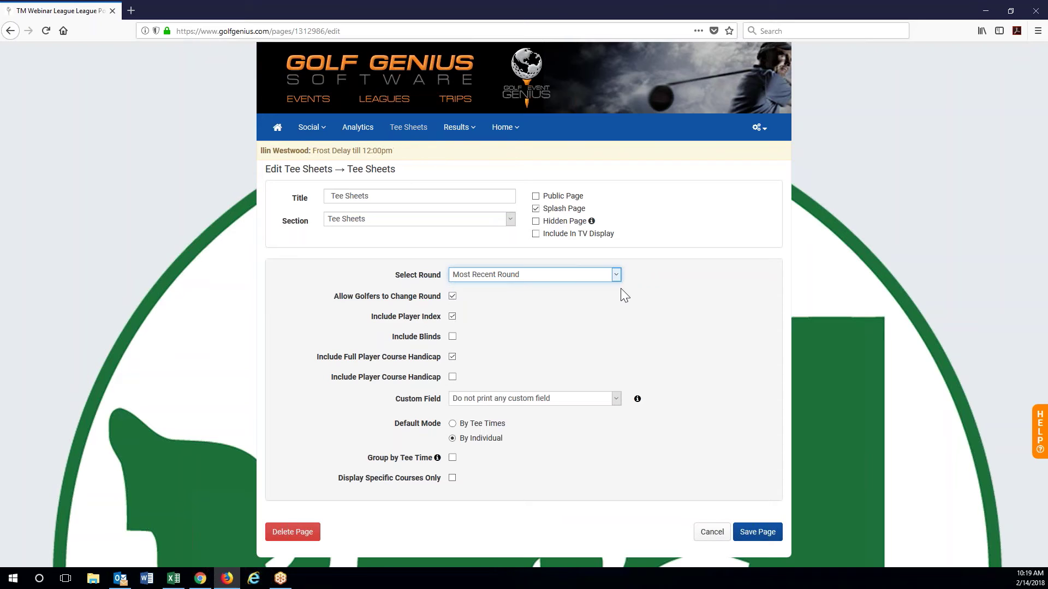
Examine the Tee Sheets page's round-change, custom field and Group by Tee Time options, keeping the current choices.
{"action": "left_click", "coordinate": [453, 296]}
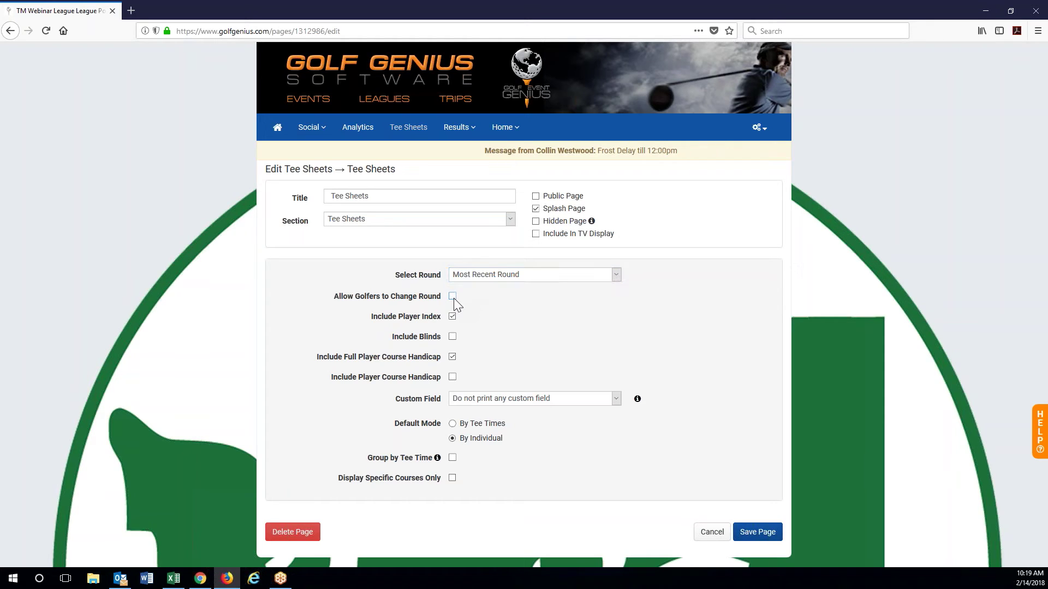
{"action": "left_click", "coordinate": [453, 295]}
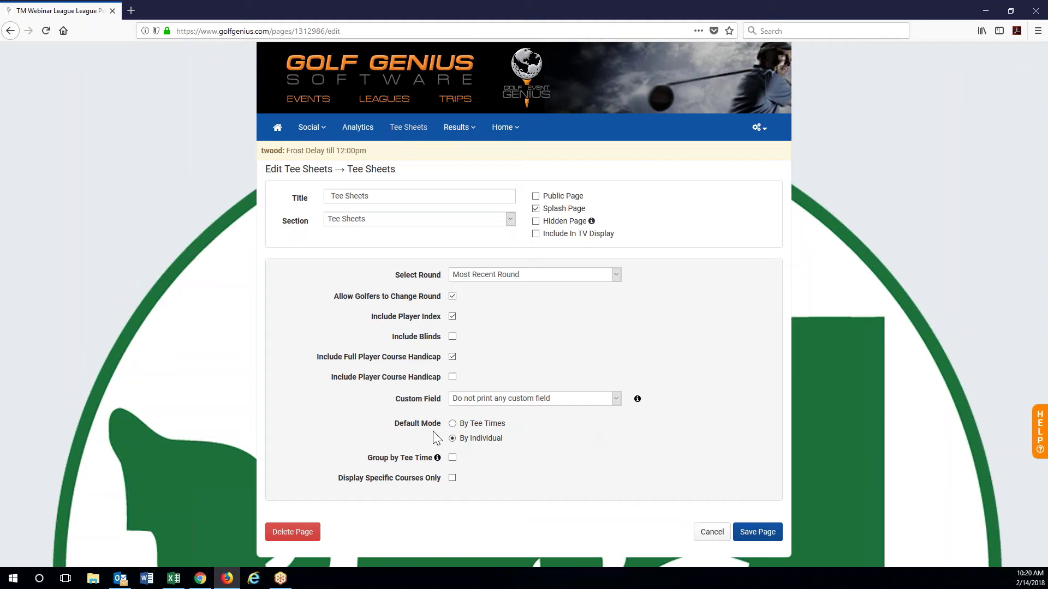
{"action": "left_click", "coordinate": [615, 400]}
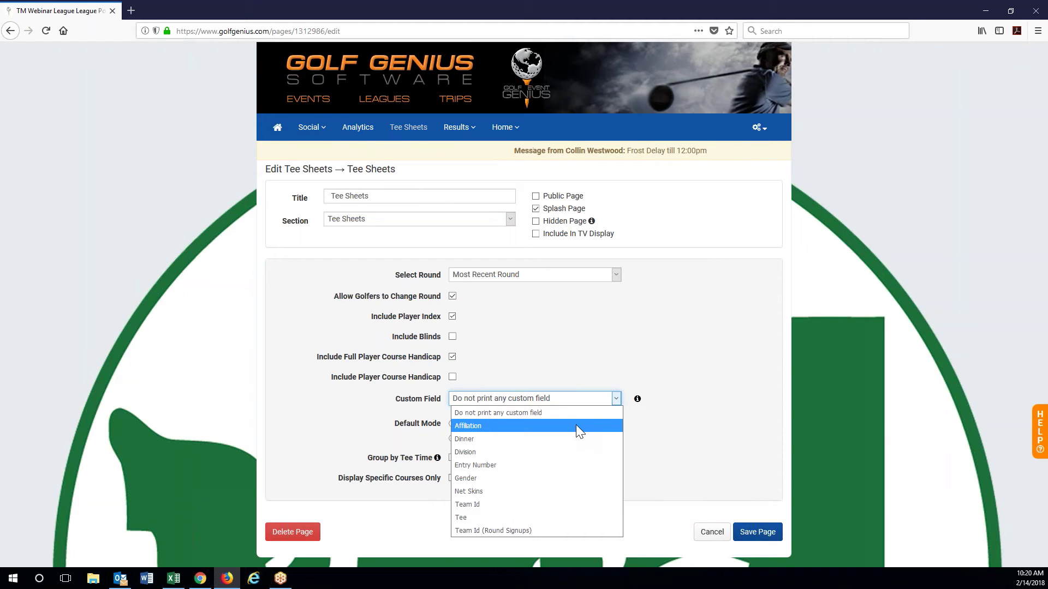
{"action": "left_click", "coordinate": [641, 446]}
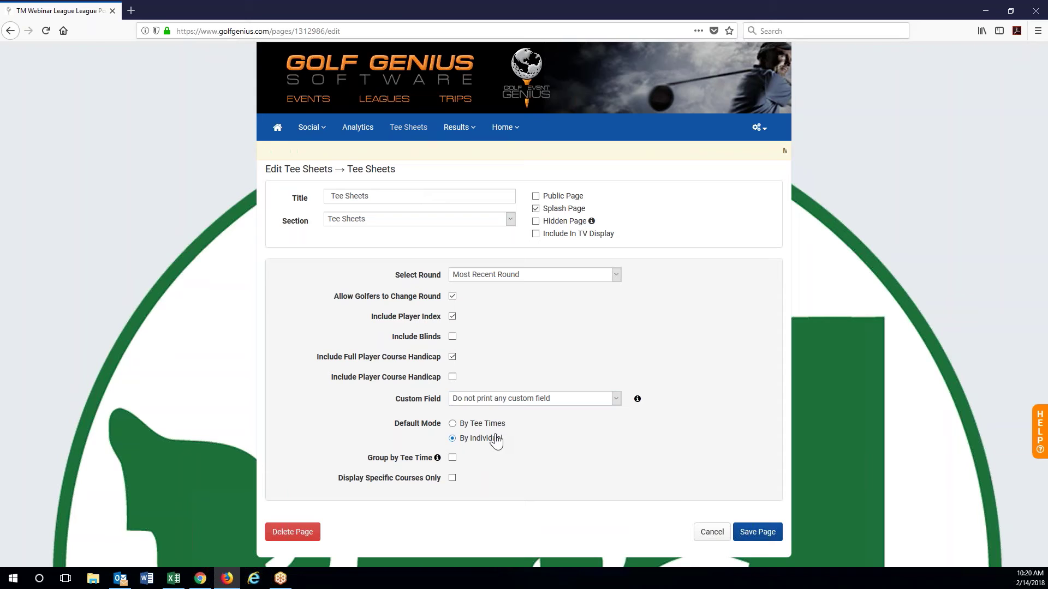
{"action": "mouse_move", "coordinate": [438, 461]}
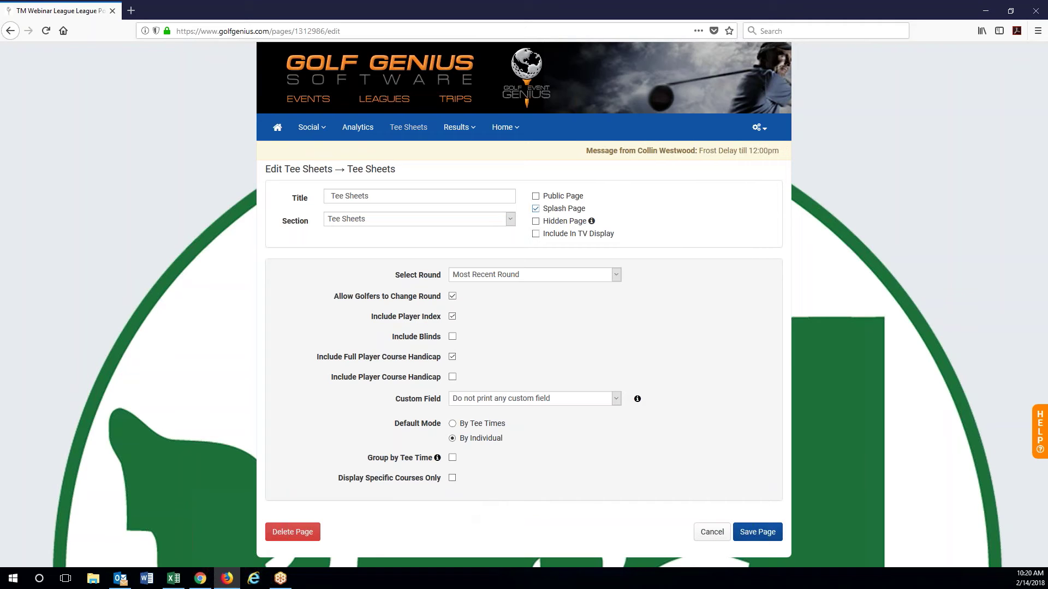
Turn off the splash page option for the Tee Sheets page, save it, and open the Tee Sheets section's settings.
{"action": "left_click", "coordinate": [556, 210]}
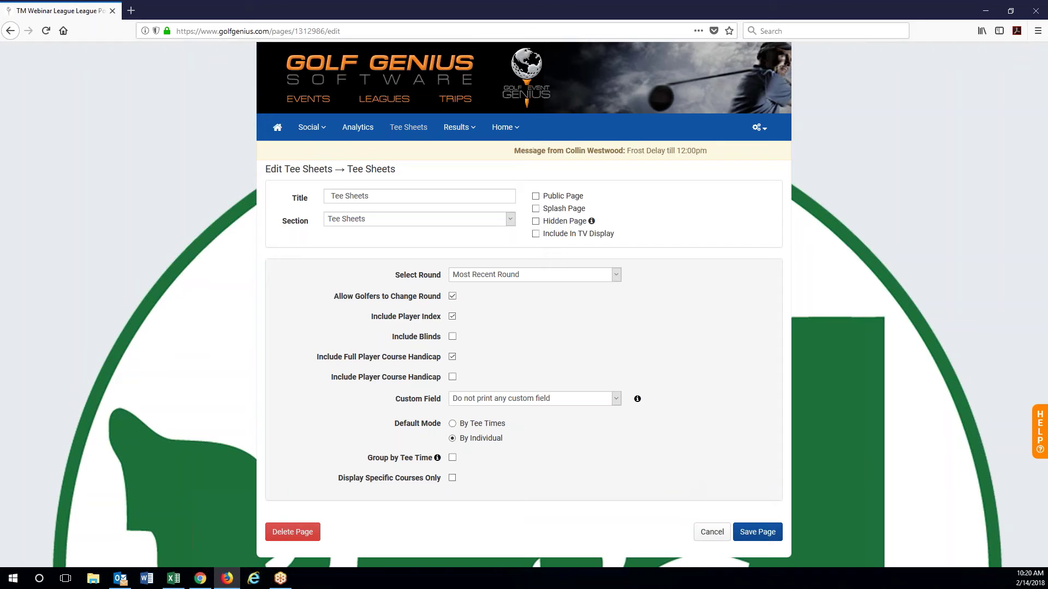
{"action": "left_click", "coordinate": [758, 532]}
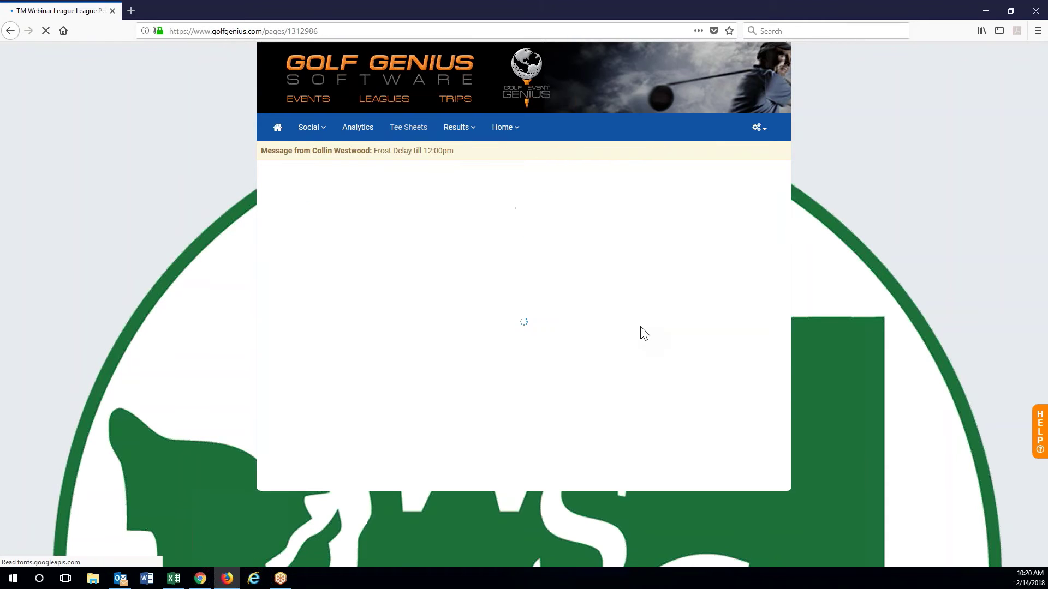
{"action": "left_click", "coordinate": [405, 131]}
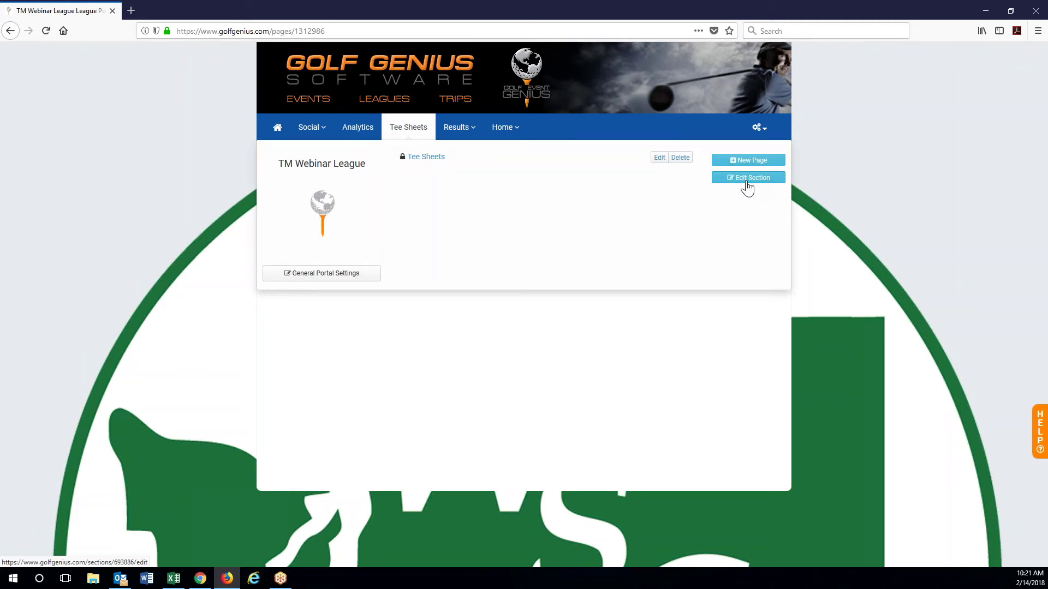
{"action": "left_click", "coordinate": [746, 179]}
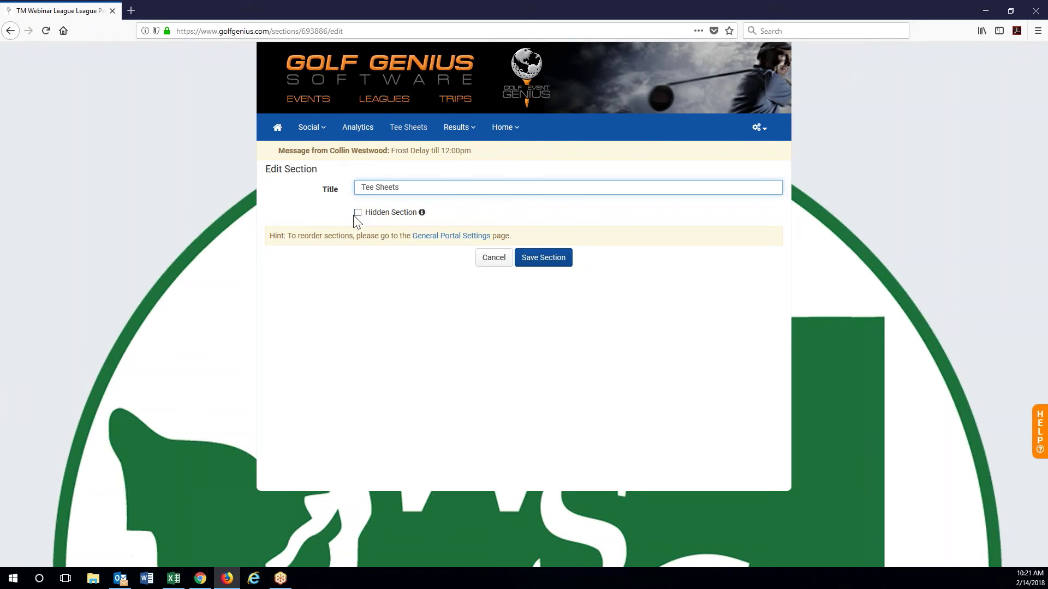
In the Social section's settings, mark the section as hidden and move Event Talk above Photo Stream.
{"action": "left_click", "coordinate": [313, 130]}
{"action": "left_click", "coordinate": [748, 178]}
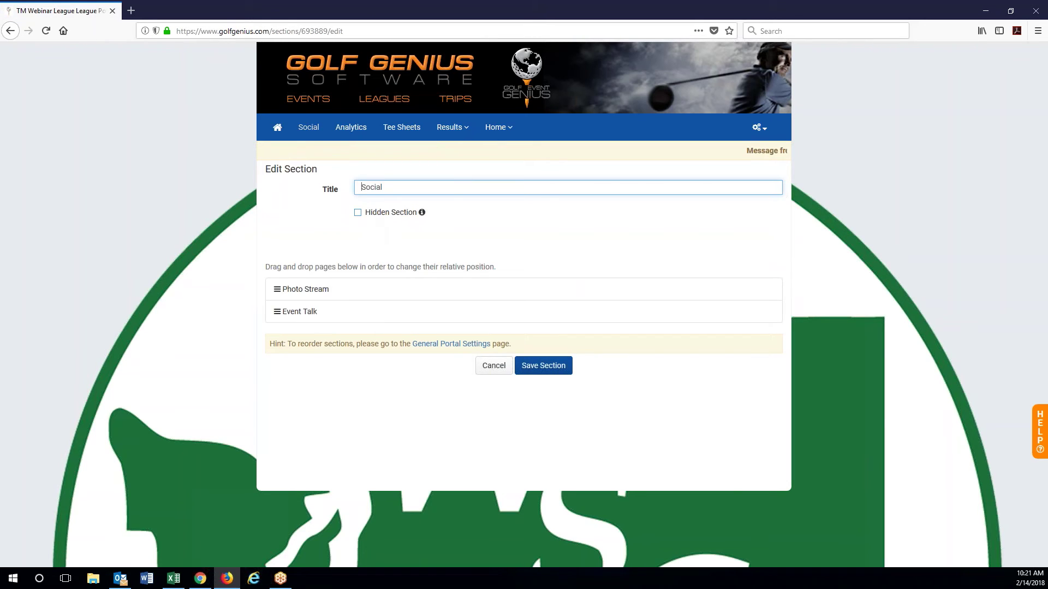
{"action": "left_click", "coordinate": [358, 214]}
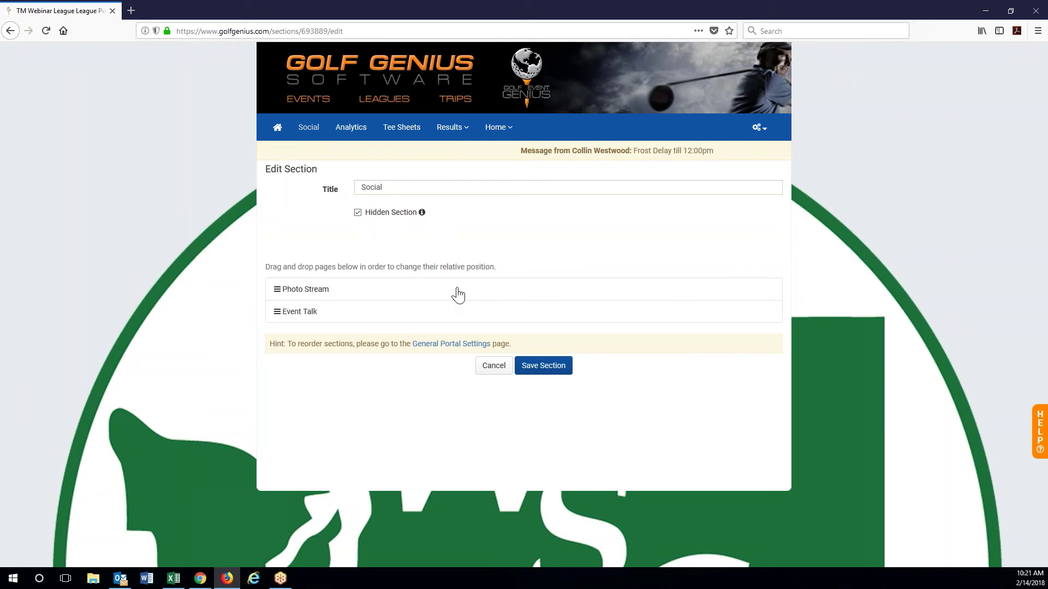
{"action": "mouse_move", "coordinate": [400, 131]}
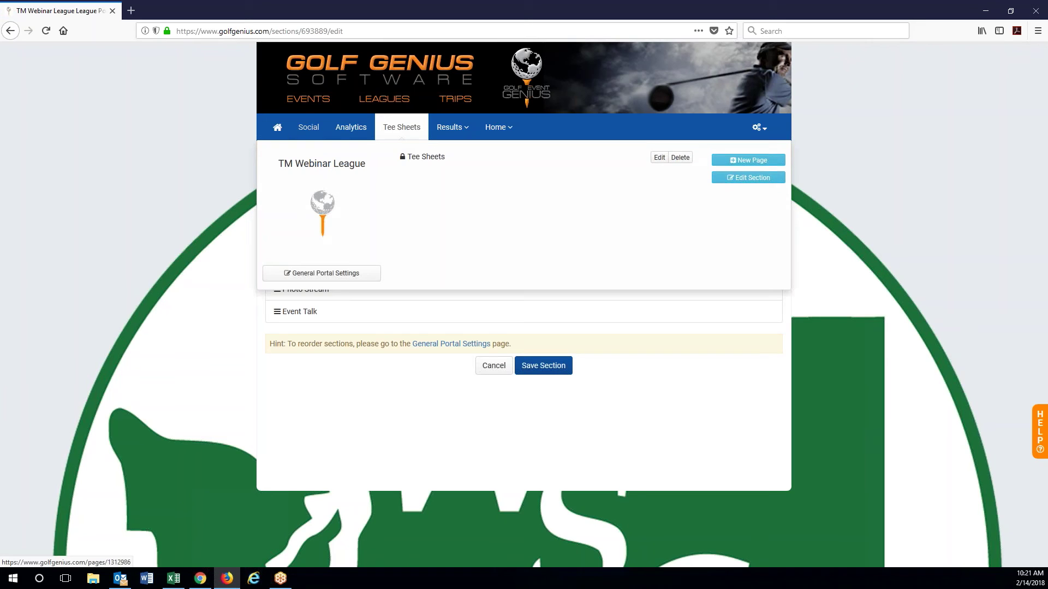
{"action": "left_click", "coordinate": [729, 179]}
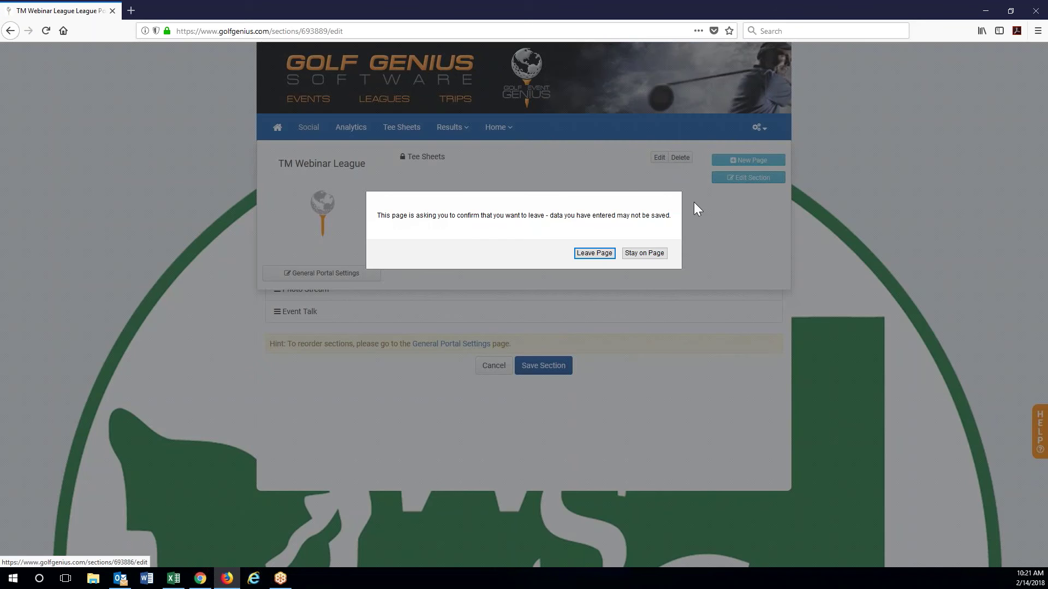
{"action": "left_click", "coordinate": [641, 254]}
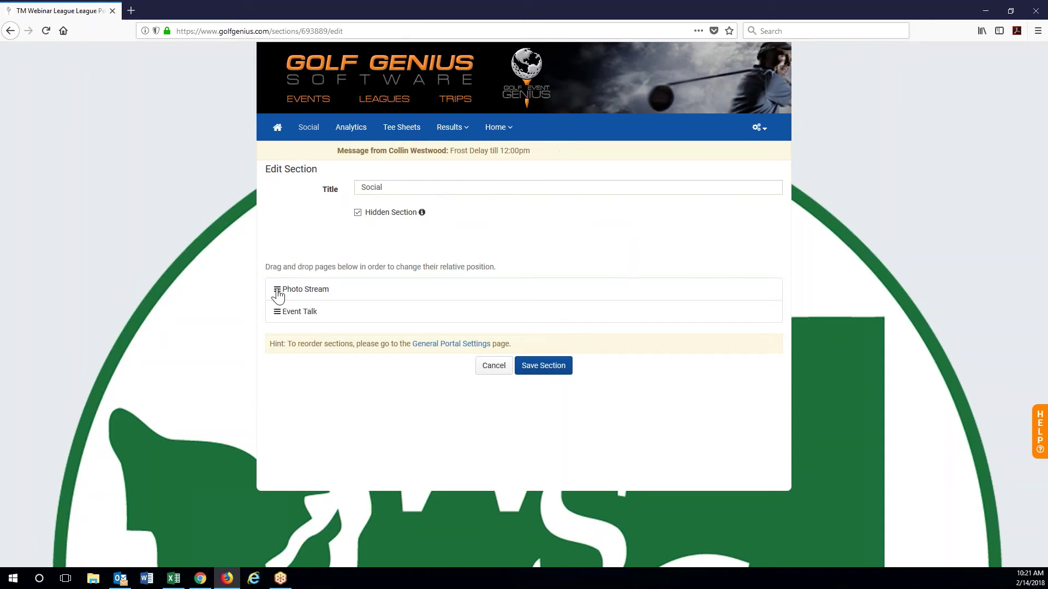
{"action": "mouse_move", "coordinate": [306, 131]}
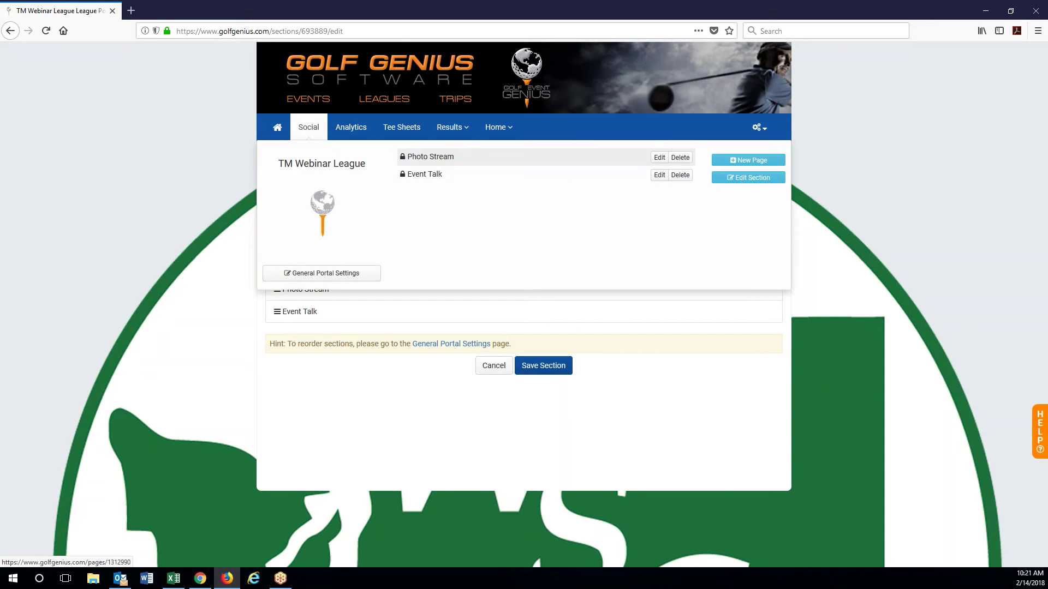
{"action": "left_click_drag", "start_coordinate": [293, 313], "coordinate": [289, 287]}
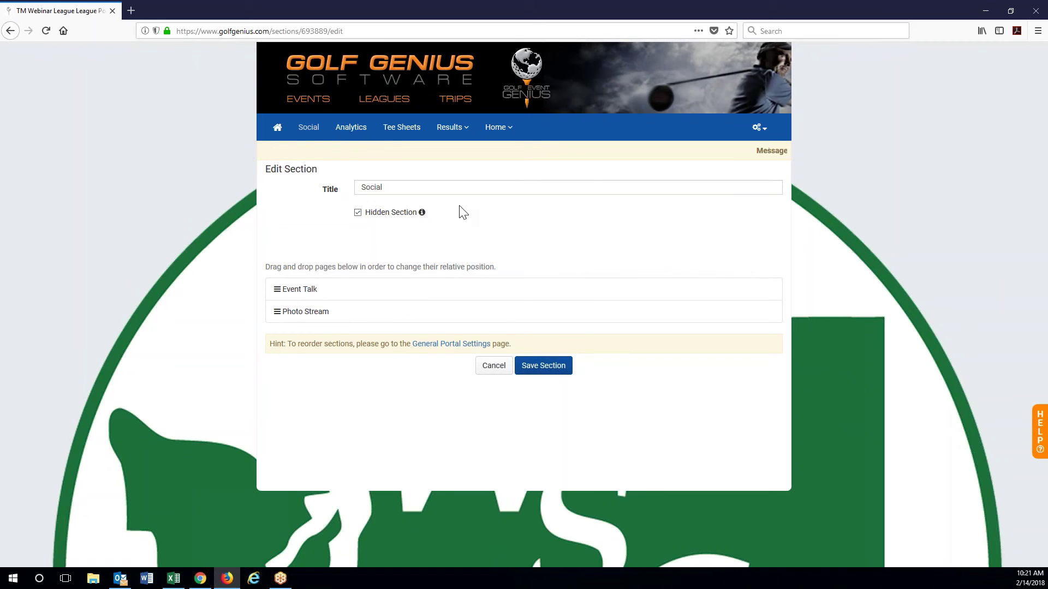
Start adding a new page to the Tee Sheets section, discarding the unsaved Social section changes.
{"action": "mouse_move", "coordinate": [411, 129]}
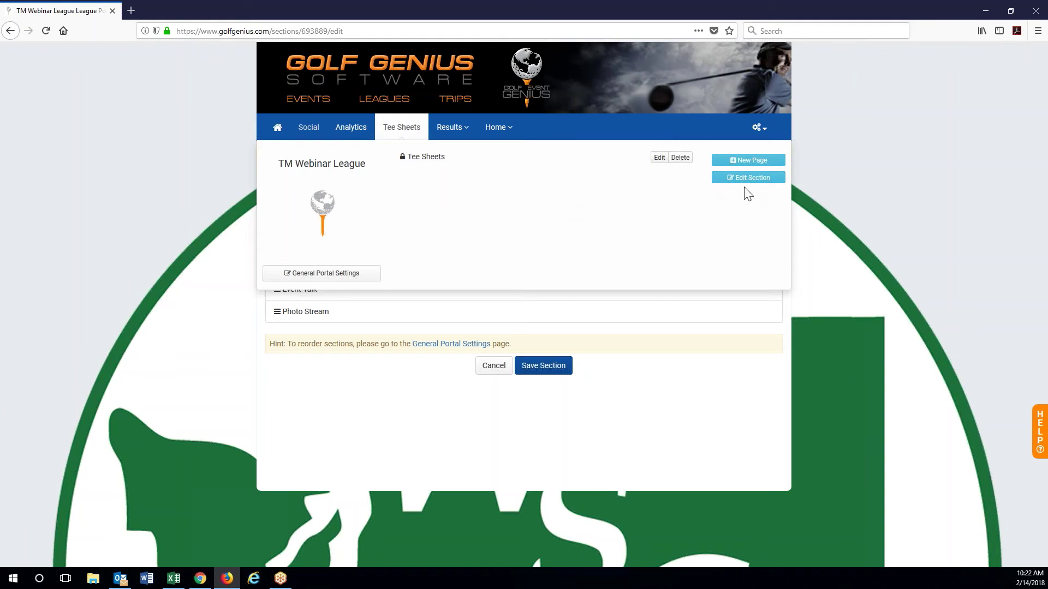
{"action": "left_click", "coordinate": [777, 165]}
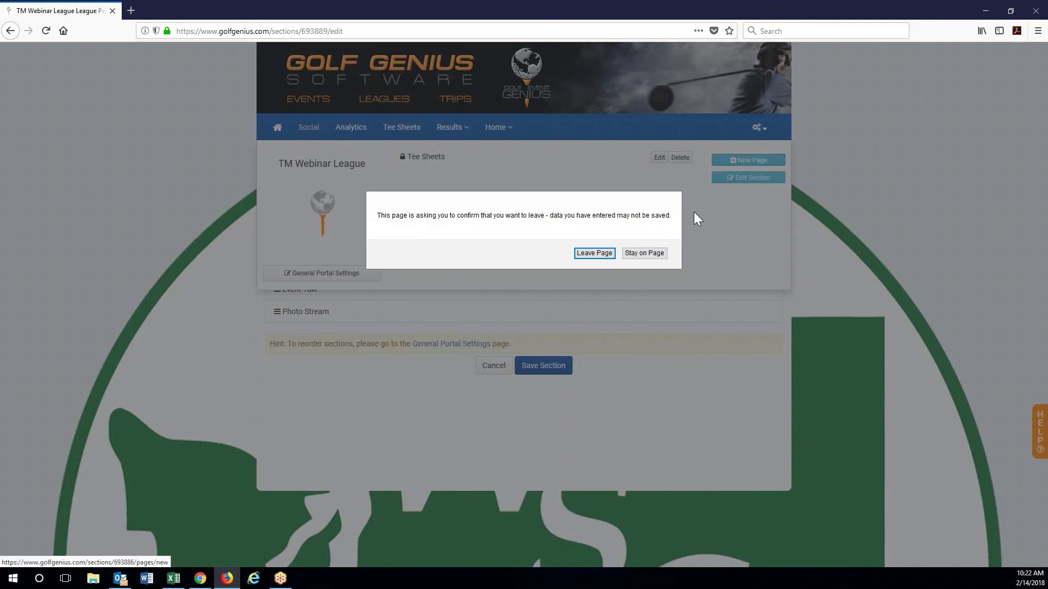
{"action": "left_click", "coordinate": [594, 253]}
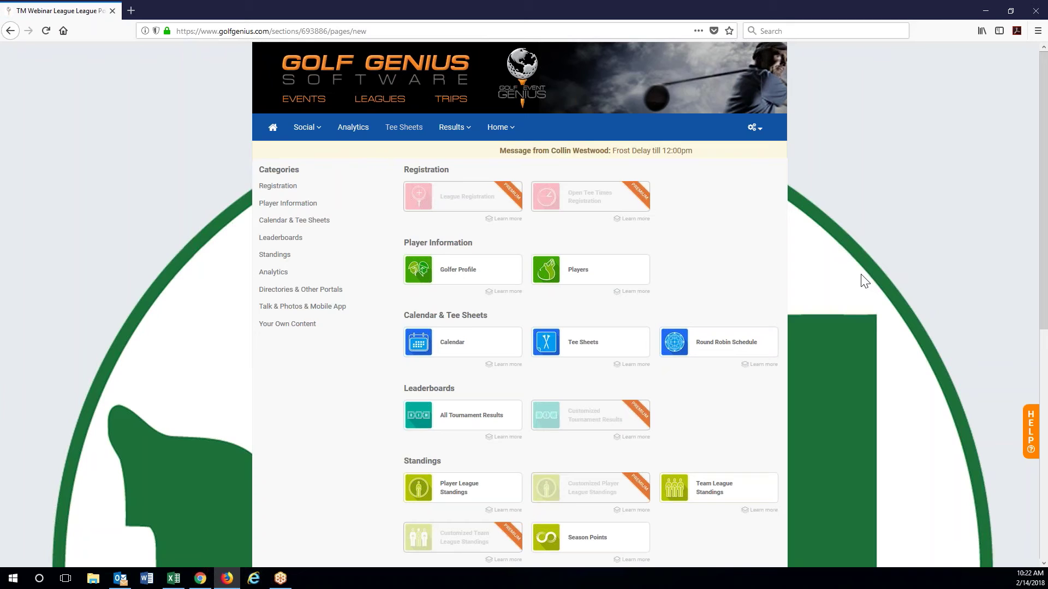
Browse the available portal page types across all categories, from Registration to Your Own Content.
{"action": "mouse_move", "coordinate": [513, 200]}
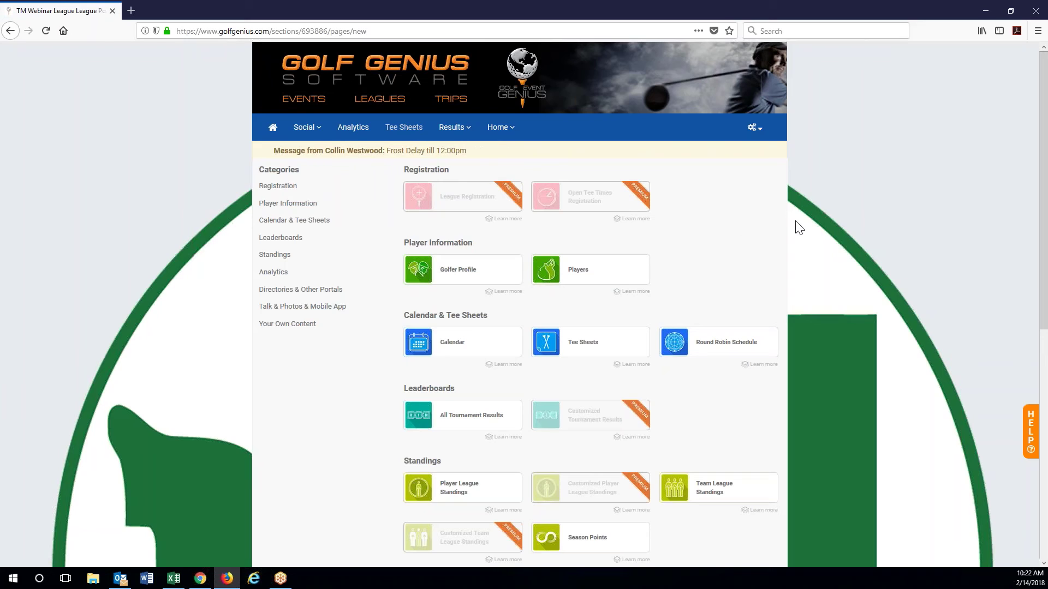
{"action": "scroll", "coordinate": [796, 227], "scroll_direction": "down", "scroll_amount": 1}
{"action": "scroll", "coordinate": [799, 227], "scroll_direction": "down", "scroll_amount": 1}
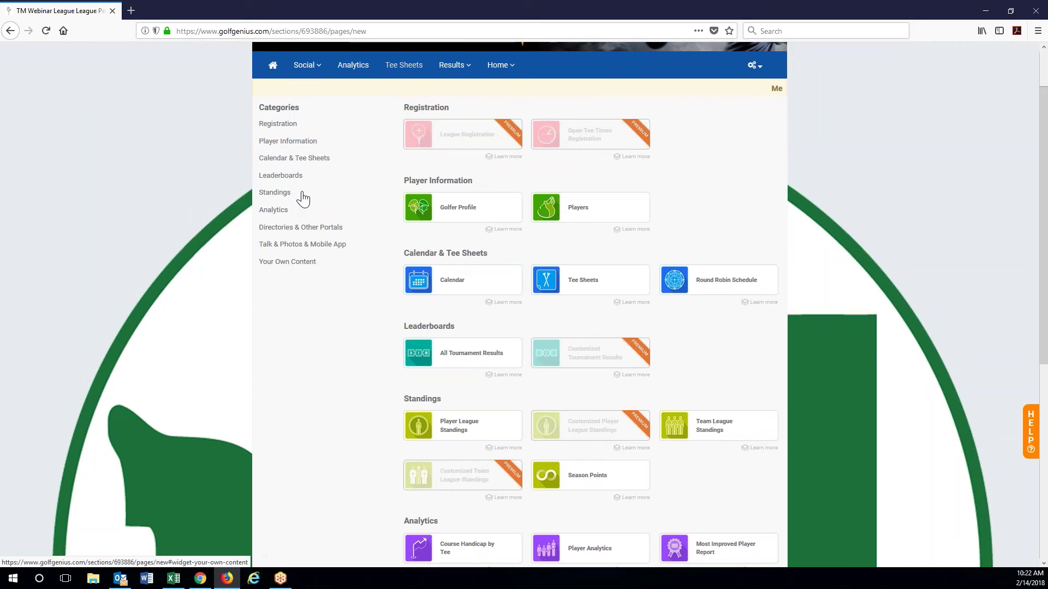
{"action": "scroll", "coordinate": [287, 299], "scroll_direction": "down", "scroll_amount": 2}
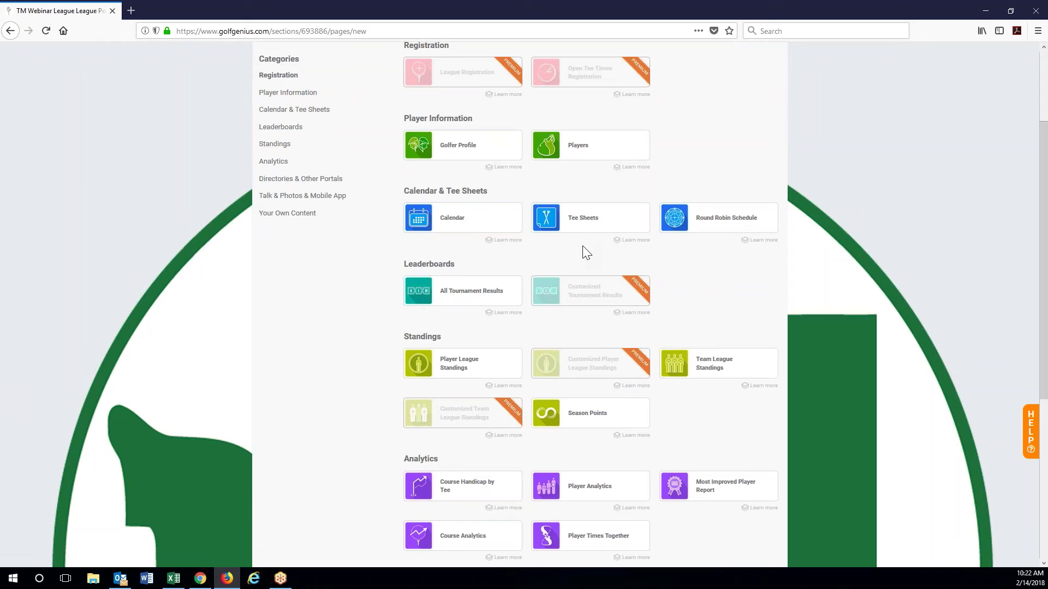
{"action": "scroll", "coordinate": [545, 218], "scroll_direction": "up", "scroll_amount": 2}
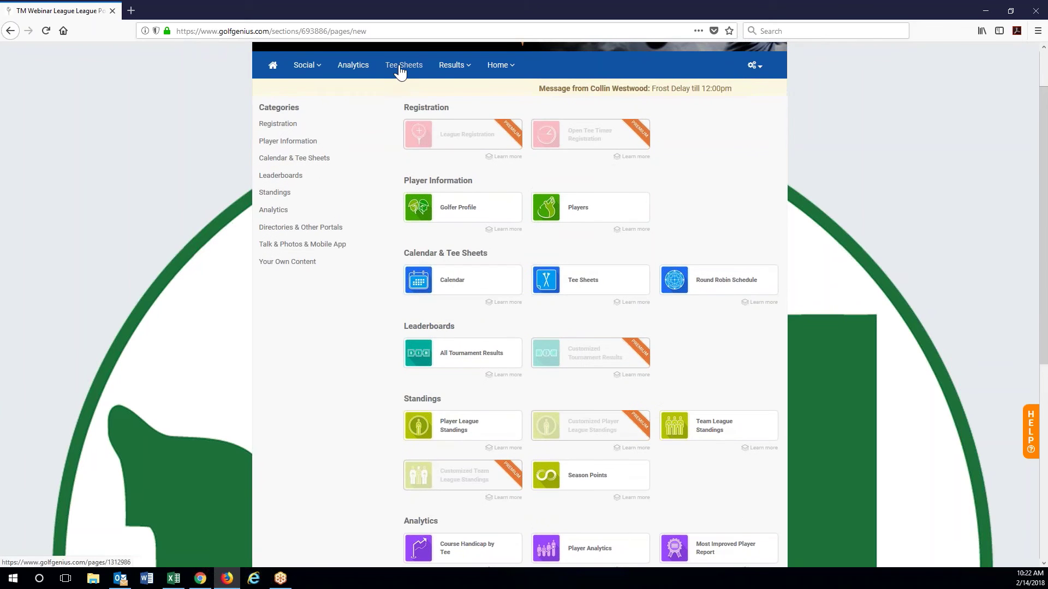
{"action": "mouse_move", "coordinate": [409, 69]}
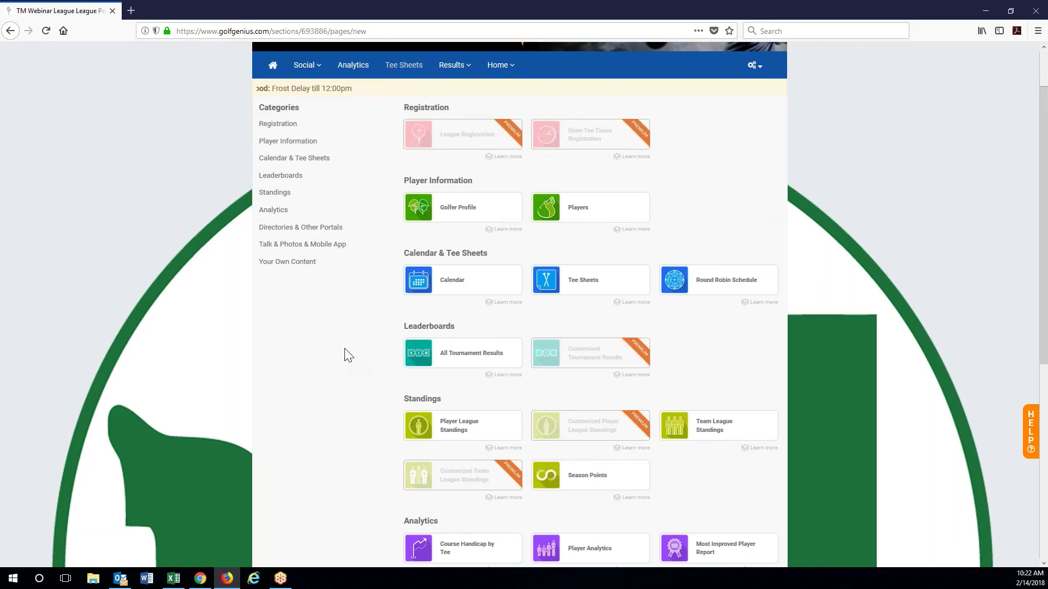
{"action": "scroll", "coordinate": [349, 356], "scroll_direction": "down", "scroll_amount": 2}
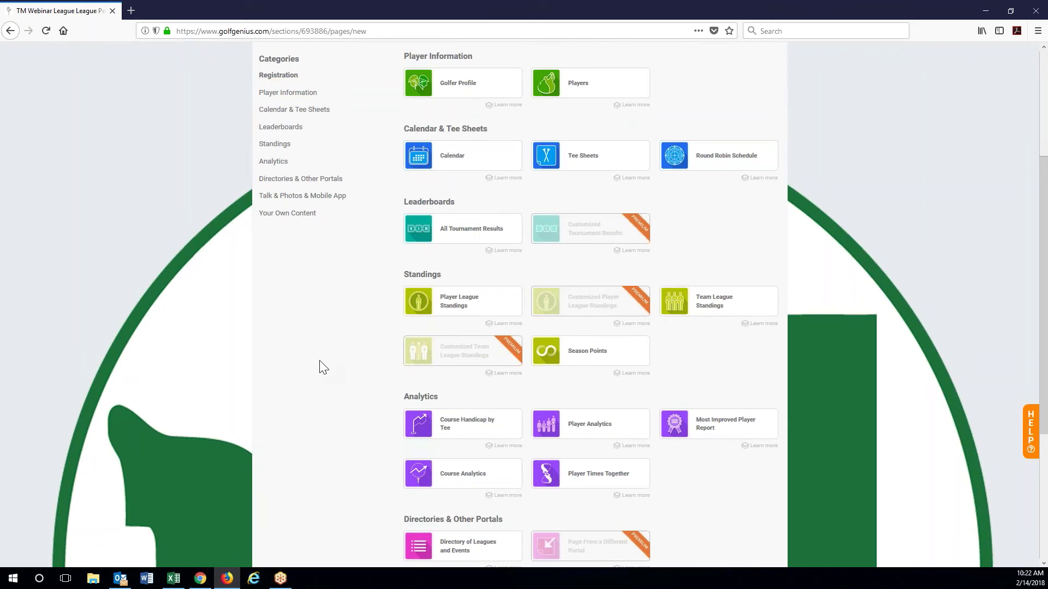
{"action": "scroll", "coordinate": [322, 365], "scroll_direction": "down", "scroll_amount": 1}
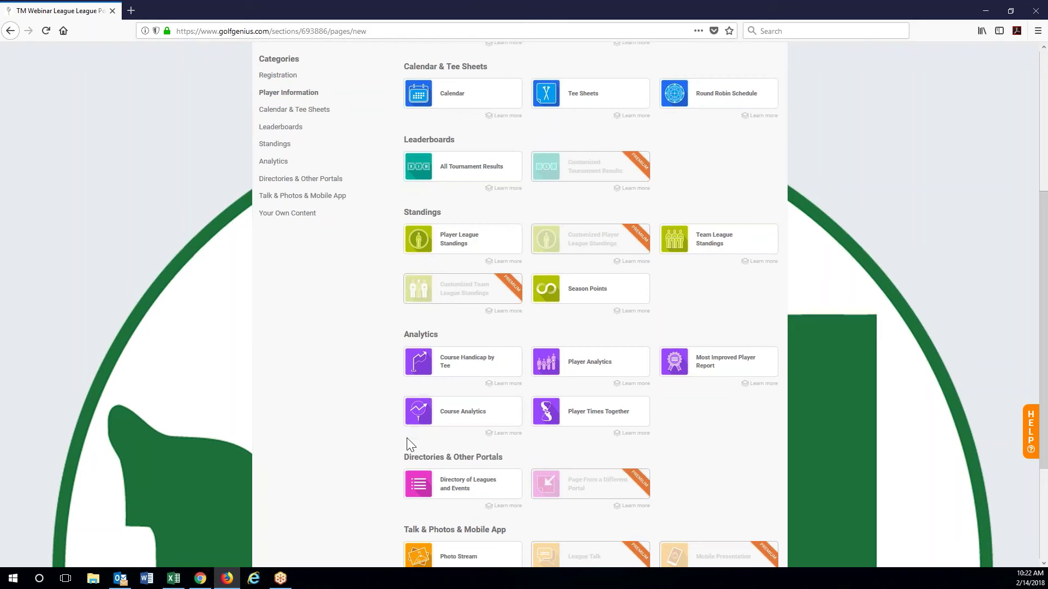
{"action": "scroll", "coordinate": [373, 469], "scroll_direction": "down", "scroll_amount": 2}
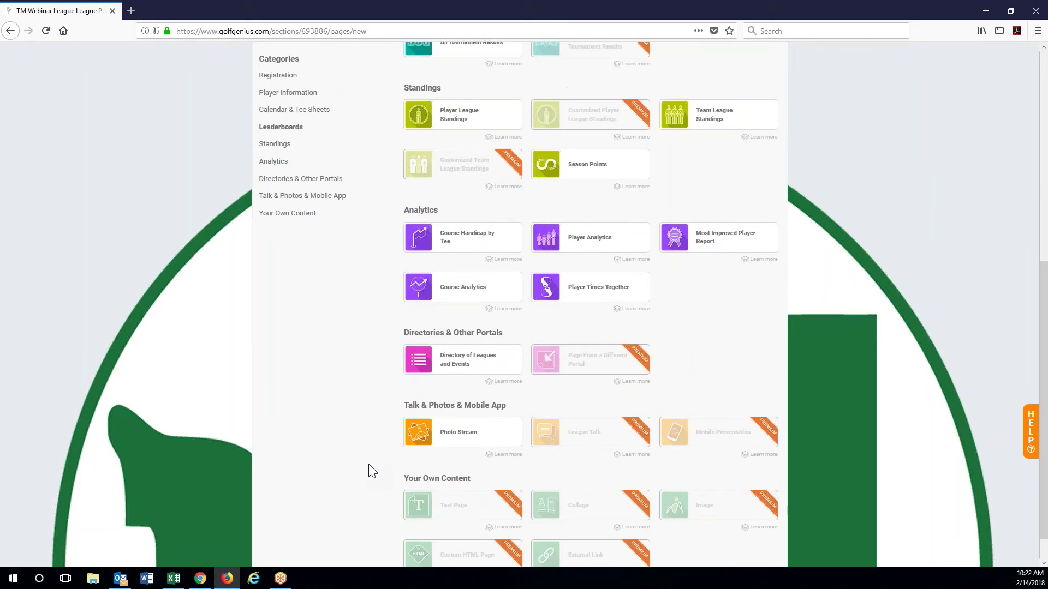
{"action": "scroll", "coordinate": [373, 470], "scroll_direction": "up", "scroll_amount": 5}
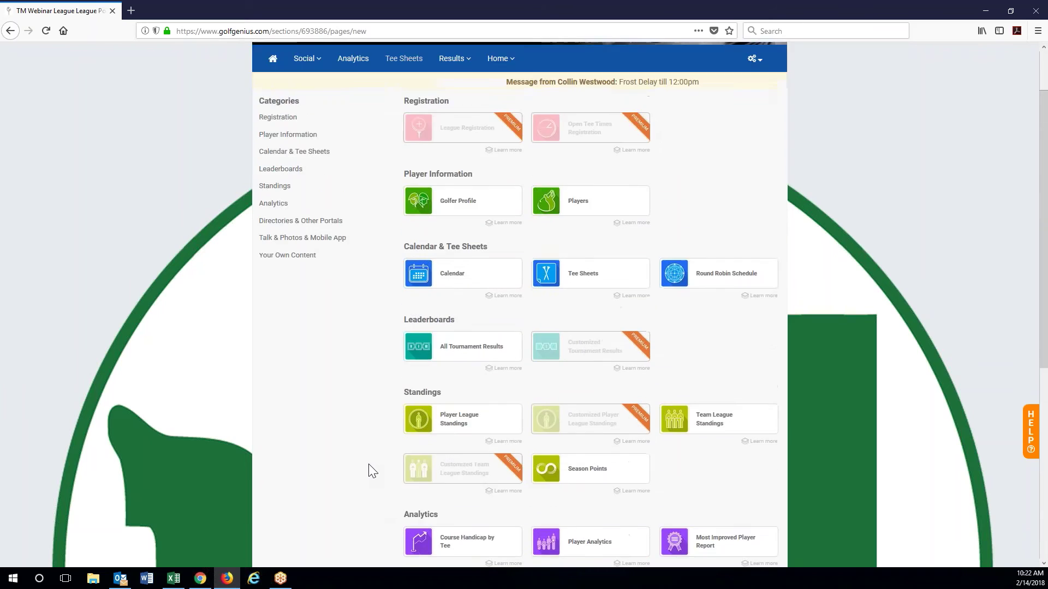
{"action": "scroll", "coordinate": [373, 471], "scroll_direction": "up", "scroll_amount": 1}
Examine the Golfer Profile, Calendar, Round Robin Schedule and Customized Tournament Results page types and the remaining categories down to Your Own Content.
{"action": "mouse_move", "coordinate": [461, 275]}
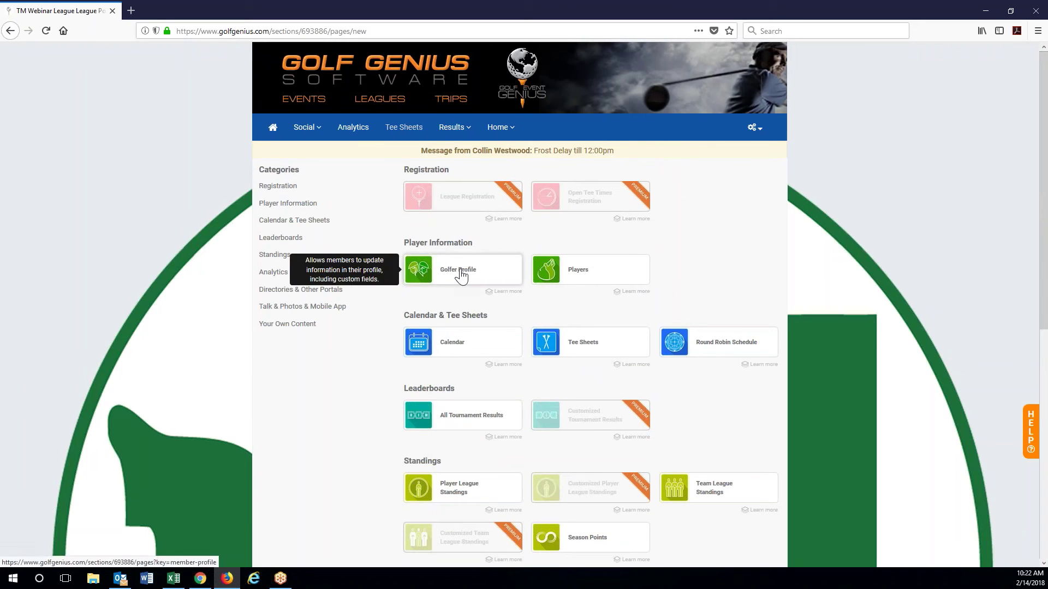
{"action": "scroll", "coordinate": [787, 438], "scroll_direction": "down", "scroll_amount": 1}
{"action": "mouse_move", "coordinate": [446, 299]}
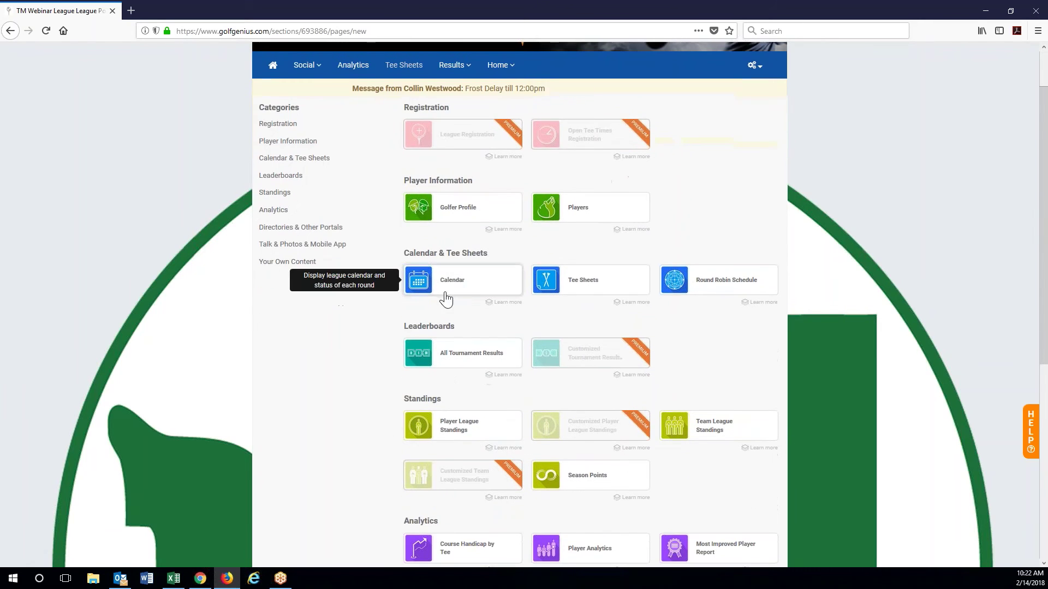
{"action": "mouse_move", "coordinate": [726, 292]}
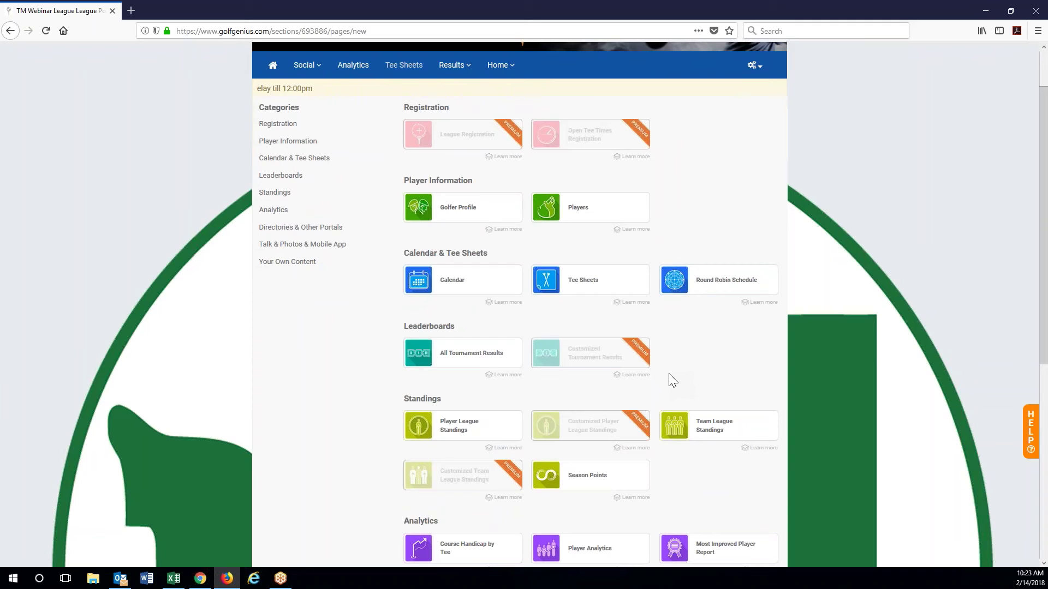
{"action": "mouse_move", "coordinate": [644, 355]}
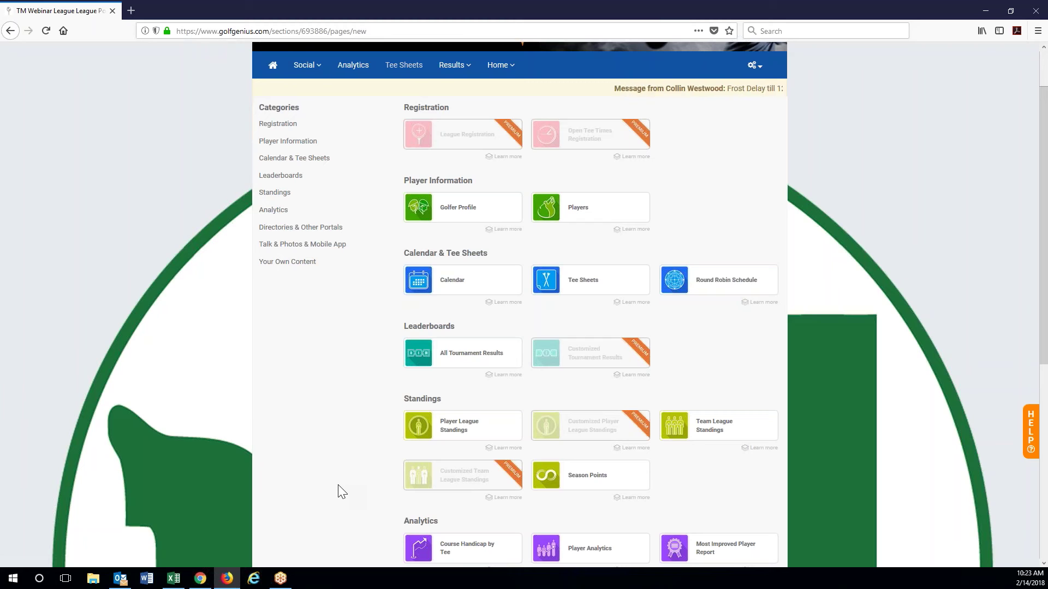
{"action": "scroll", "coordinate": [341, 491], "scroll_direction": "down", "scroll_amount": 2}
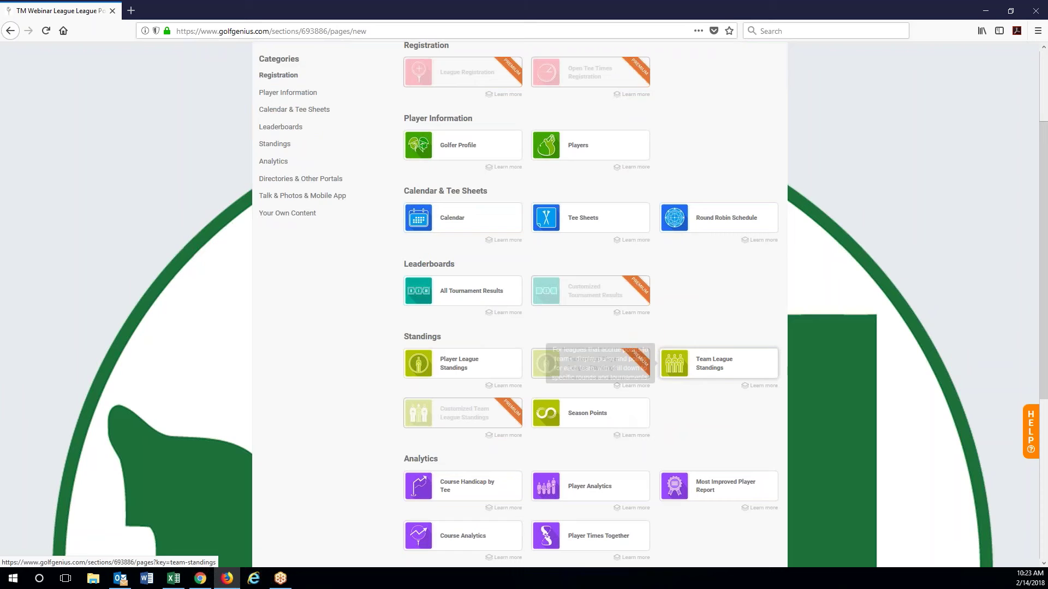
{"action": "scroll", "coordinate": [345, 424], "scroll_direction": "down", "scroll_amount": 2}
{"action": "scroll", "coordinate": [345, 424], "scroll_direction": "down", "scroll_amount": 4}
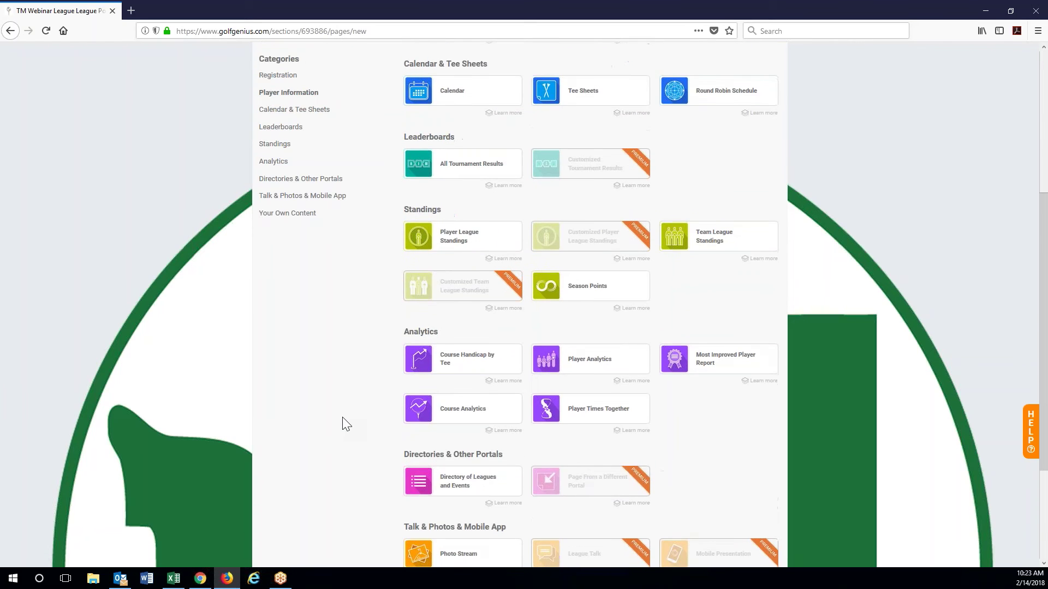
{"action": "scroll", "coordinate": [345, 424], "scroll_direction": "down", "scroll_amount": 1}
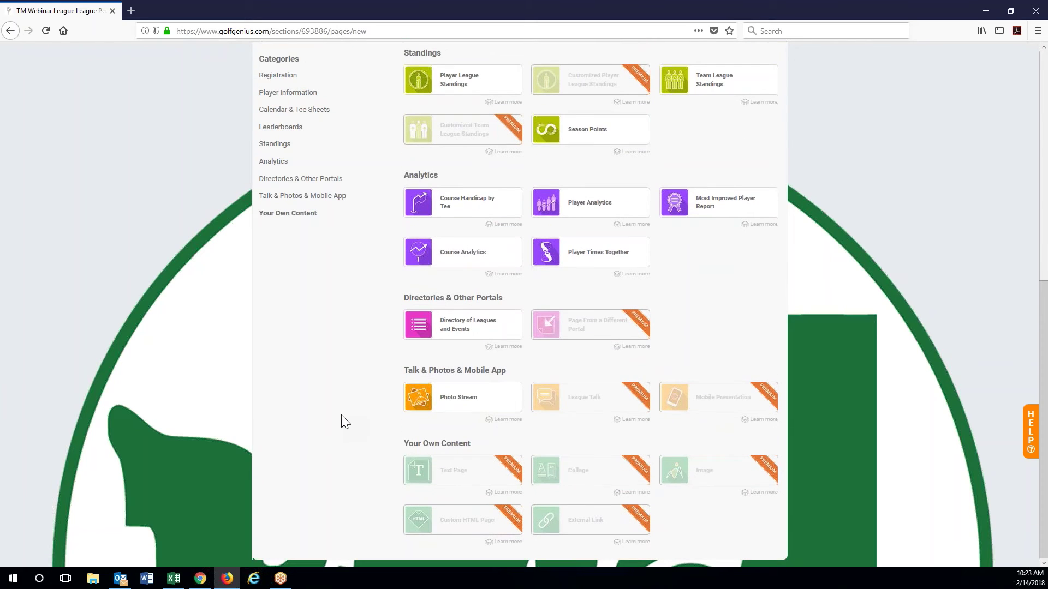
Add a Calendar page from the Calendar & Tee Sheets category to the Tee Sheets section.
{"action": "scroll", "coordinate": [344, 422], "scroll_direction": "up", "scroll_amount": 4}
{"action": "right_click", "coordinate": [339, 416]}
{"action": "left_click", "coordinate": [339, 388]}
{"action": "scroll", "coordinate": [339, 388], "scroll_direction": "up", "scroll_amount": 2}
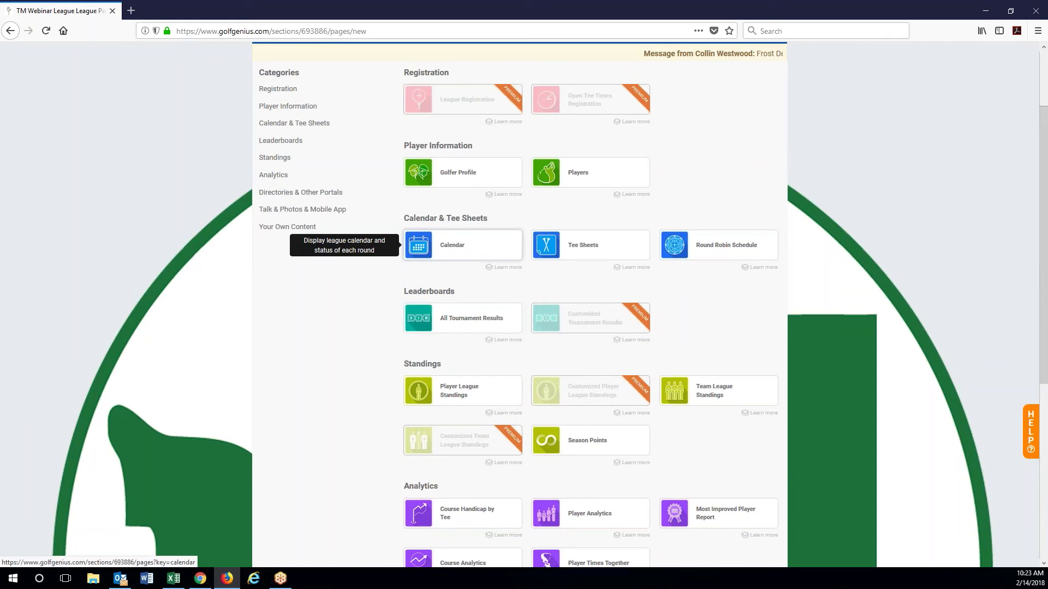
{"action": "left_click", "coordinate": [462, 245]}
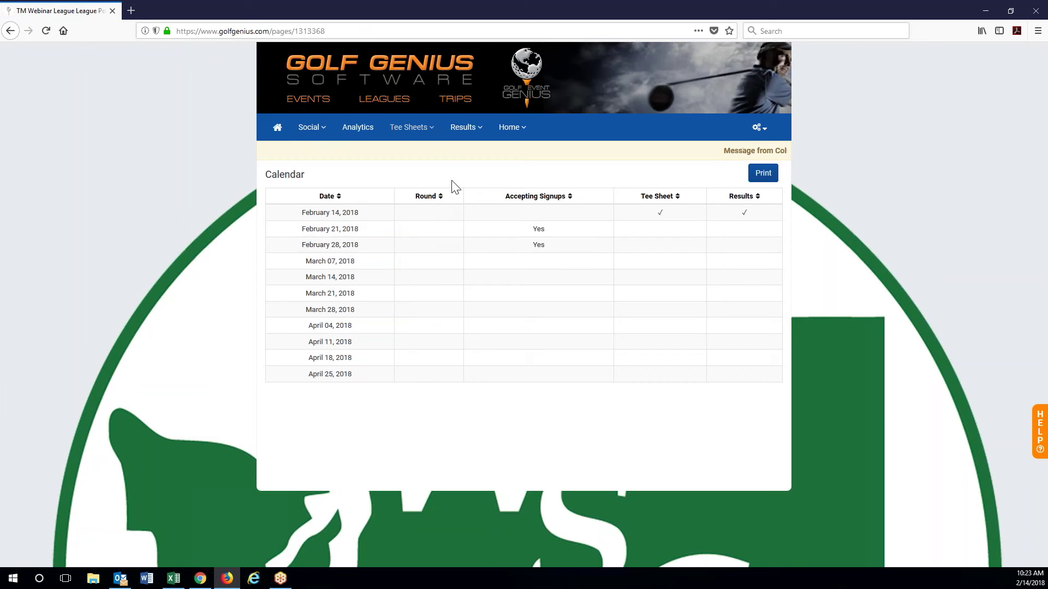
Review the Tee Sheets section's page list and the Calendar page's signup, tee sheet and results columns.
{"action": "left_click", "coordinate": [413, 134]}
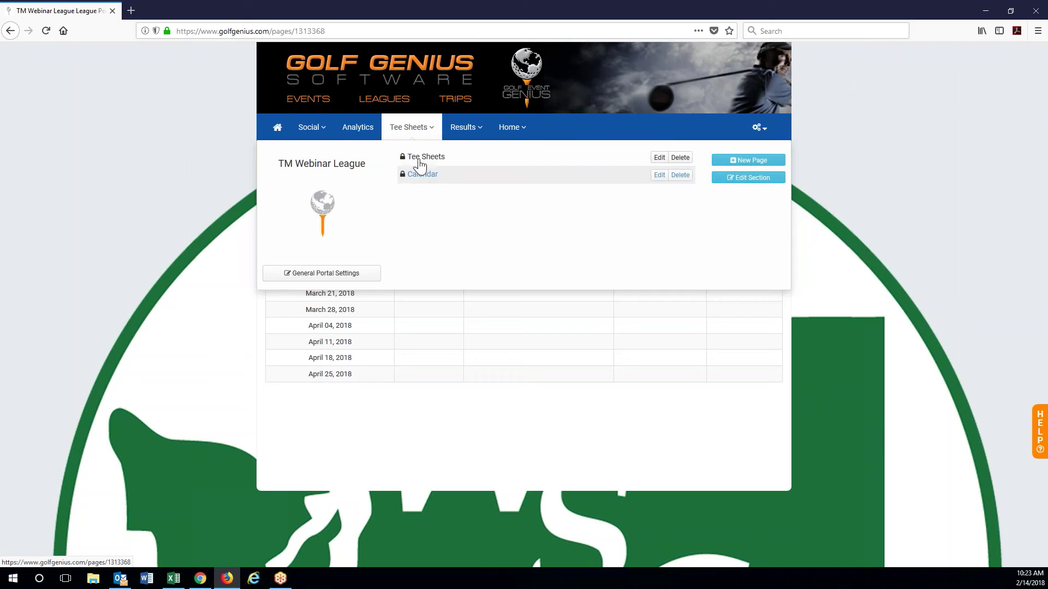
{"action": "left_click", "coordinate": [484, 435]}
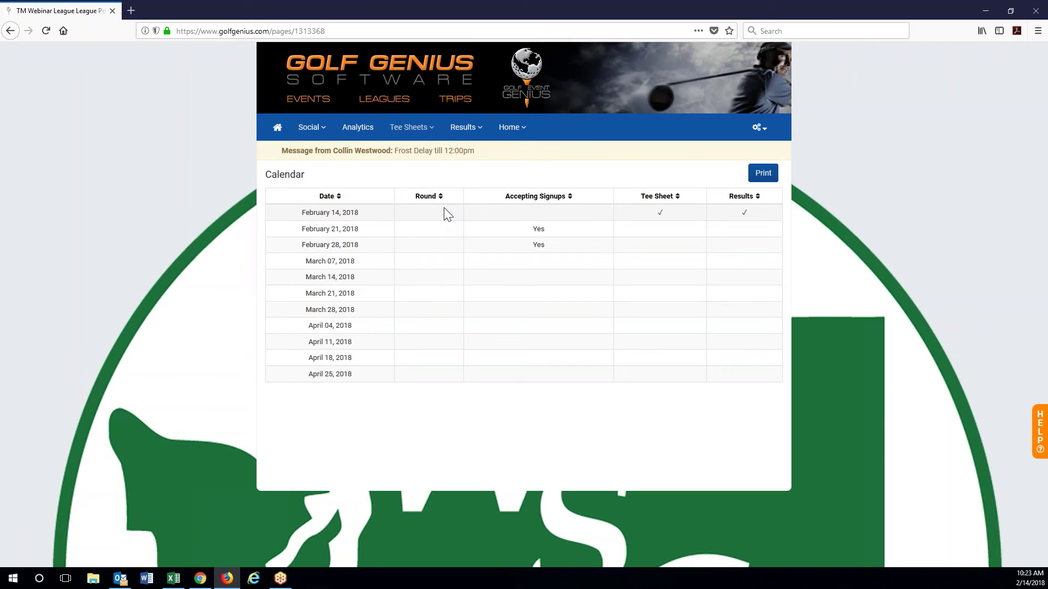
{"action": "left_click_drag", "start_coordinate": [437, 390], "coordinate": [435, 322]}
{"action": "left_click", "coordinate": [435, 322]}
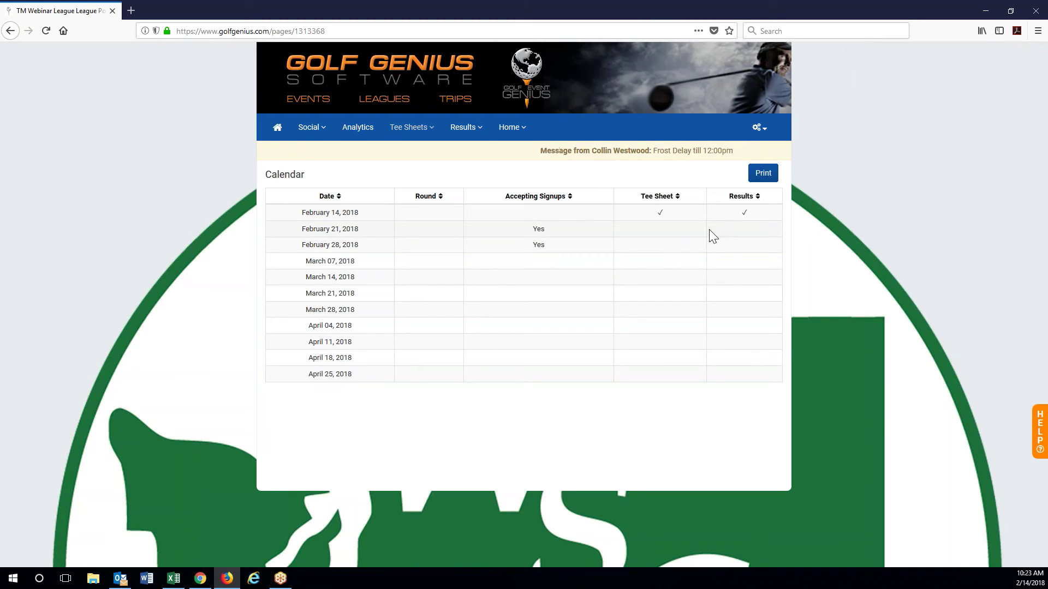
Open the Calendar page's settings from the Tee Sheets section, review its visibility options and save the page.
{"action": "left_click", "coordinate": [416, 129]}
{"action": "left_click", "coordinate": [660, 176]}
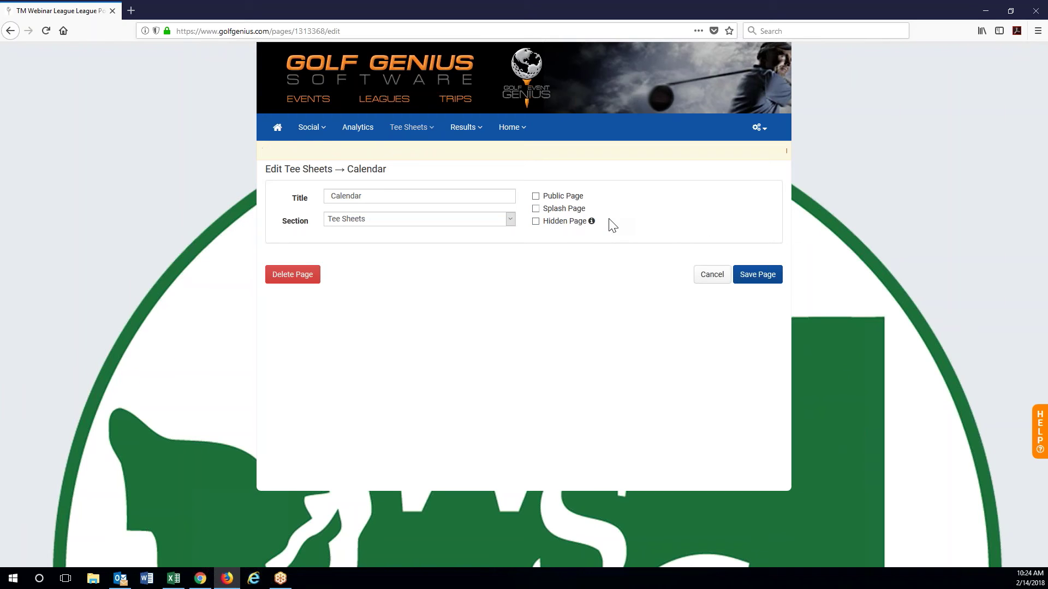
{"action": "left_click", "coordinate": [769, 279]}
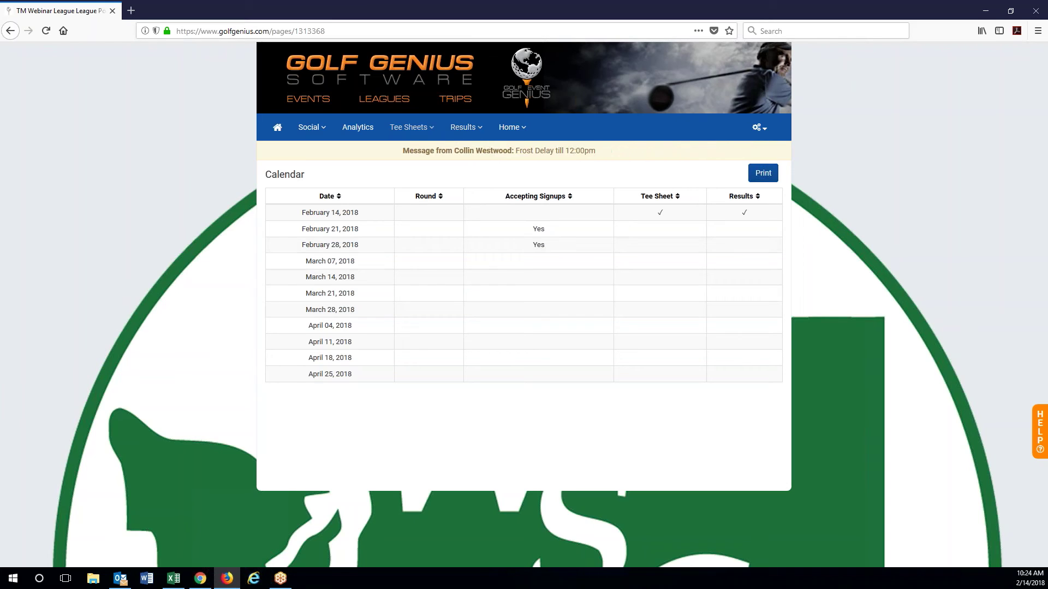
Examine the Tournament Results page for Round 1, collapsing and re-expanding the Low Net Player v. Field results.
{"action": "mouse_move", "coordinate": [461, 132]}
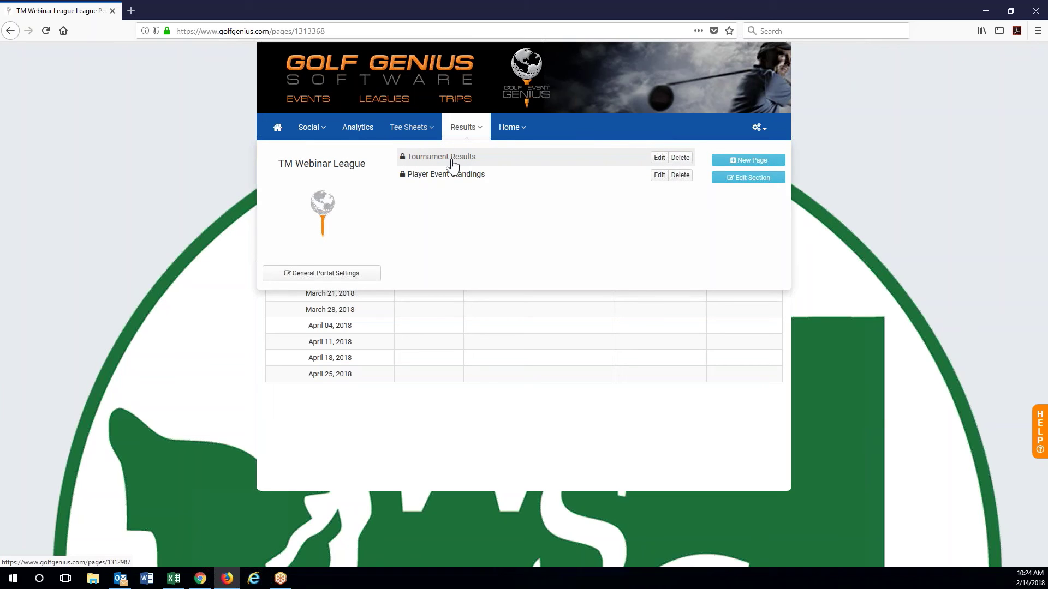
{"action": "left_click", "coordinate": [452, 158]}
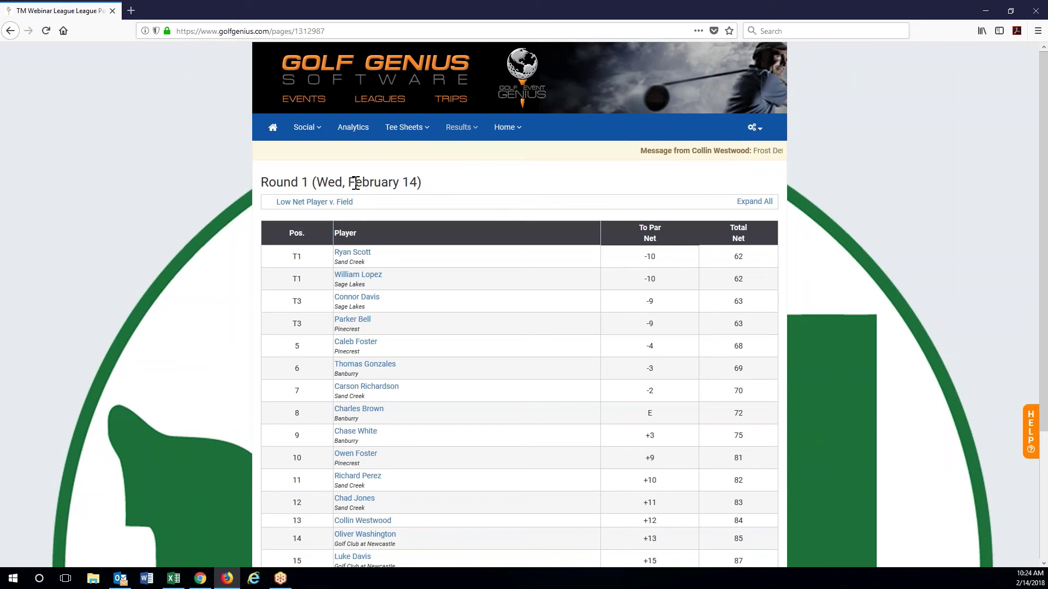
{"action": "scroll", "coordinate": [257, 257], "scroll_direction": "down", "scroll_amount": 5}
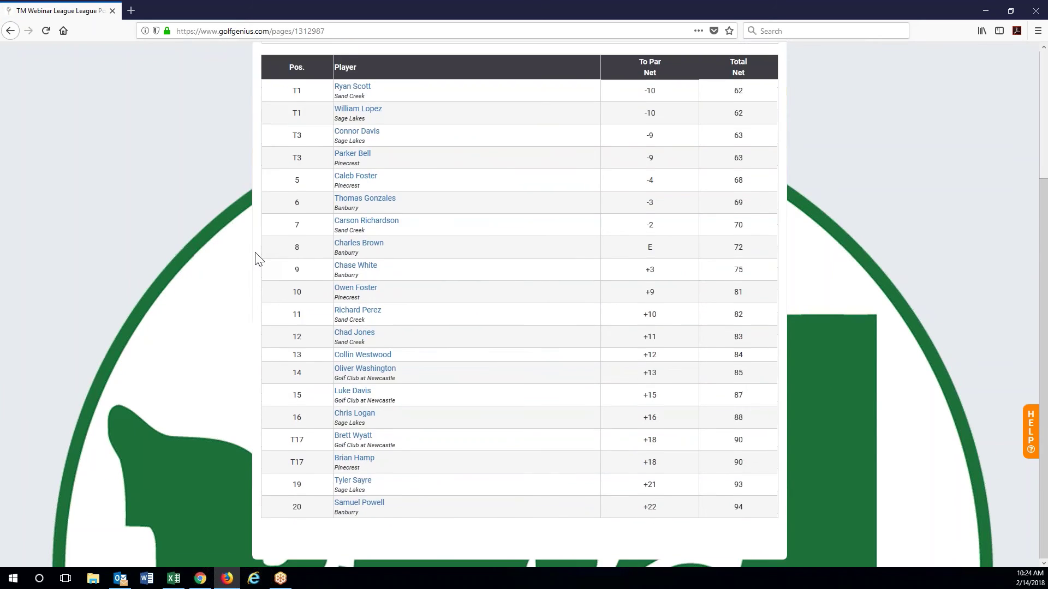
{"action": "scroll", "coordinate": [257, 257], "scroll_direction": "up", "scroll_amount": 4}
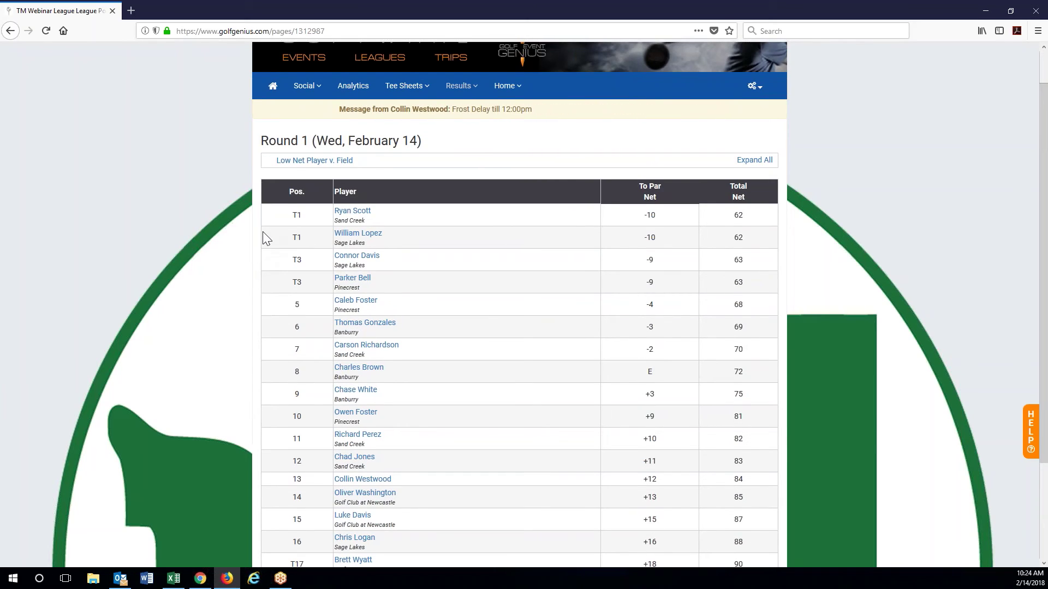
{"action": "scroll", "coordinate": [264, 235], "scroll_direction": "down", "scroll_amount": 1}
{"action": "scroll", "coordinate": [263, 231], "scroll_direction": "down", "scroll_amount": 2}
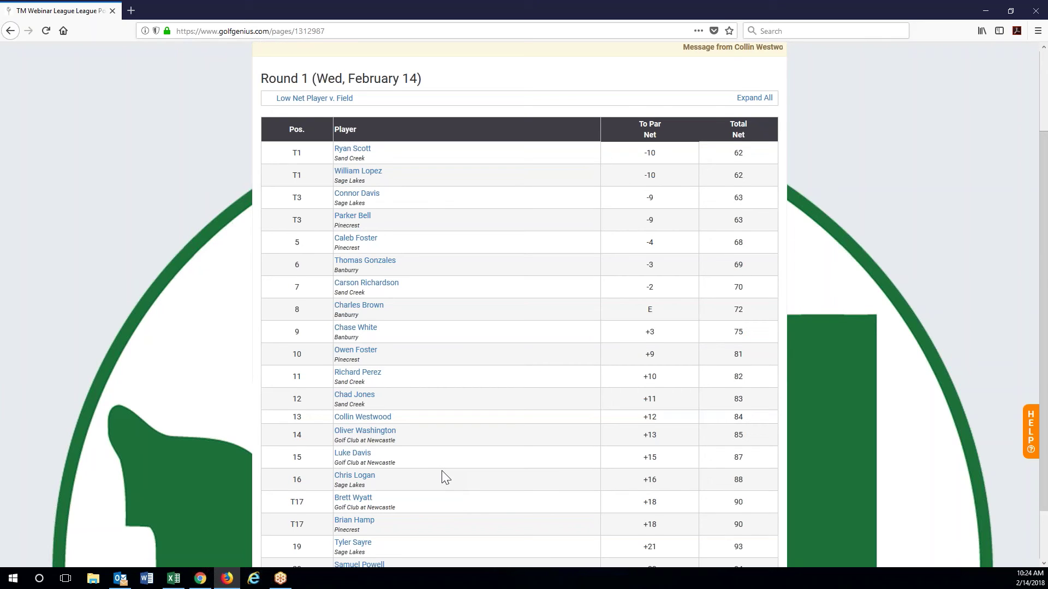
{"action": "scroll", "coordinate": [442, 474], "scroll_direction": "down", "scroll_amount": 2}
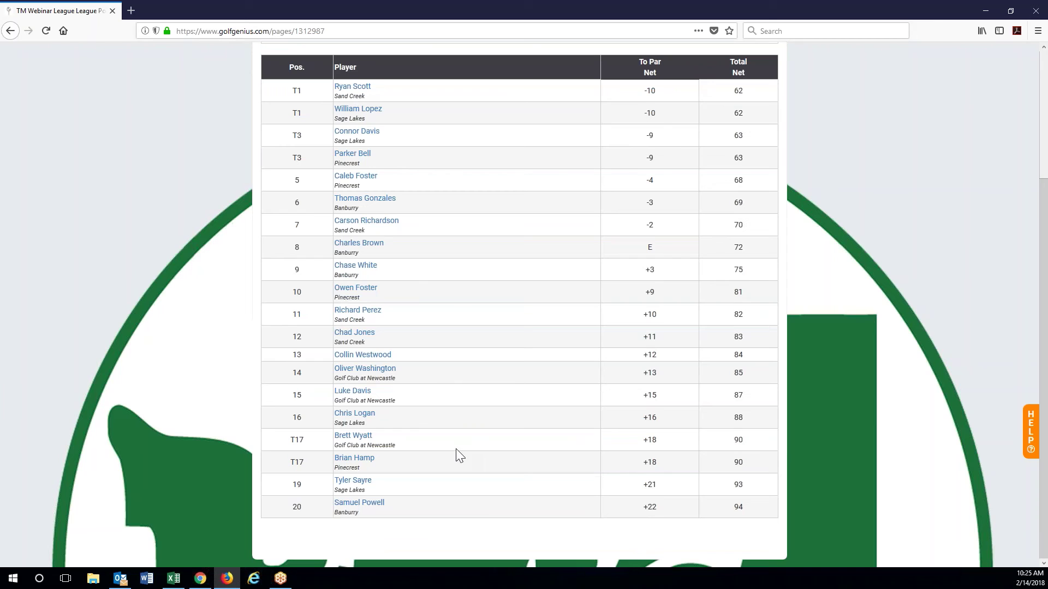
{"action": "scroll", "coordinate": [404, 112], "scroll_direction": "up", "scroll_amount": 2}
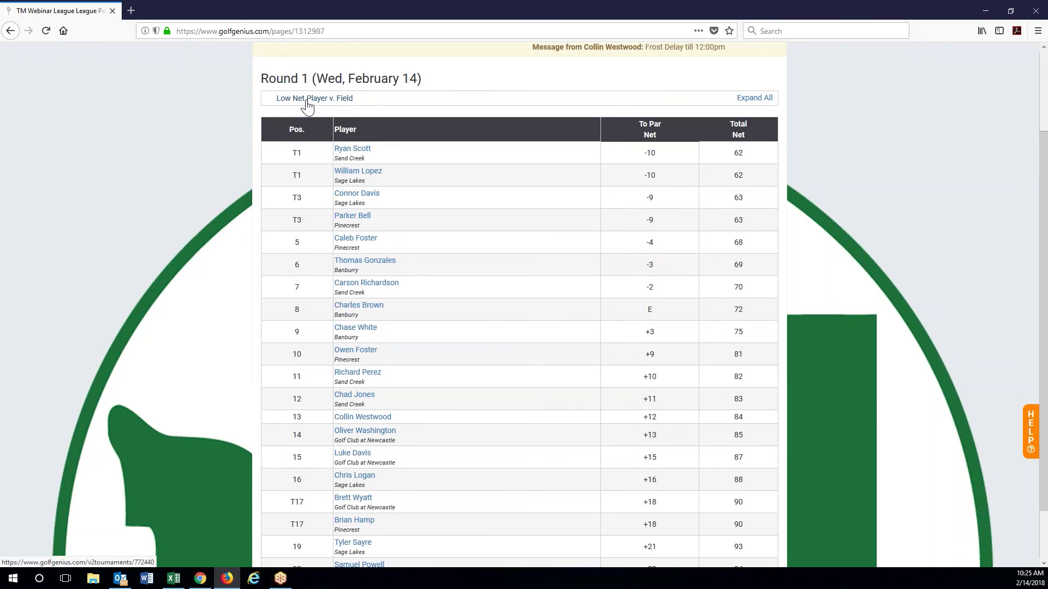
{"action": "left_click", "coordinate": [346, 104]}
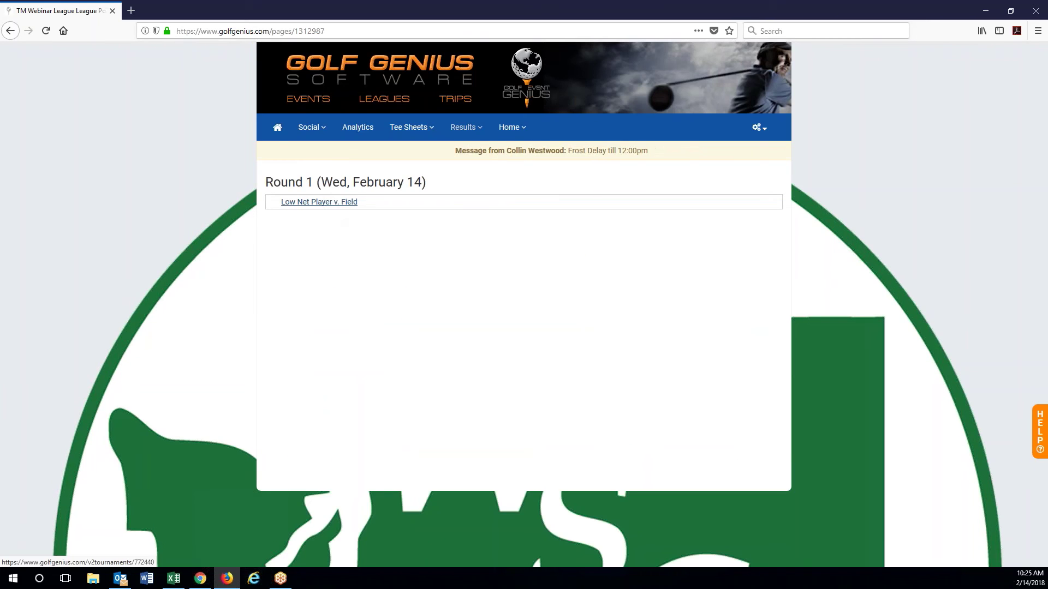
{"action": "left_click", "coordinate": [320, 202]}
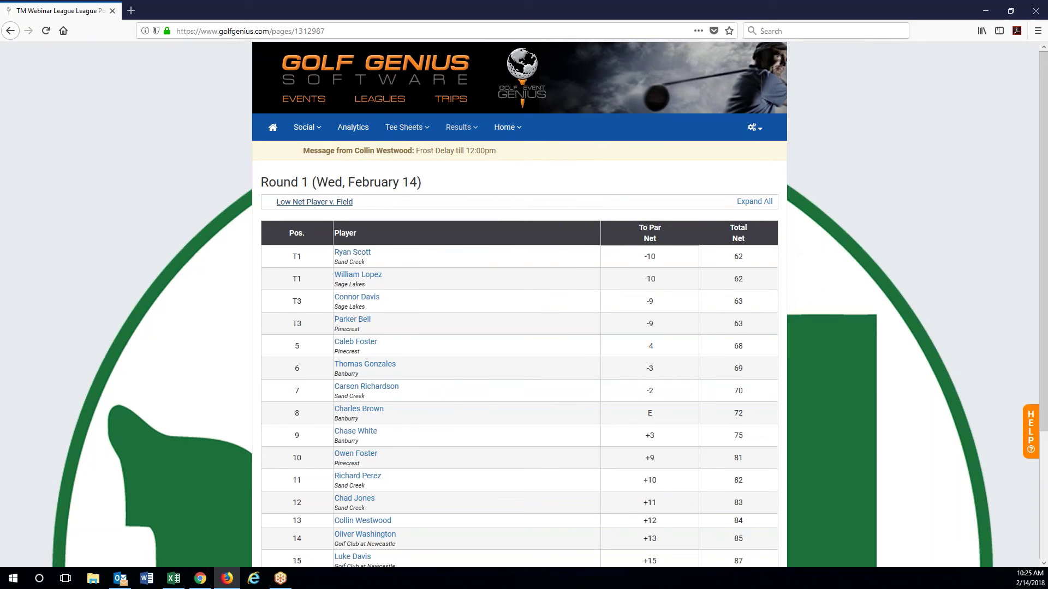
Examine the Player Event Standings page of the Results section, including its series filter and the full standings table.
{"action": "left_click", "coordinate": [467, 131]}
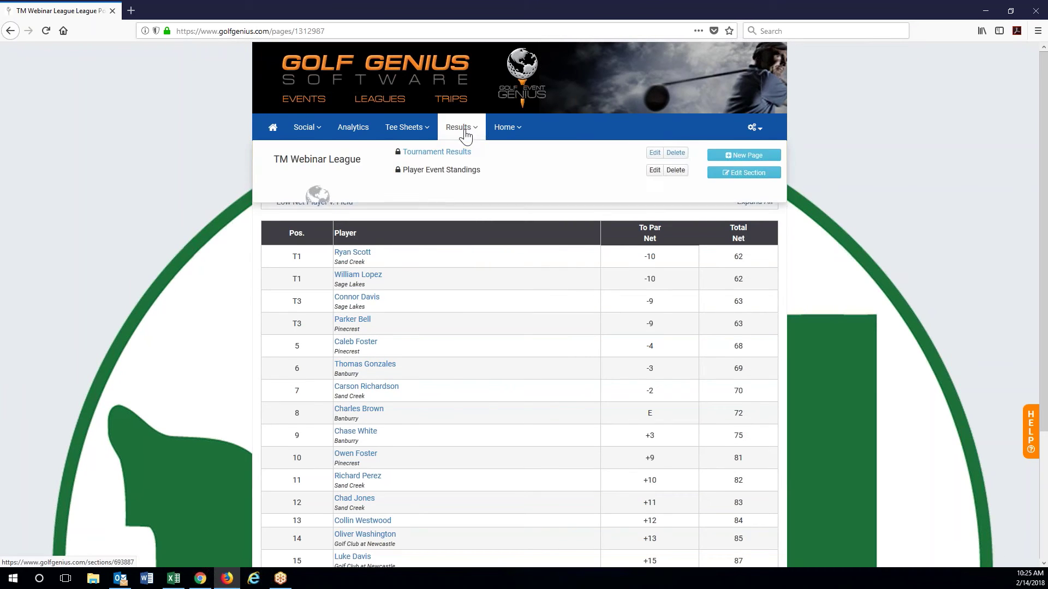
{"action": "left_click", "coordinate": [448, 179]}
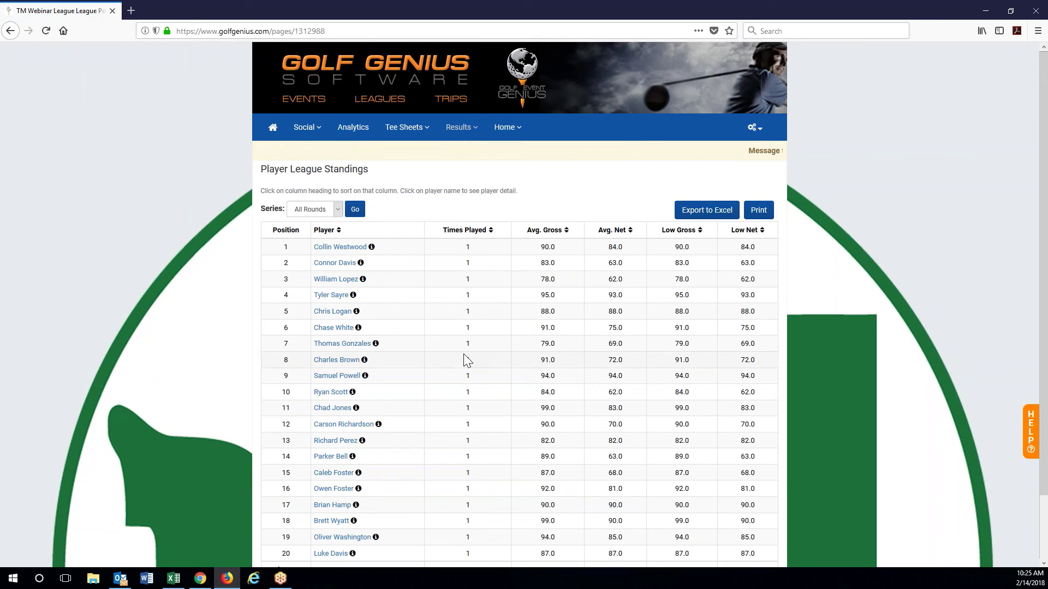
{"action": "scroll", "coordinate": [467, 360], "scroll_direction": "down", "scroll_amount": 1}
{"action": "left_click", "coordinate": [322, 148]}
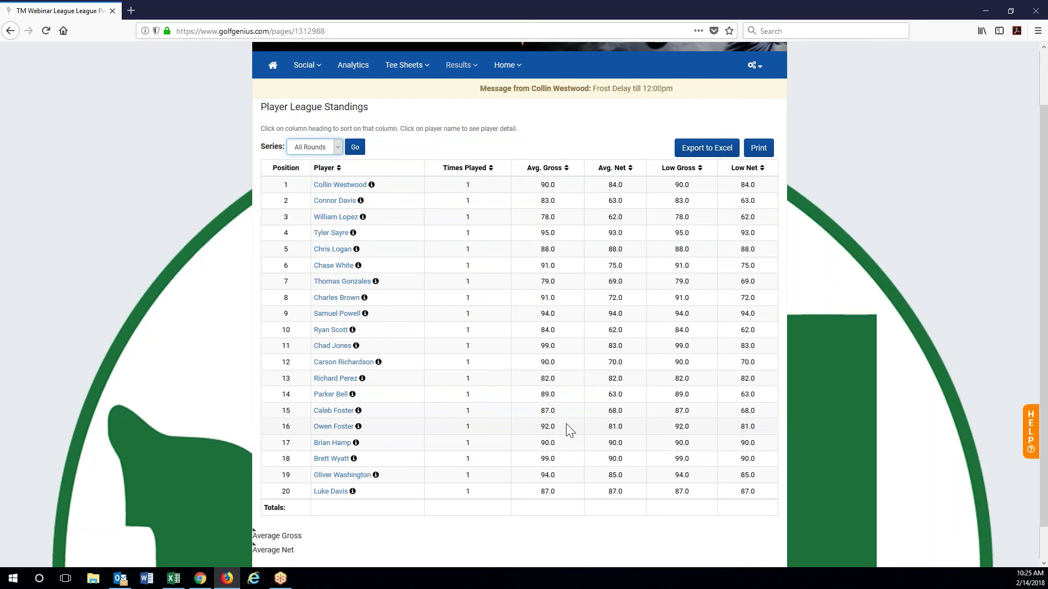
{"action": "scroll", "coordinate": [566, 424], "scroll_direction": "down", "scroll_amount": 1}
{"action": "scroll", "coordinate": [565, 423], "scroll_direction": "down", "scroll_amount": 1}
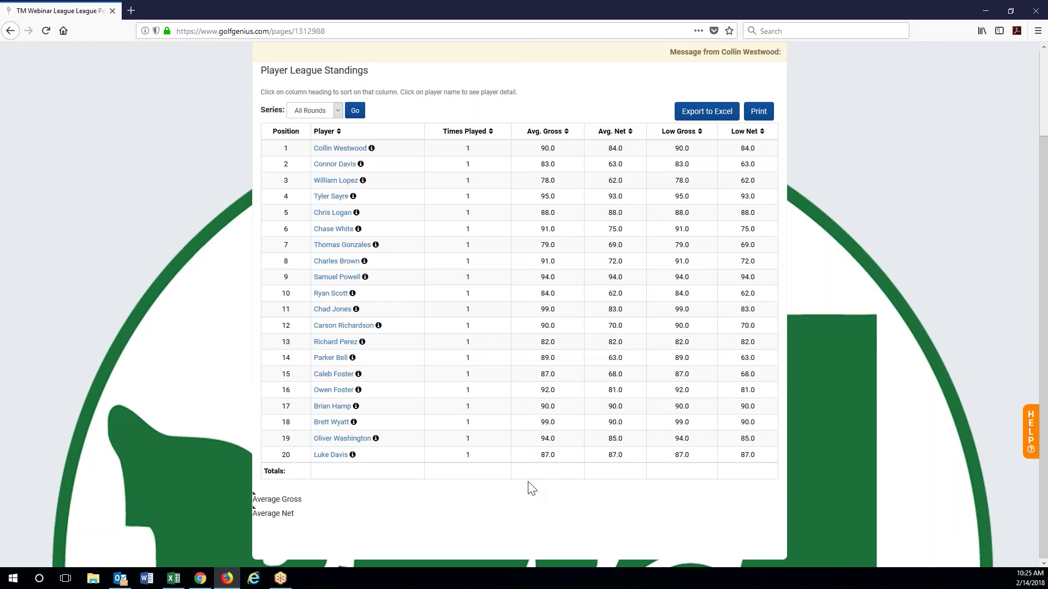
{"action": "scroll", "coordinate": [532, 489], "scroll_direction": "up", "scroll_amount": 3}
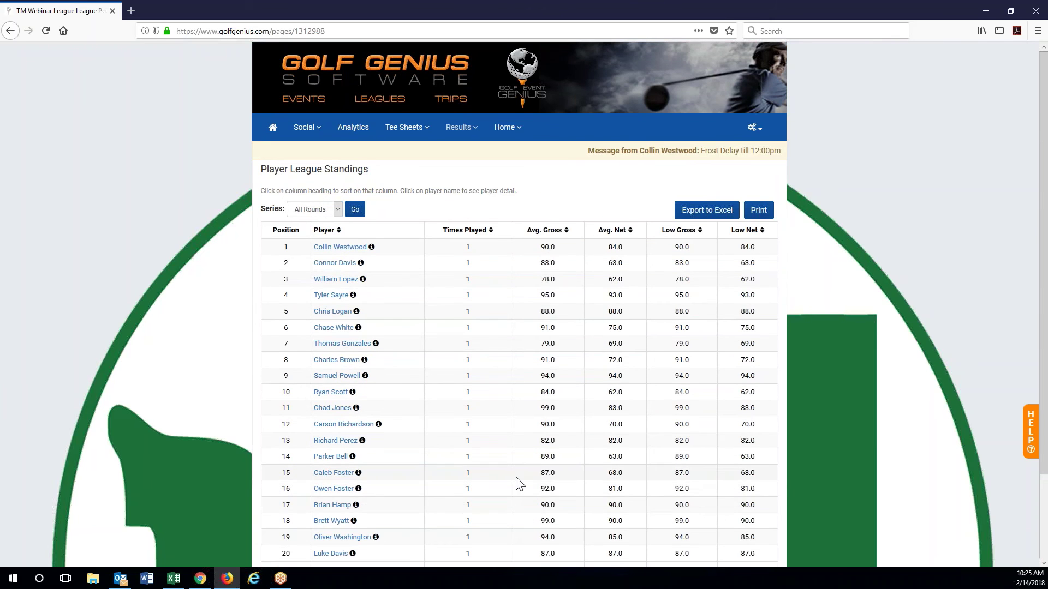
{"action": "scroll", "coordinate": [516, 482], "scroll_direction": "down", "scroll_amount": 2}
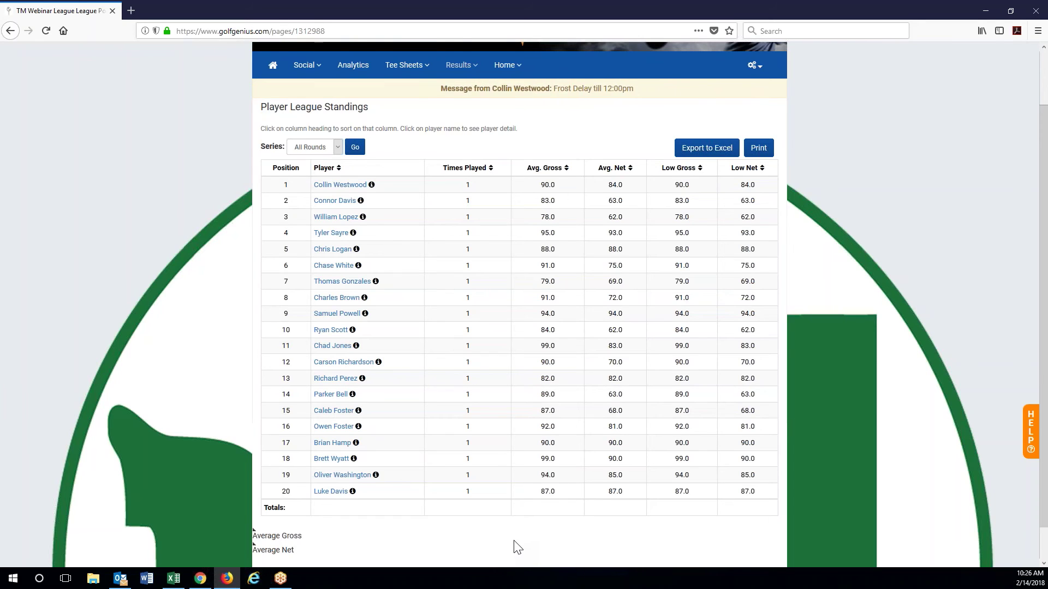
View the first-listed player's standings detail, expanding and collapsing the tournaments under Round 1.
{"action": "scroll", "coordinate": [508, 344], "scroll_direction": "up", "scroll_amount": 2}
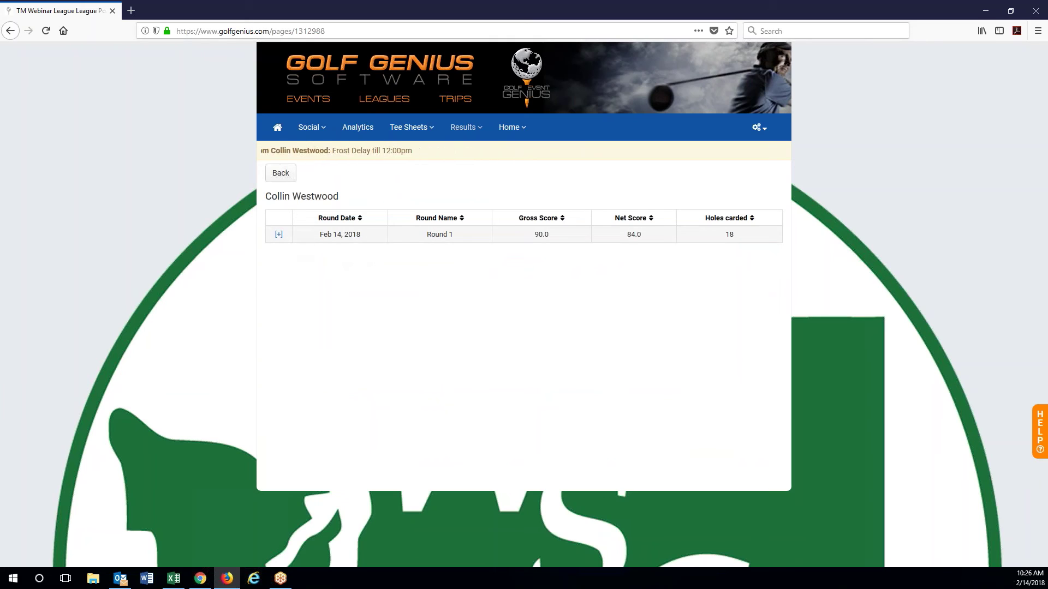
{"action": "left_click", "coordinate": [279, 234]}
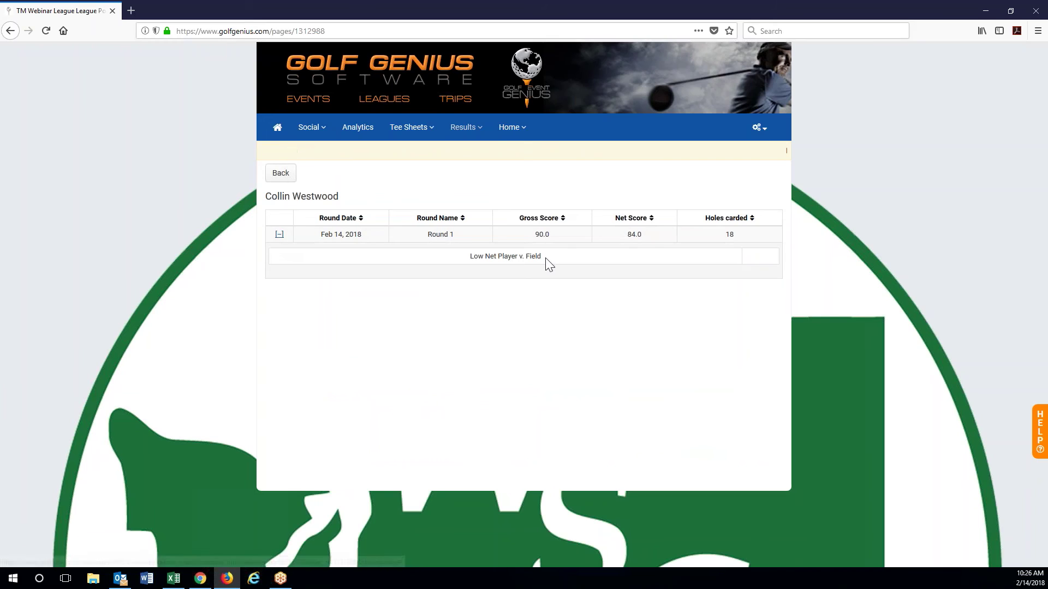
{"action": "left_click", "coordinate": [279, 234]}
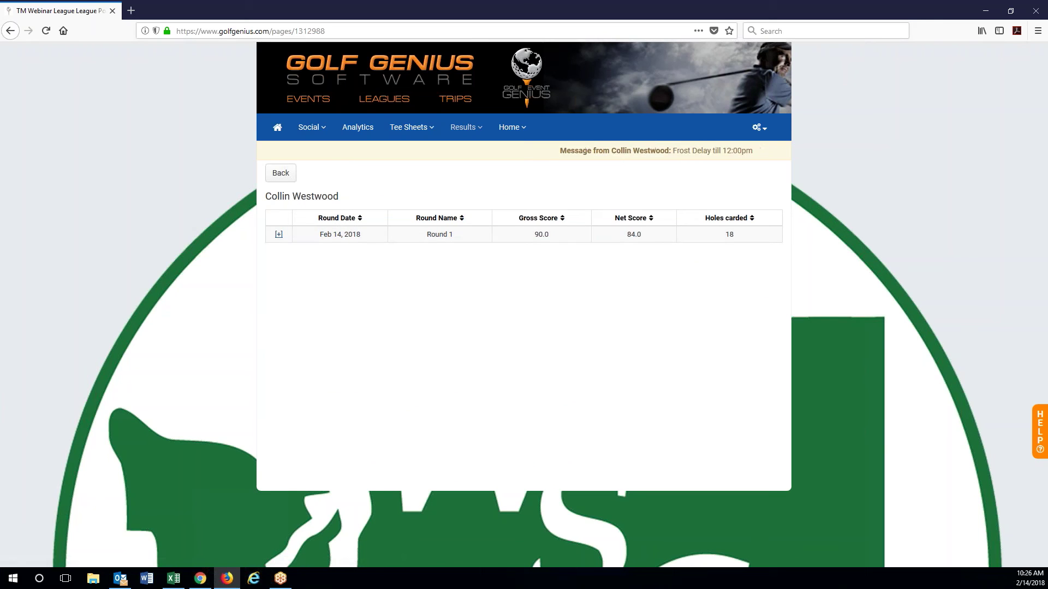
Open the Player Analytics page of the Analytics section and review its scoring breakdown for all rounds.
{"action": "left_click", "coordinate": [359, 134]}
{"action": "left_click", "coordinate": [441, 161]}
{"action": "right_click", "coordinate": [445, 163]}
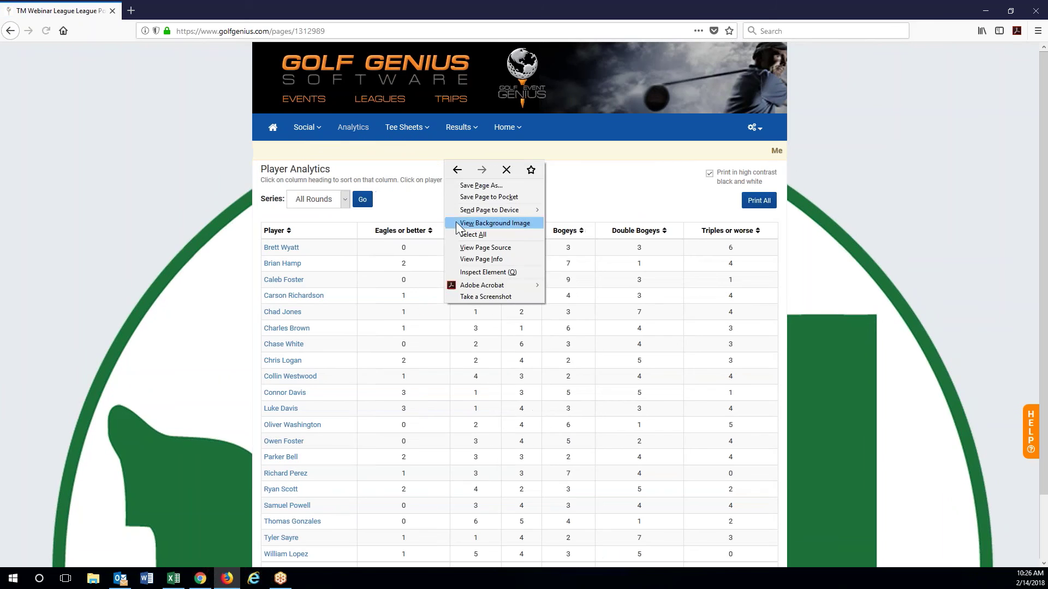
{"action": "left_click", "coordinate": [404, 206]}
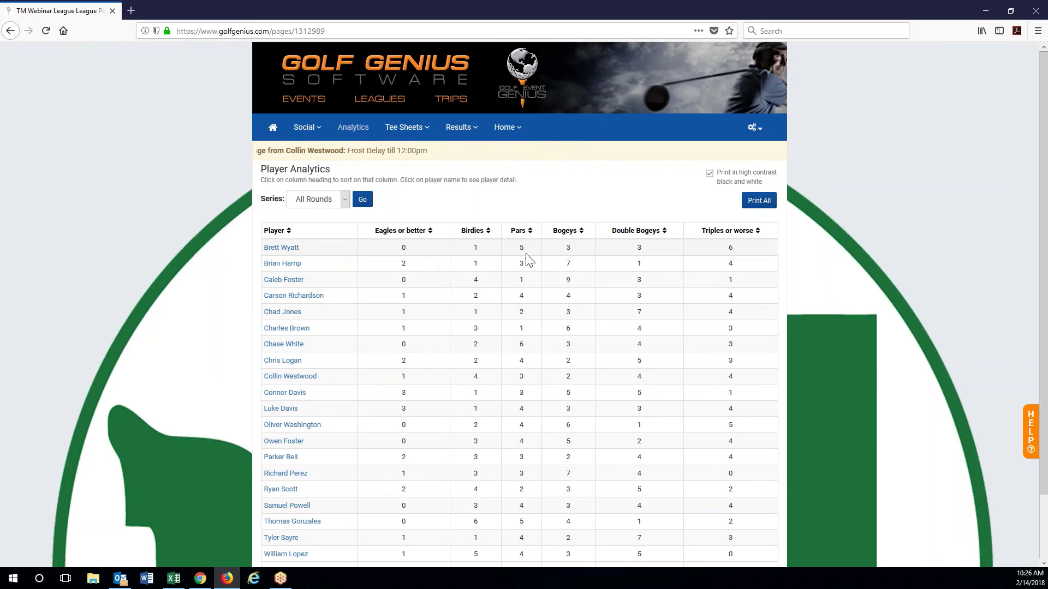
View the first-listed player's analytics detail, then the Summary, Comparison and Hole-by-Hole breakdowns.
{"action": "left_click", "coordinate": [279, 248]}
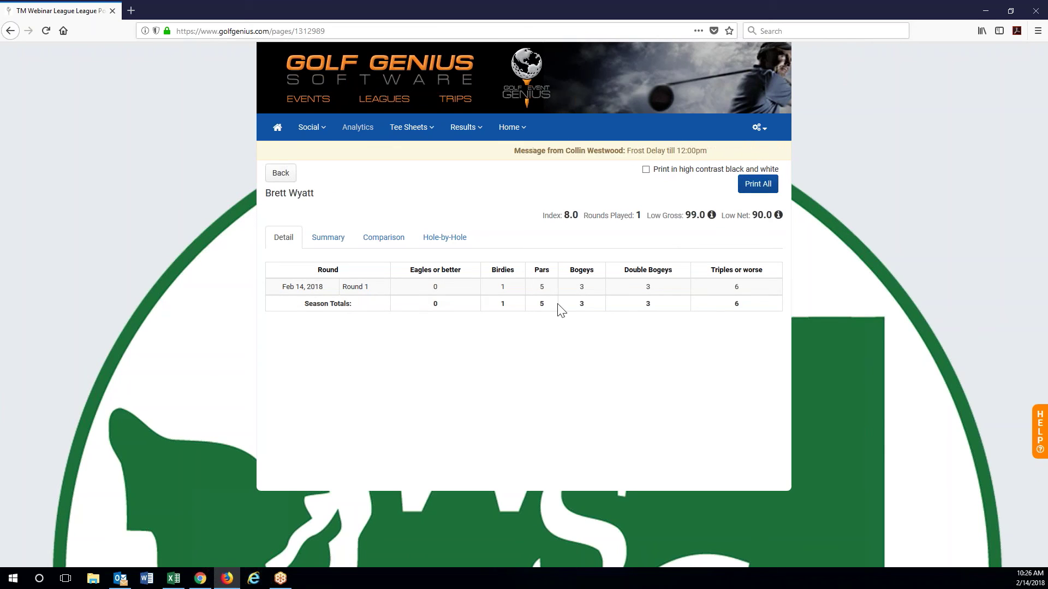
{"action": "left_click", "coordinate": [322, 240]}
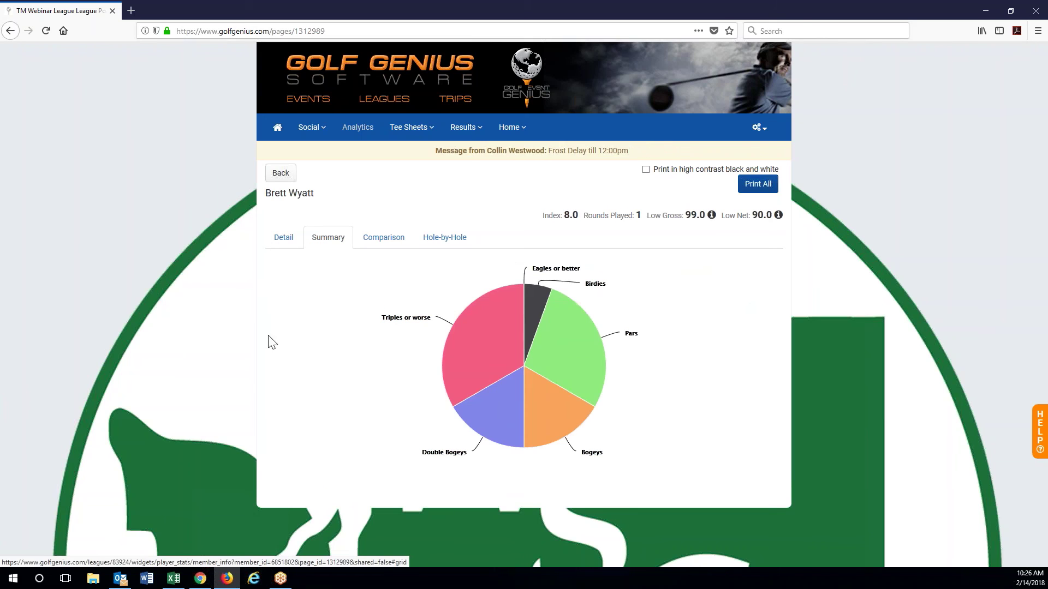
{"action": "left_click", "coordinate": [388, 240]}
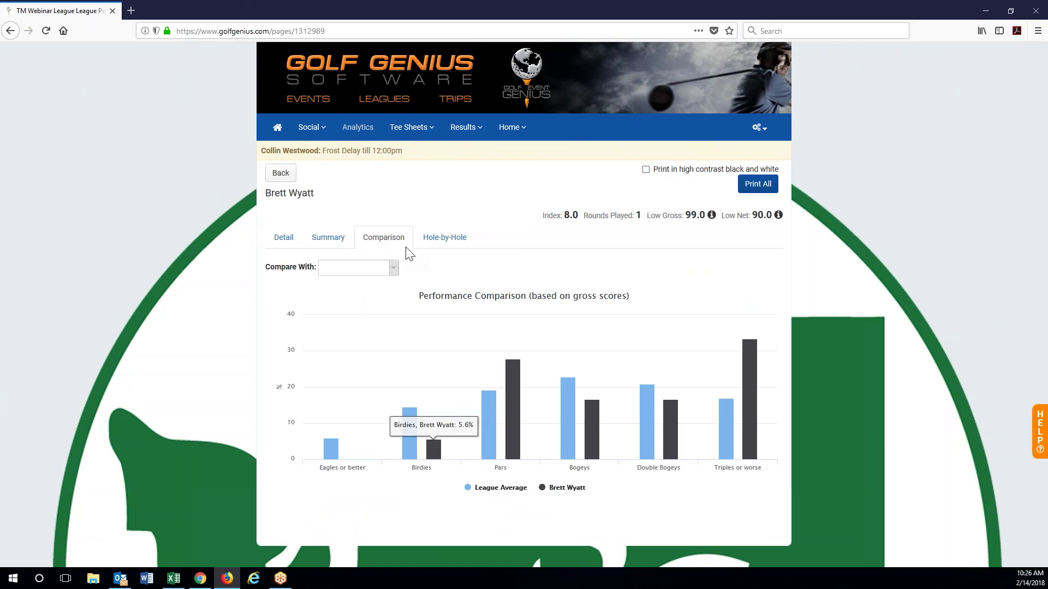
{"action": "left_click", "coordinate": [442, 241]}
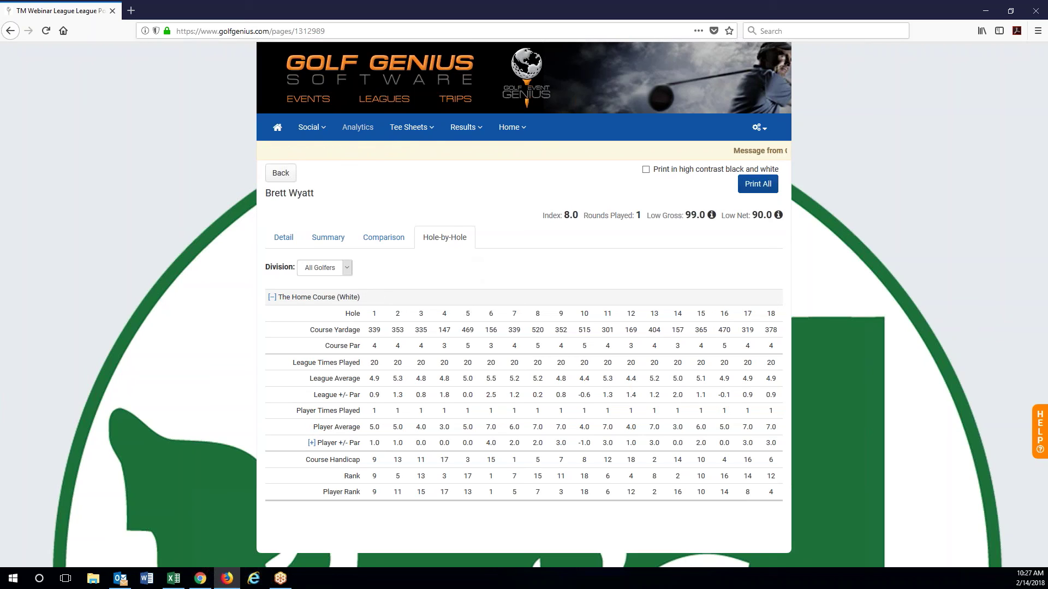
Review the page settings of Player Event Standings in Results and of Player Analytics in Analytics.
{"action": "left_click", "coordinate": [461, 131]}
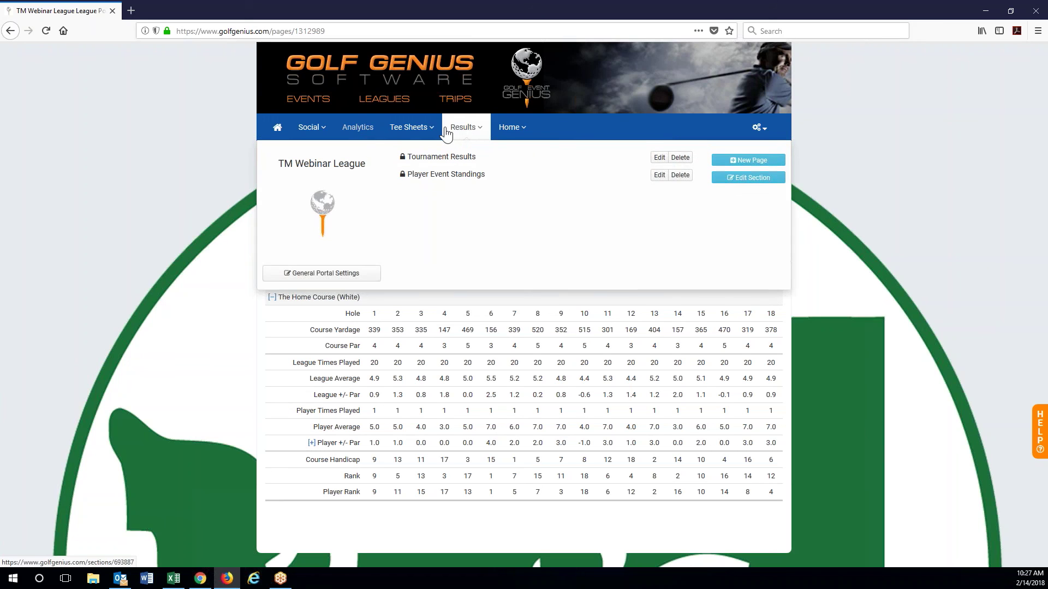
{"action": "left_click", "coordinate": [659, 174]}
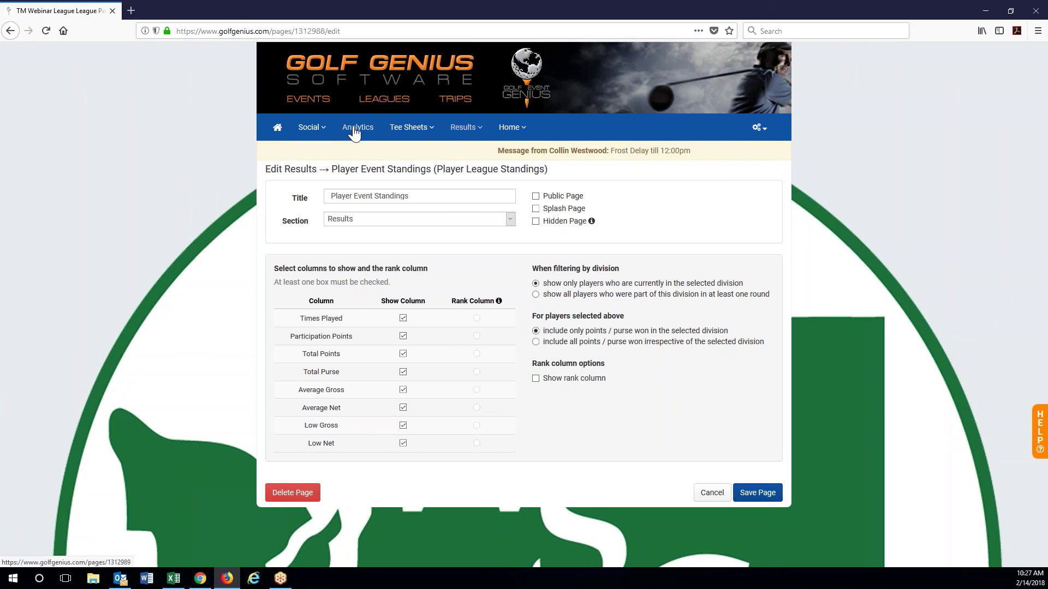
{"action": "mouse_move", "coordinate": [352, 132]}
{"action": "left_click", "coordinate": [660, 158]}
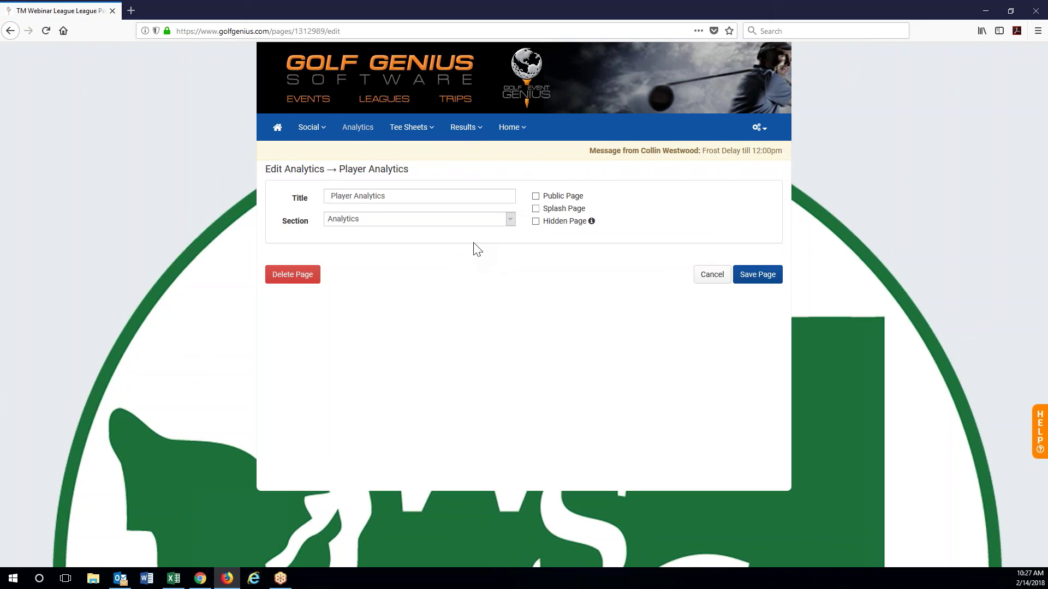
Add a Most Improved Player Report page to the Analytics section and open it.
{"action": "left_click", "coordinate": [353, 131]}
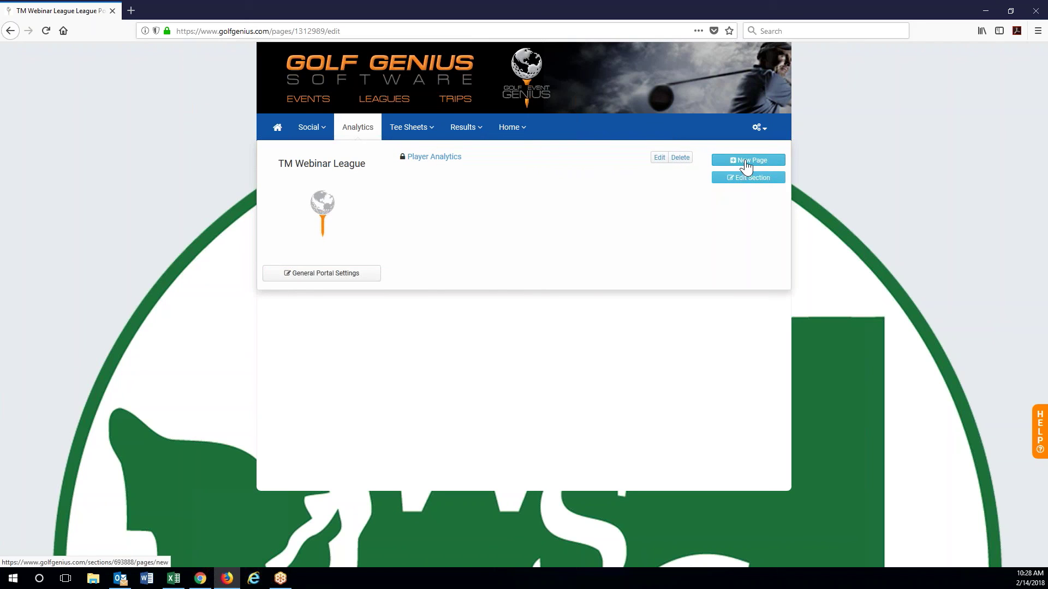
{"action": "left_click", "coordinate": [765, 160]}
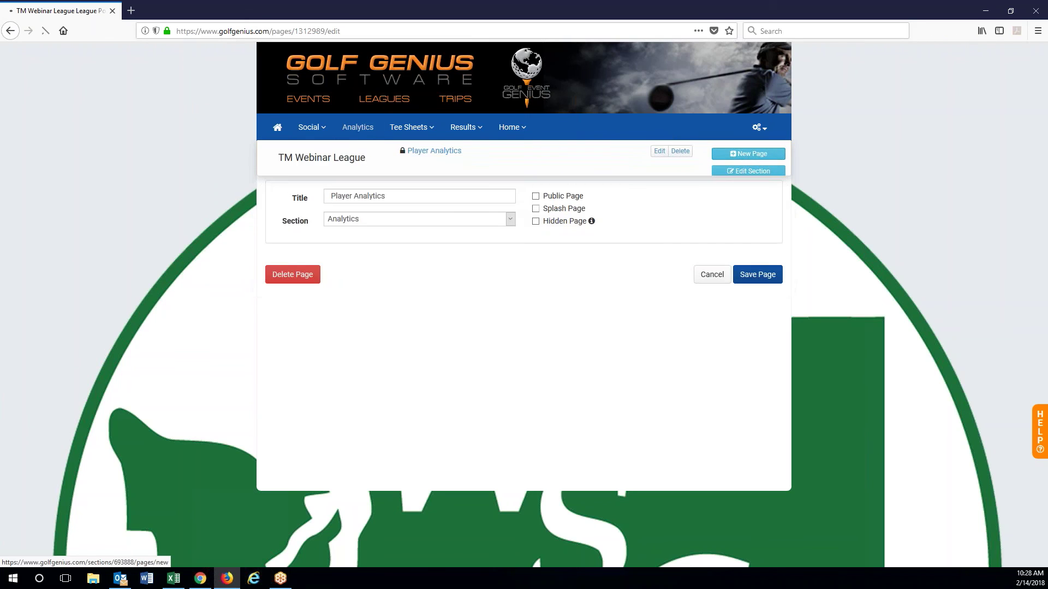
{"action": "scroll", "coordinate": [688, 279], "scroll_direction": "down", "scroll_amount": 5}
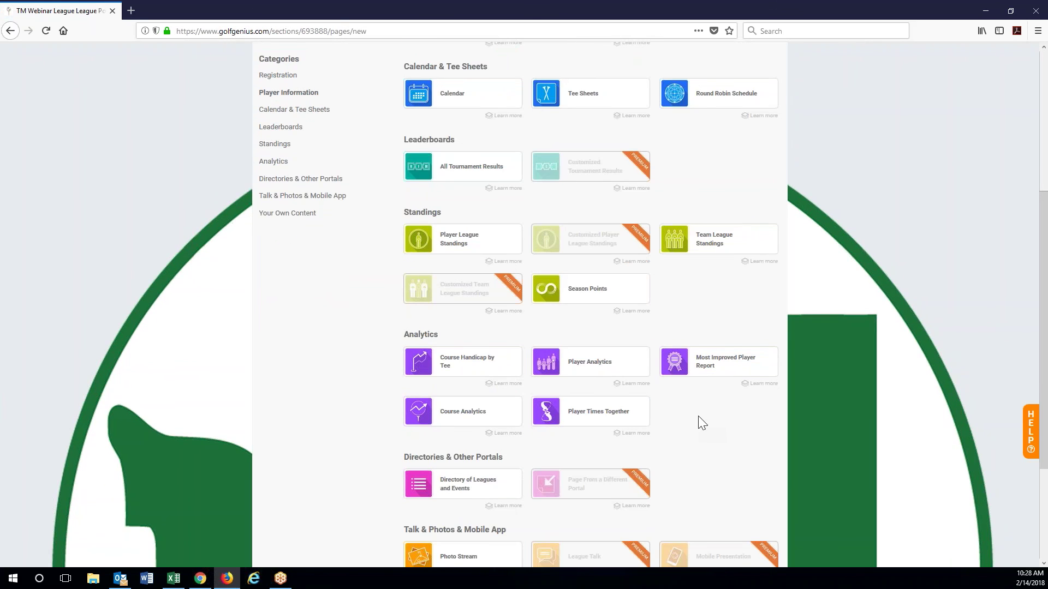
{"action": "scroll", "coordinate": [699, 417], "scroll_direction": "down", "scroll_amount": 1}
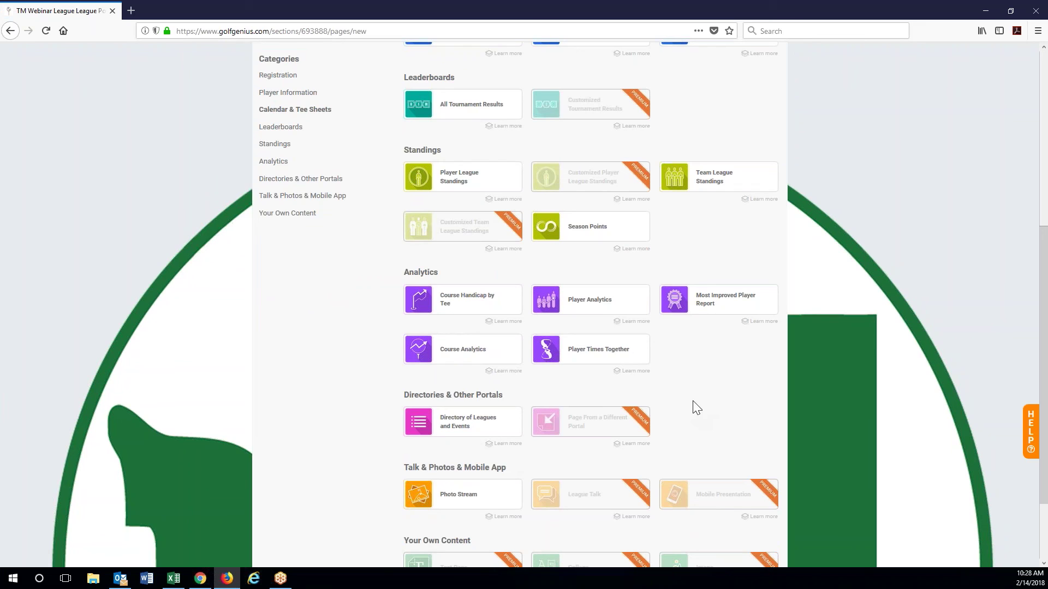
{"action": "mouse_move", "coordinate": [716, 302]}
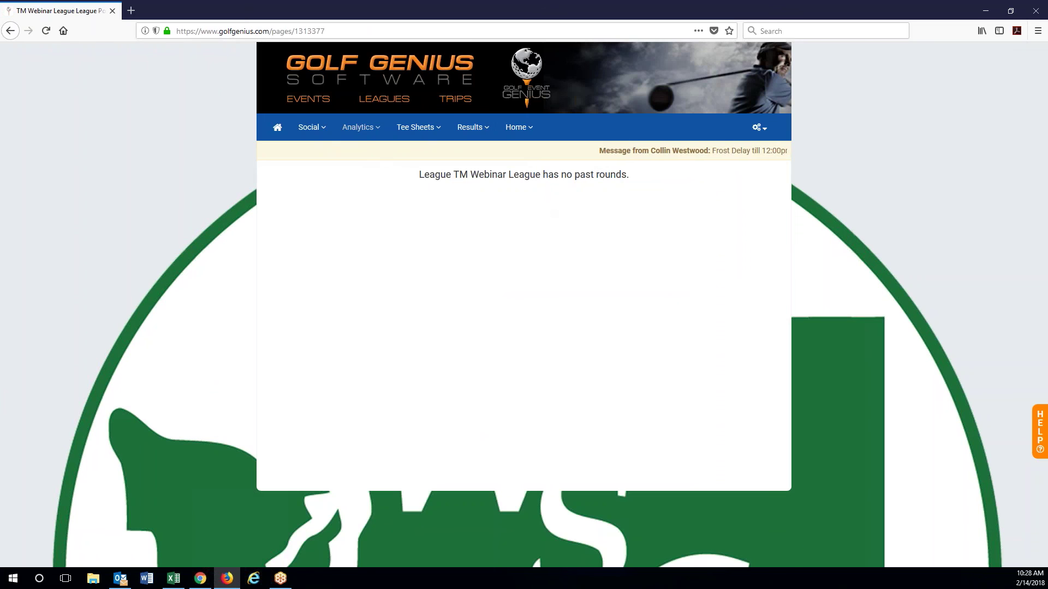
{"action": "mouse_move", "coordinate": [370, 131]}
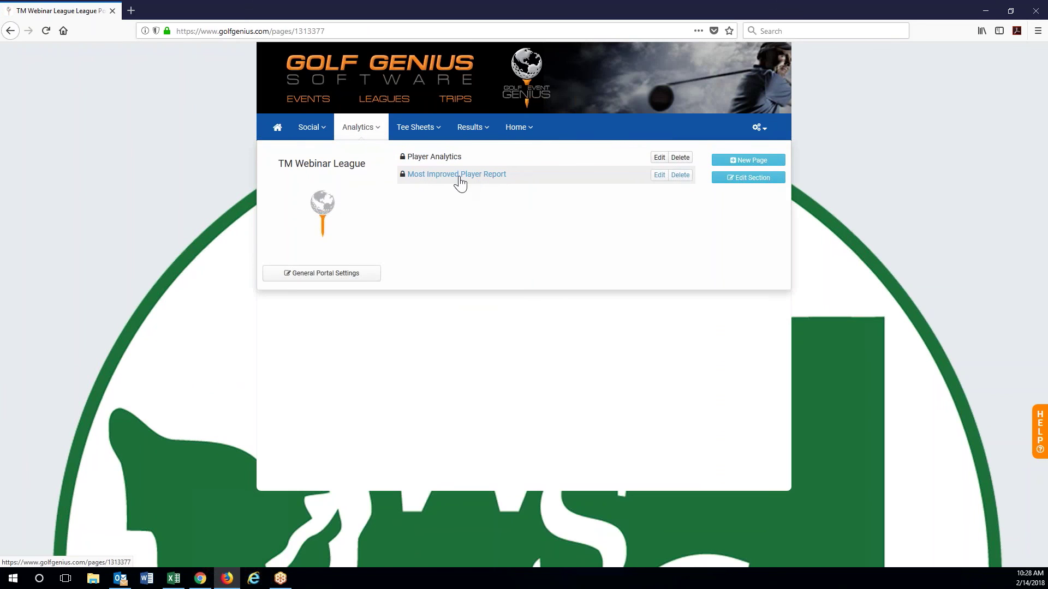
{"action": "left_click", "coordinate": [453, 175]}
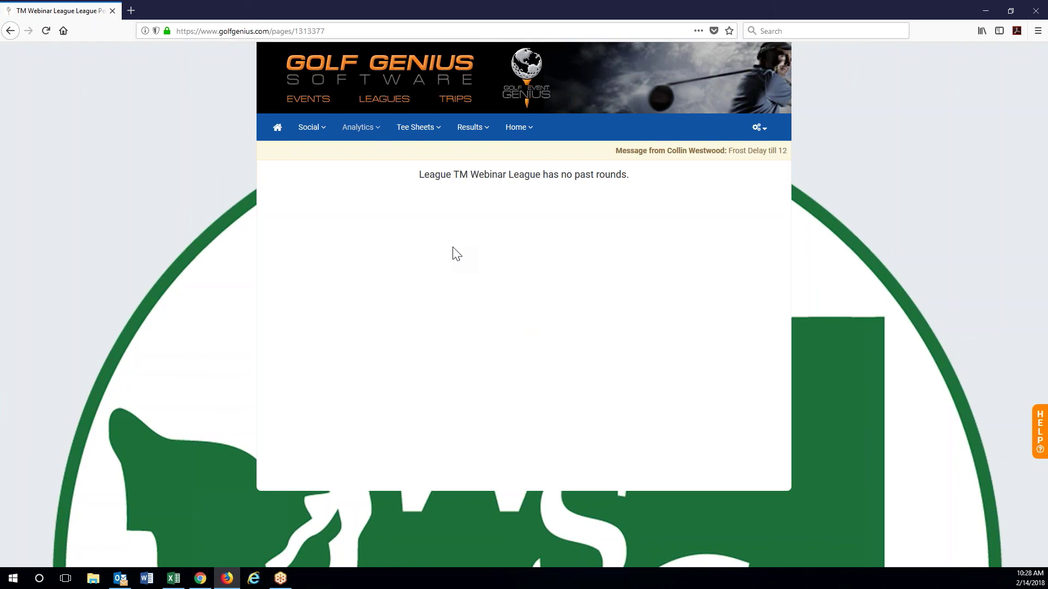
Add a Season Points page to the Analytics section, save it, and check the section's page list.
{"action": "left_click", "coordinate": [359, 129]}
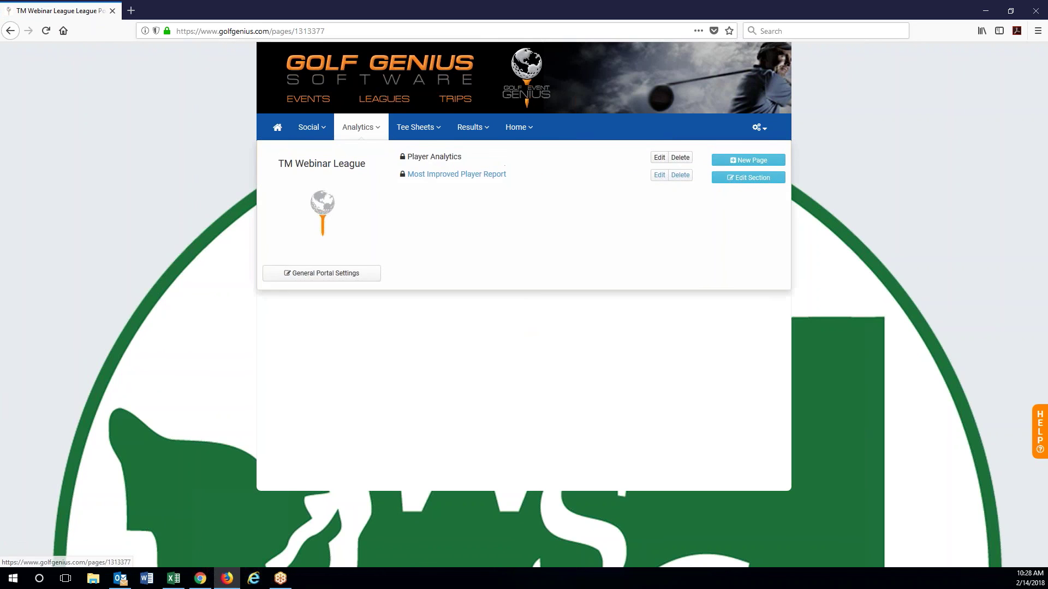
{"action": "left_click", "coordinate": [735, 162]}
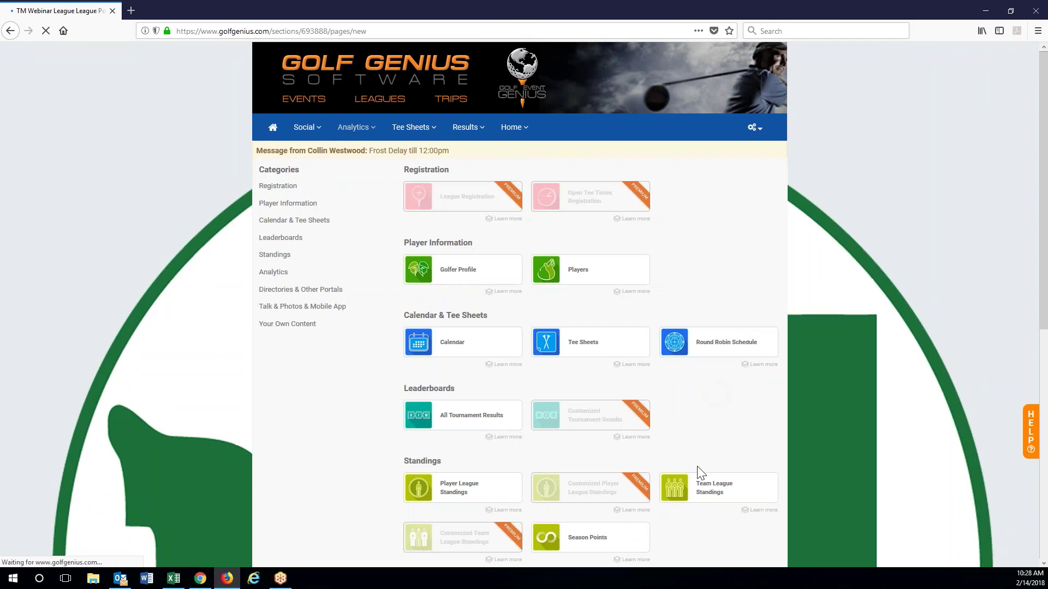
{"action": "scroll", "coordinate": [697, 468], "scroll_direction": "down", "scroll_amount": 3}
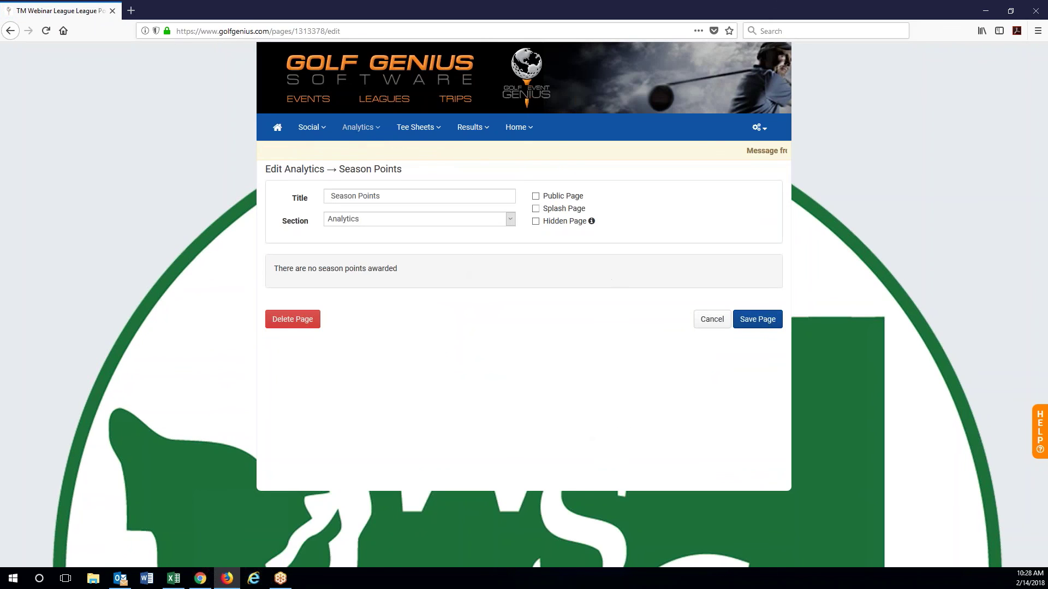
{"action": "left_click", "coordinate": [757, 320]}
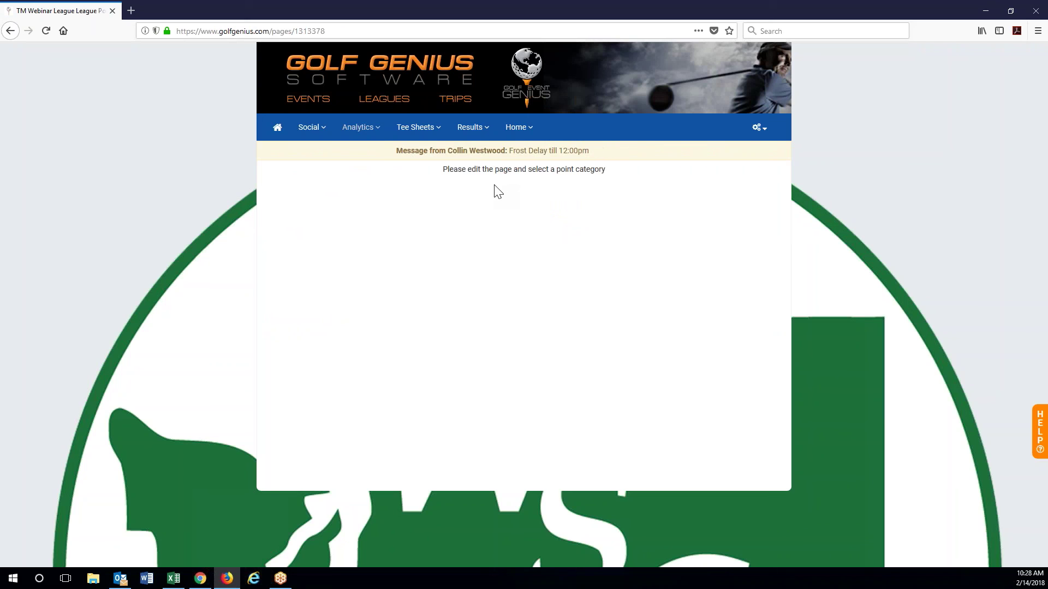
{"action": "left_click", "coordinate": [365, 133]}
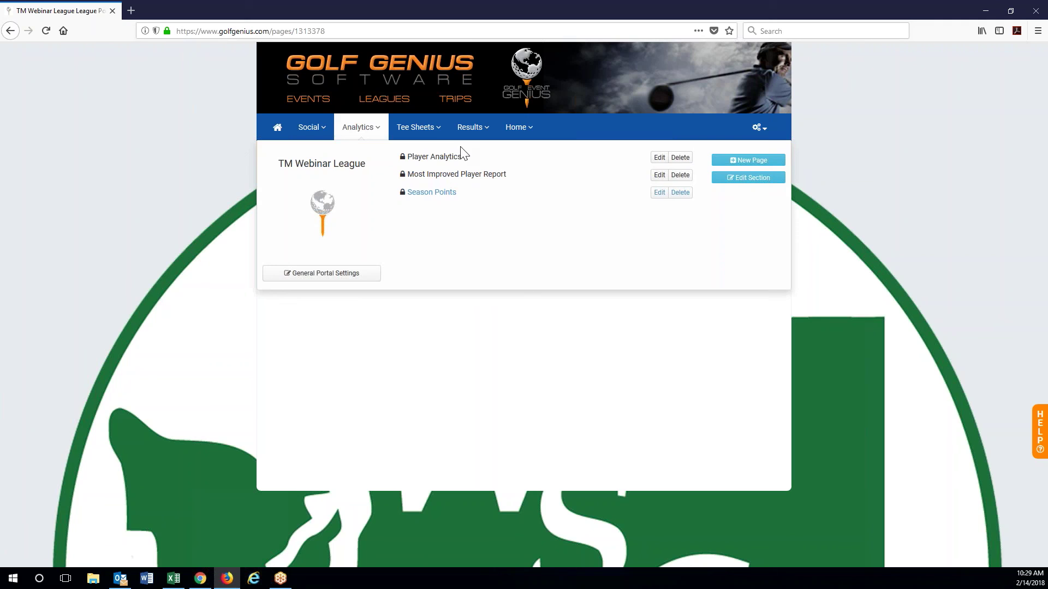
Return to the manager site, review the league management options, and reopen the league portal from its member portal address.
{"action": "left_click", "coordinate": [759, 127]}
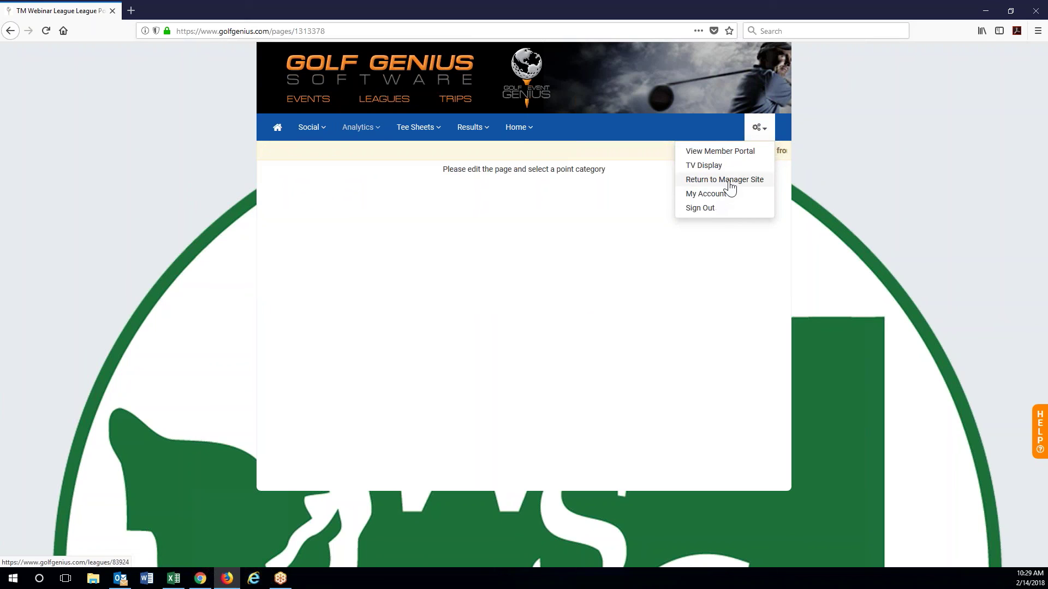
{"action": "left_click", "coordinate": [725, 180]}
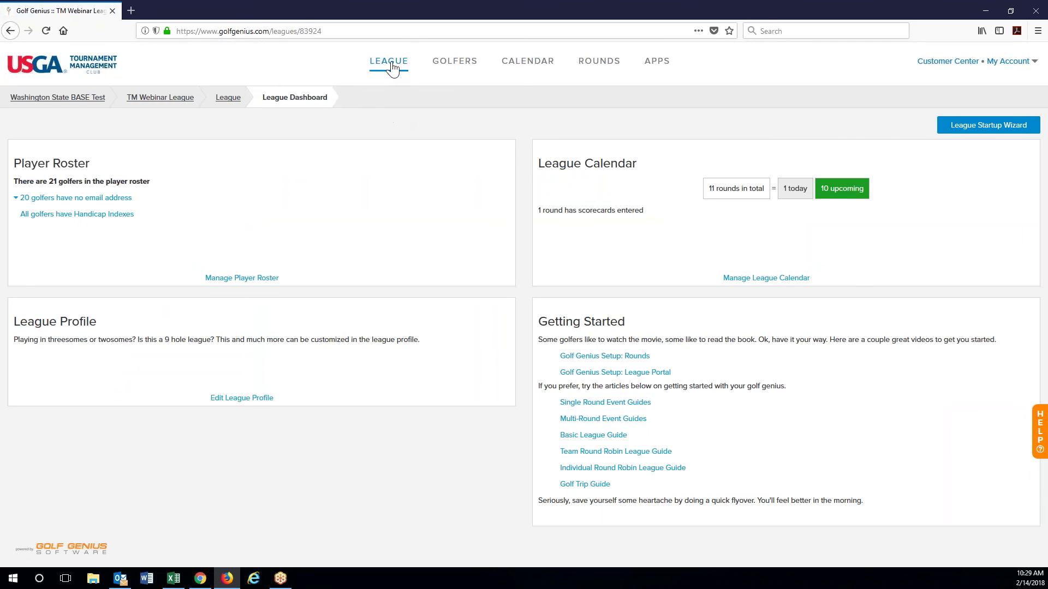
{"action": "left_click", "coordinate": [392, 69]}
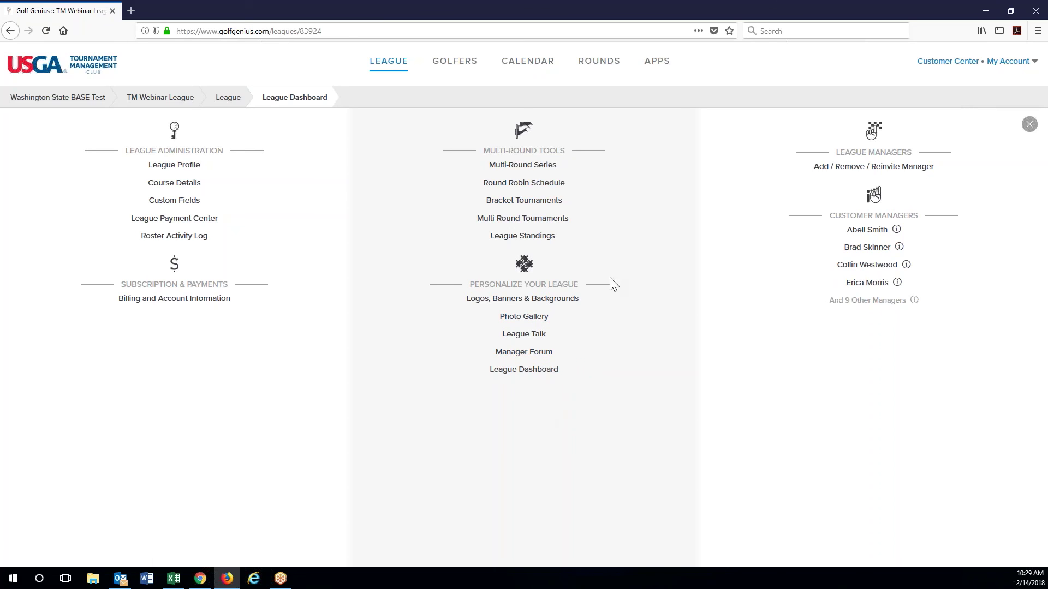
{"action": "left_click", "coordinate": [656, 64]}
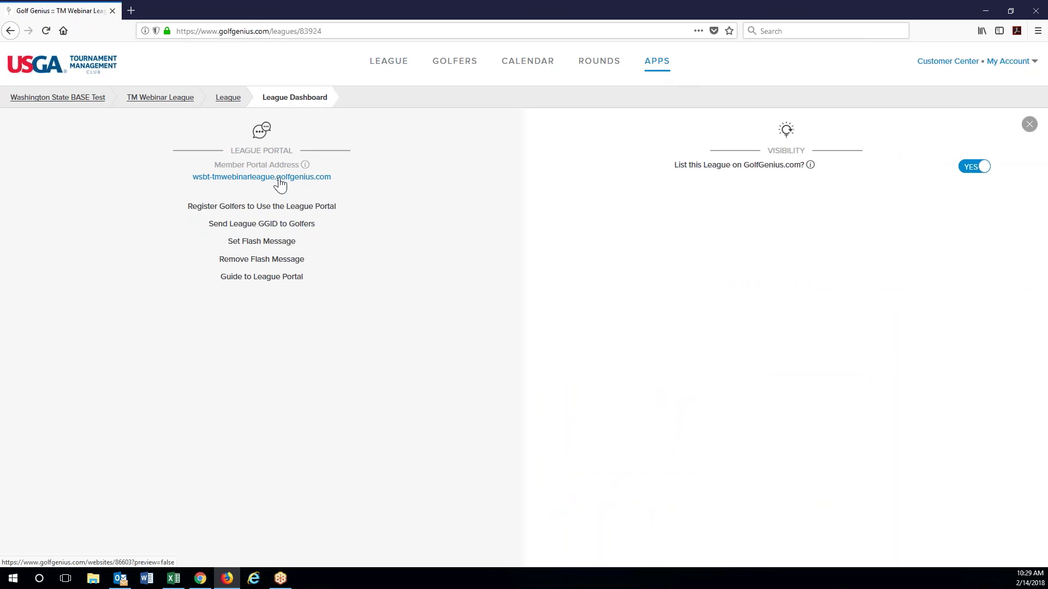
{"action": "left_click", "coordinate": [279, 183]}
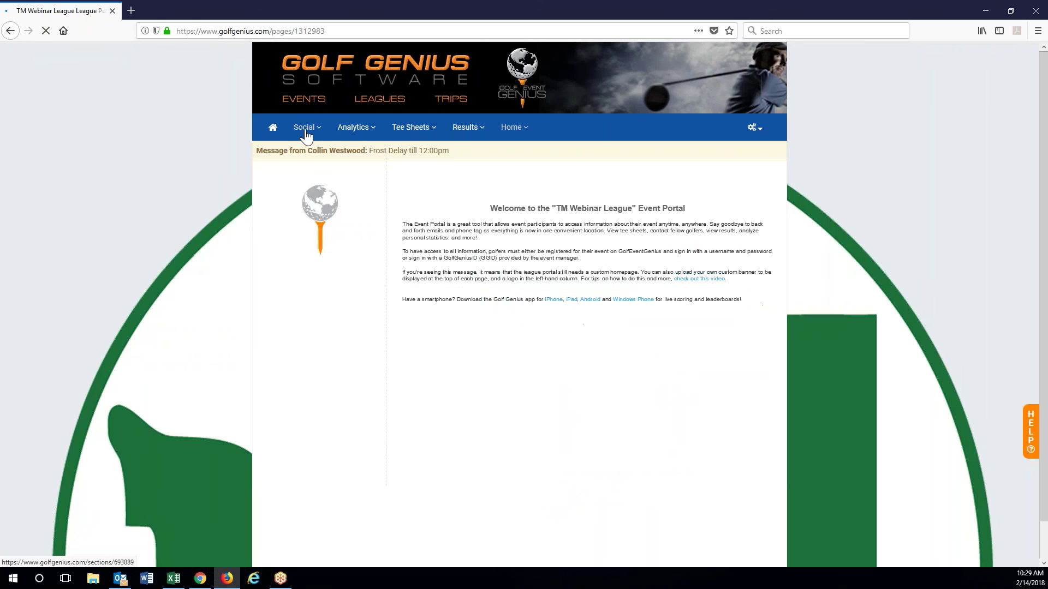
Review the Social section's Photo Stream page with its album selection, and view the Event Talk page.
{"action": "mouse_move", "coordinate": [305, 135]}
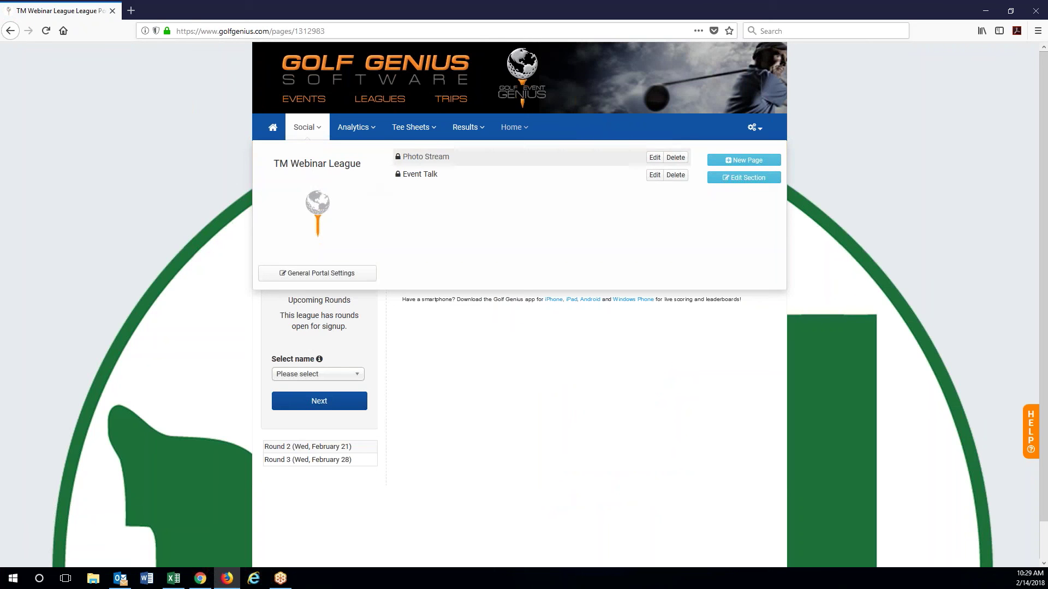
{"action": "left_click", "coordinate": [425, 161]}
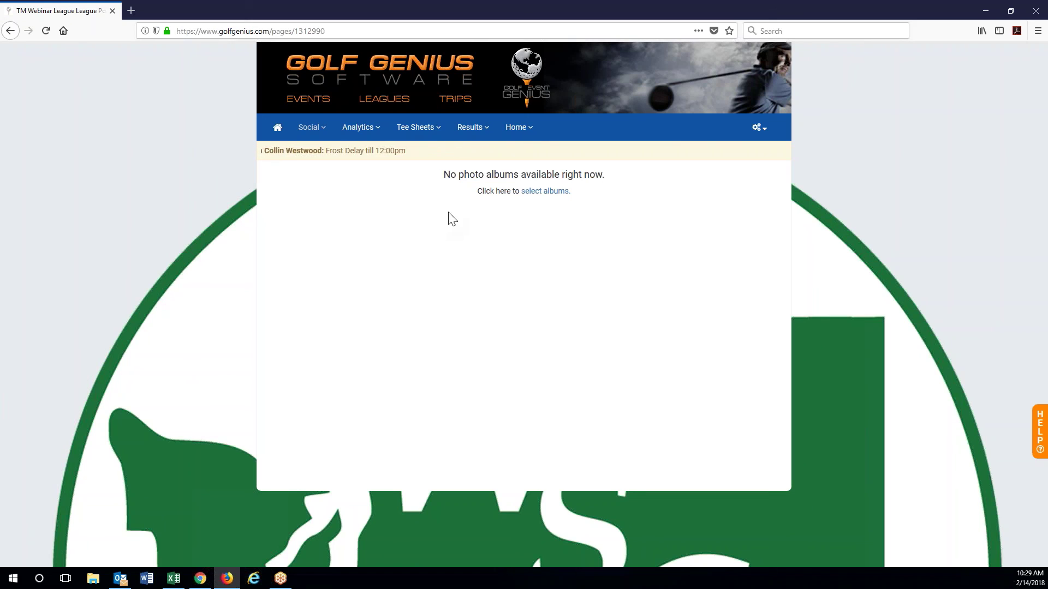
{"action": "left_click", "coordinate": [544, 193]}
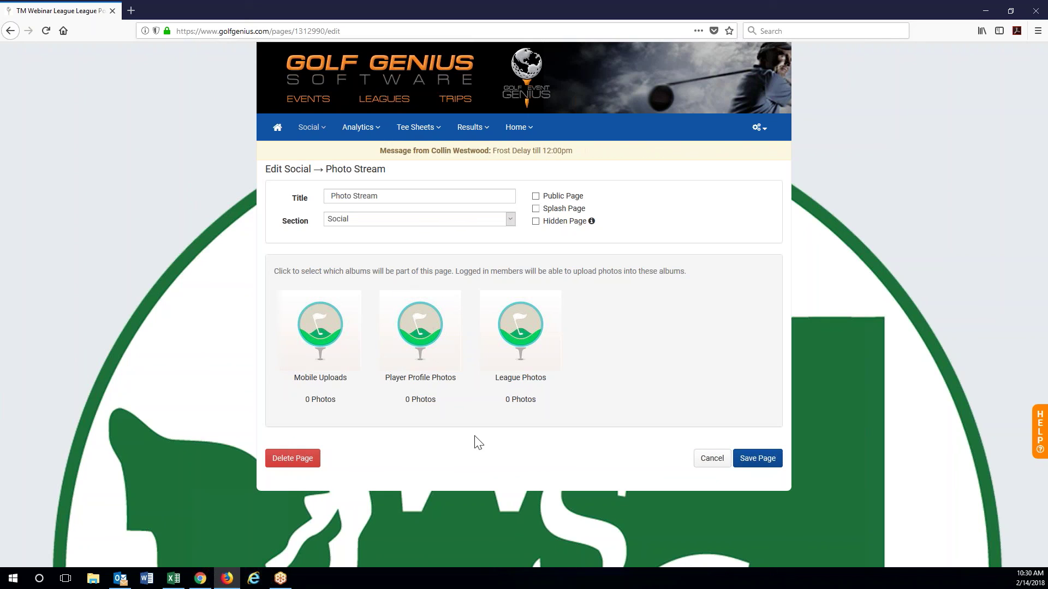
{"action": "left_click", "coordinate": [307, 129]}
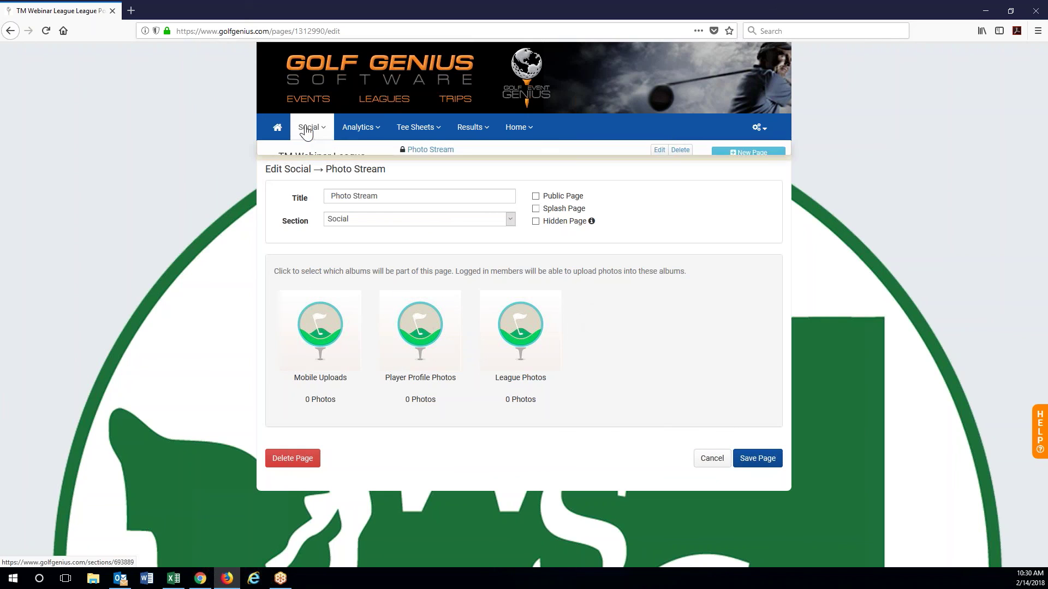
{"action": "left_click", "coordinate": [434, 177]}
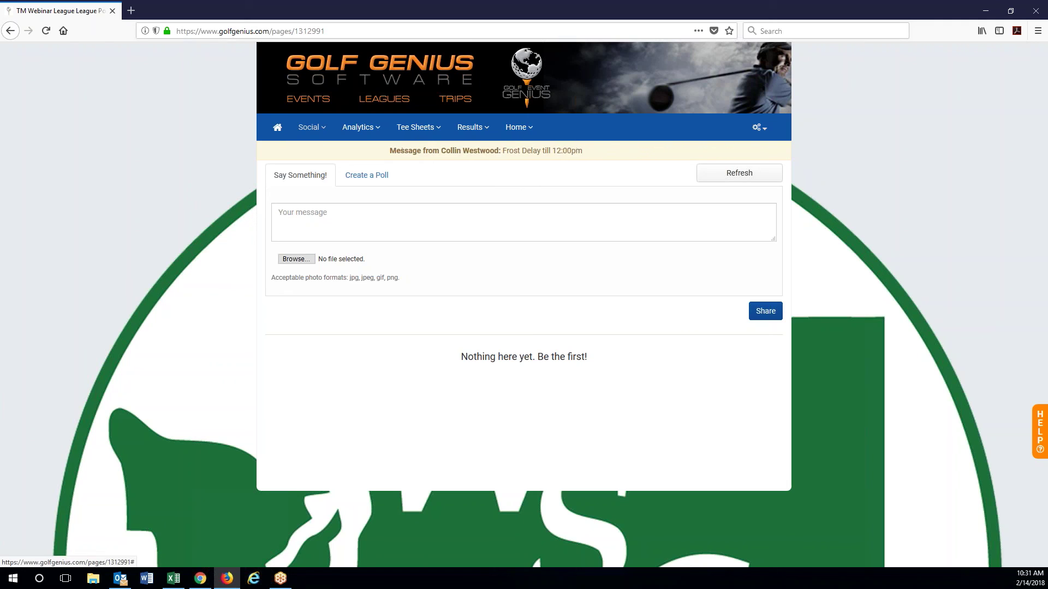
Return to the manager site and go up to the Washington State BASE Test customer level.
{"action": "left_click", "coordinate": [759, 130]}
{"action": "left_click", "coordinate": [721, 177]}
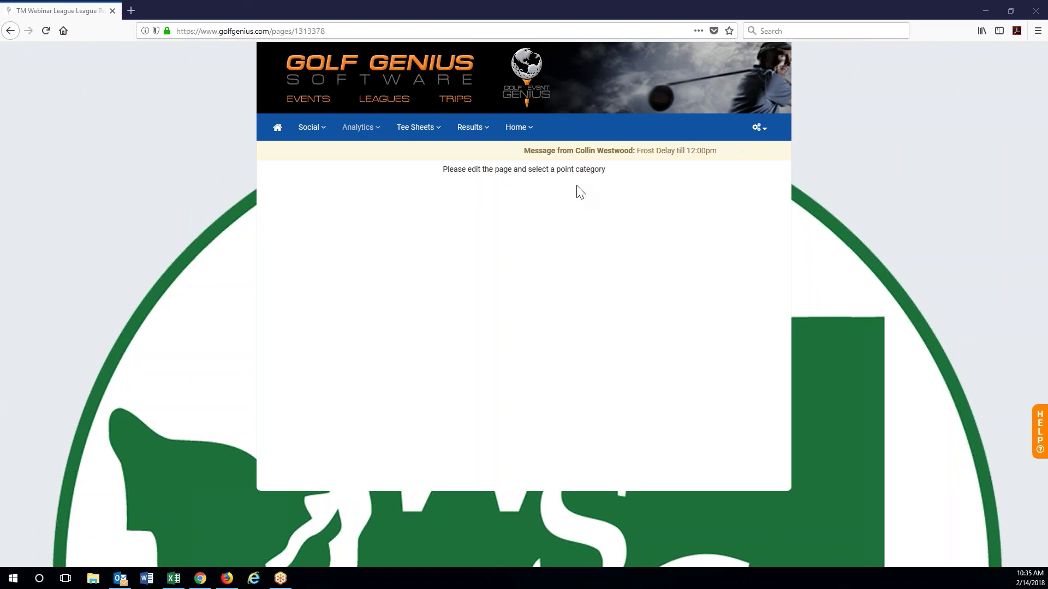
{"action": "left_click", "coordinate": [759, 129]}
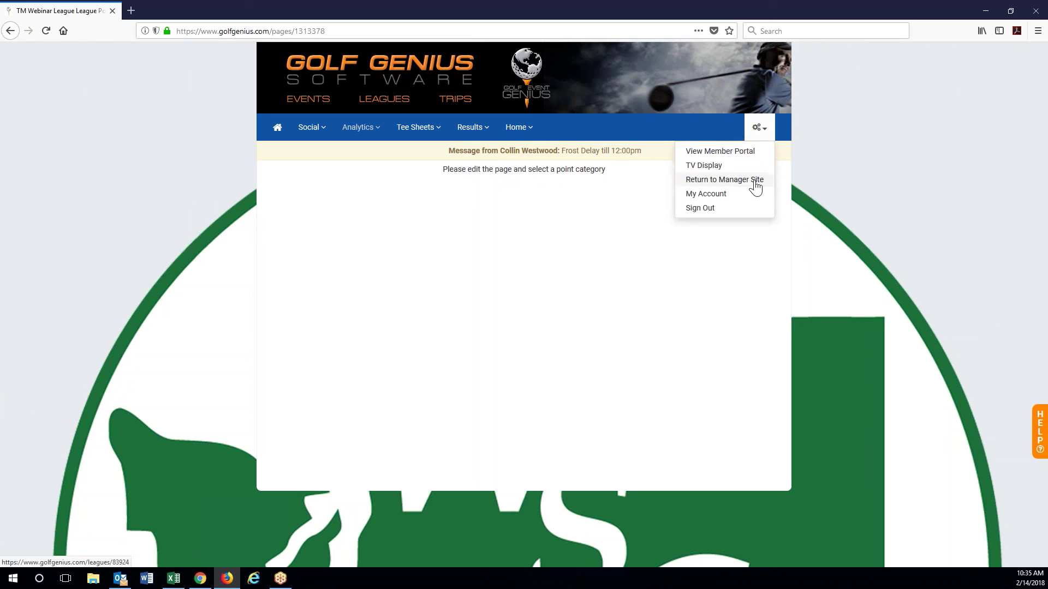
{"action": "left_click", "coordinate": [750, 187]}
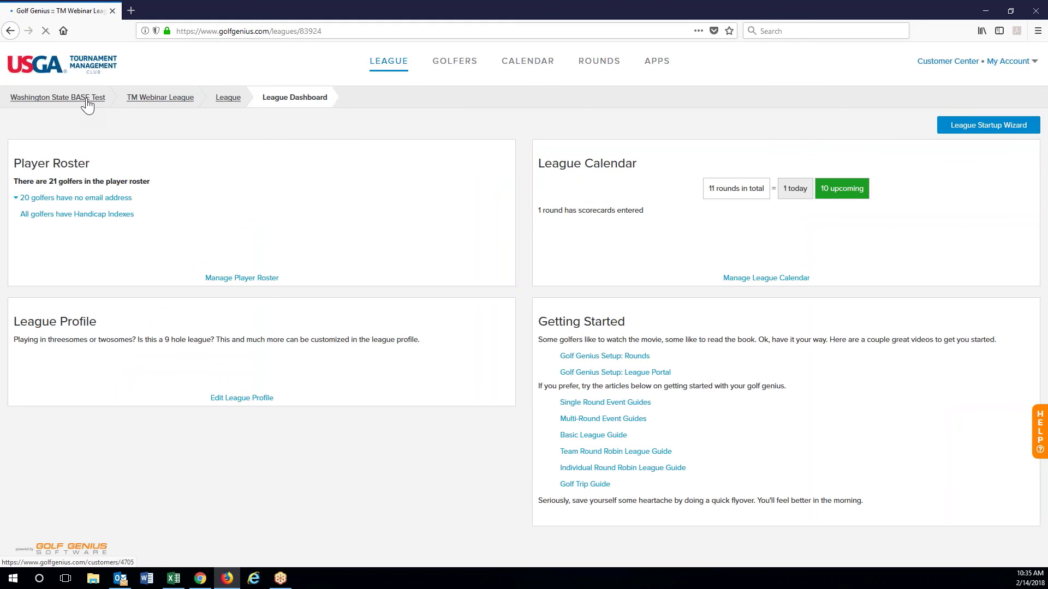
{"action": "left_click", "coordinate": [88, 101]}
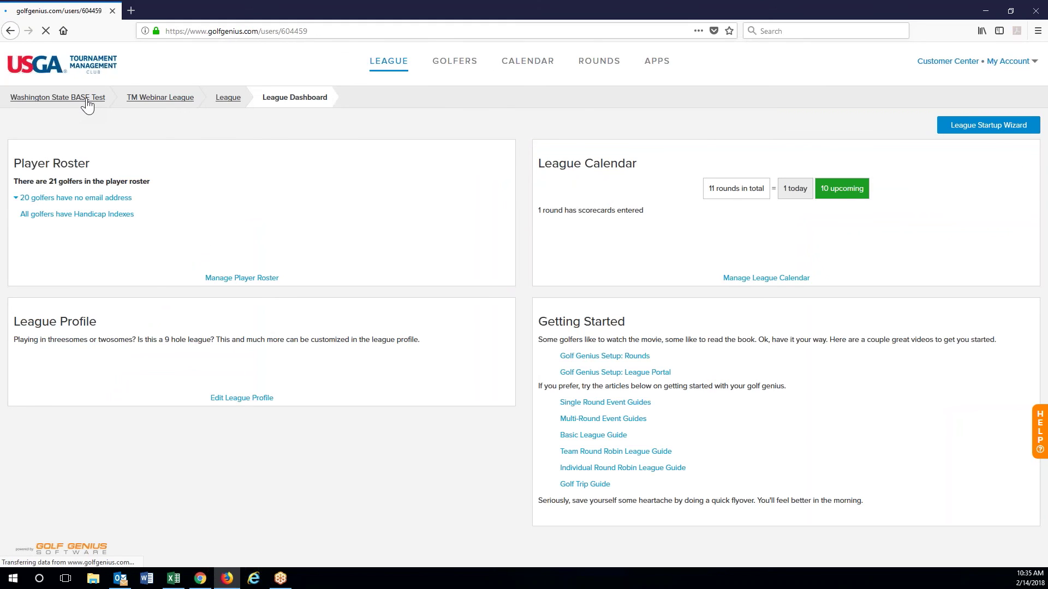